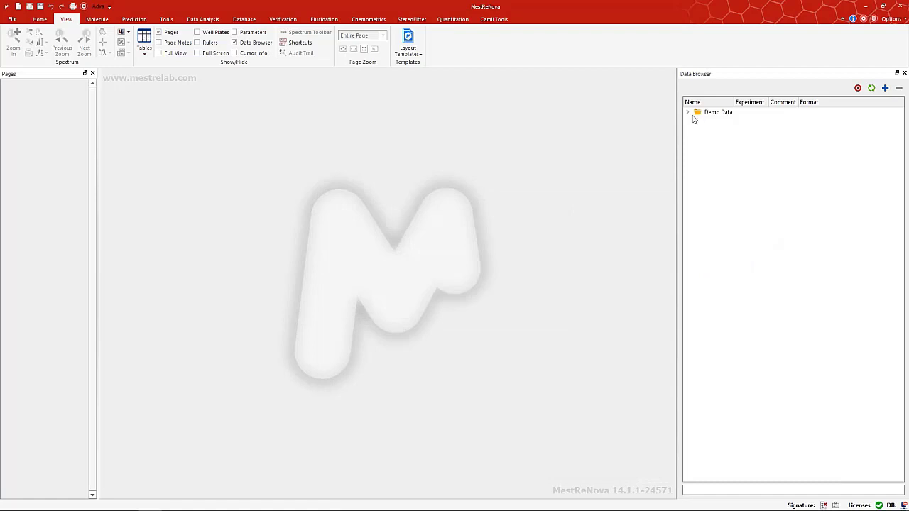
Load Ref-Mix_ESI_MSMS_pos_neg.RAW from the Demo Data MSdemo folder into the document and narrow the side panel.
click(688, 113)
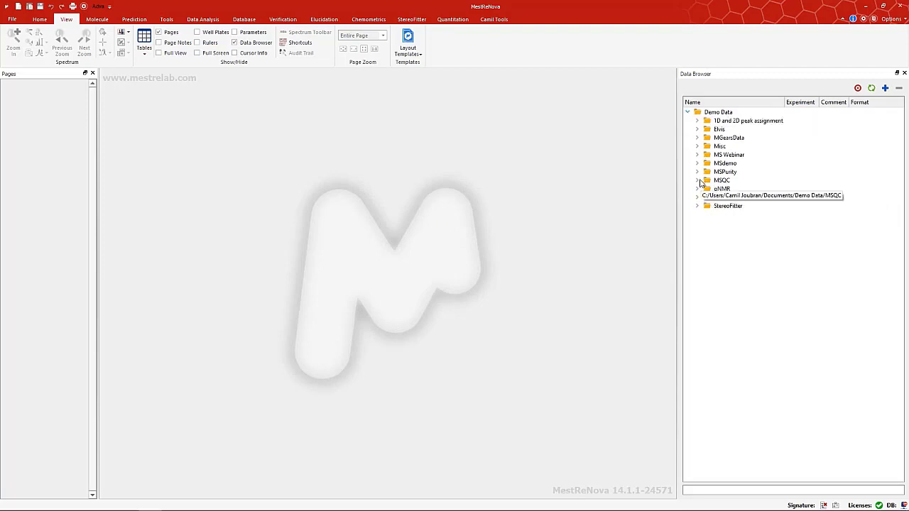
click(697, 164)
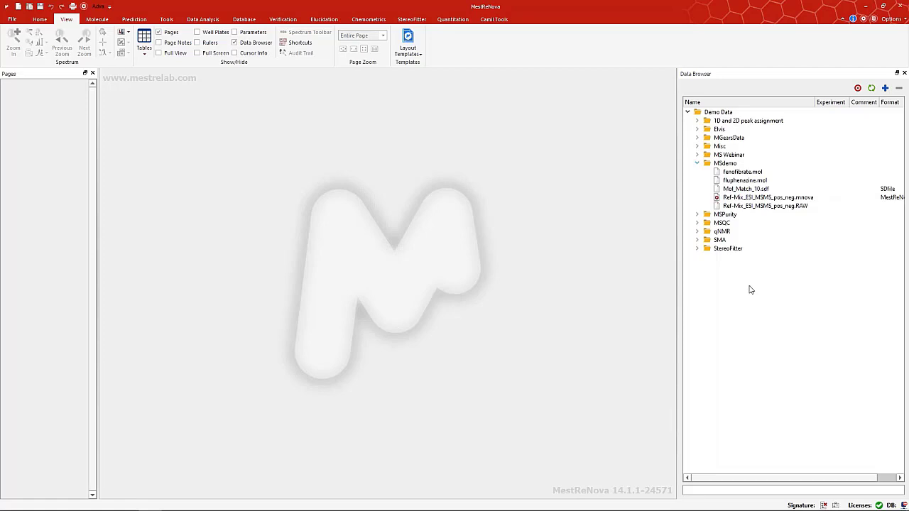
click(749, 207)
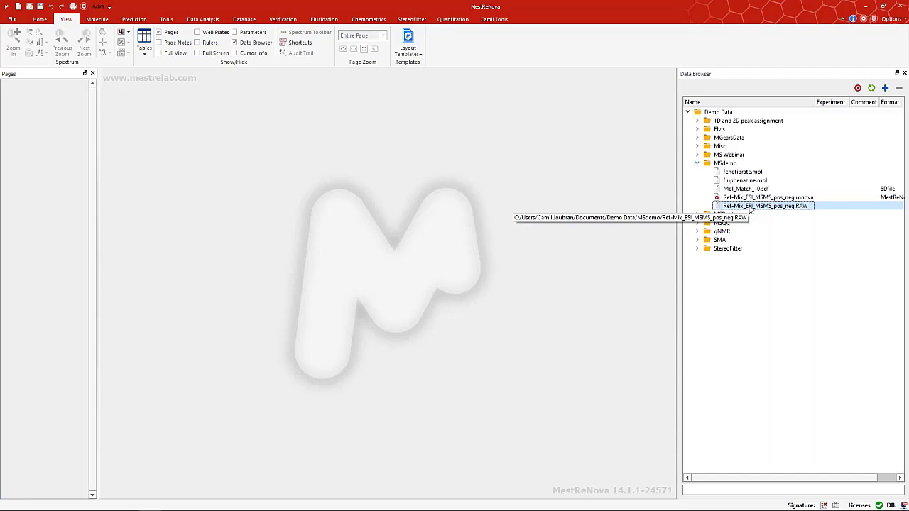
drag(749, 207, 522, 239)
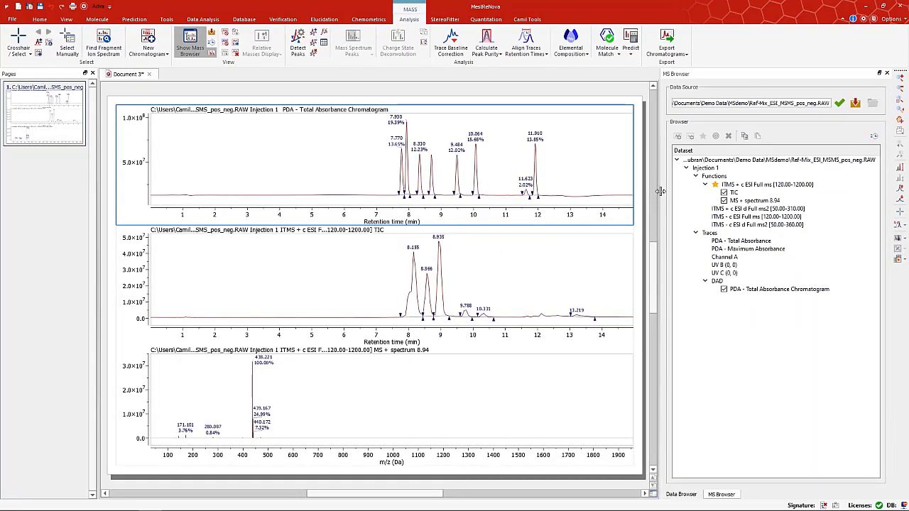
drag(661, 191, 735, 185)
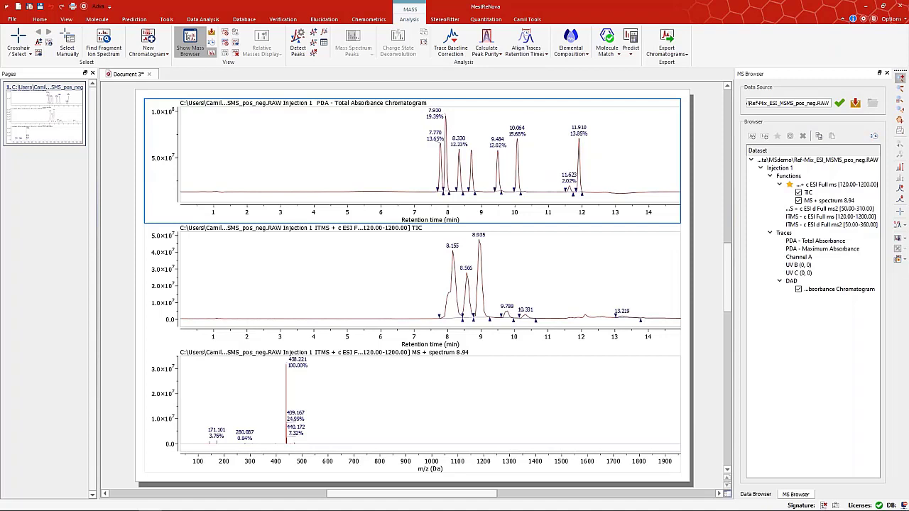
Examine the main TIC peaks and the matching PDA region at closer range, and return to the full chromatograms.
click(422, 292)
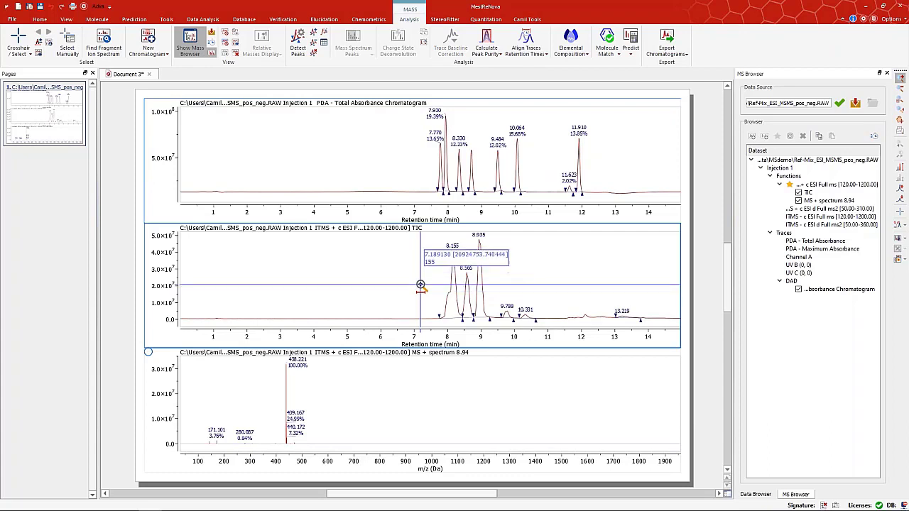
drag(421, 280, 505, 284)
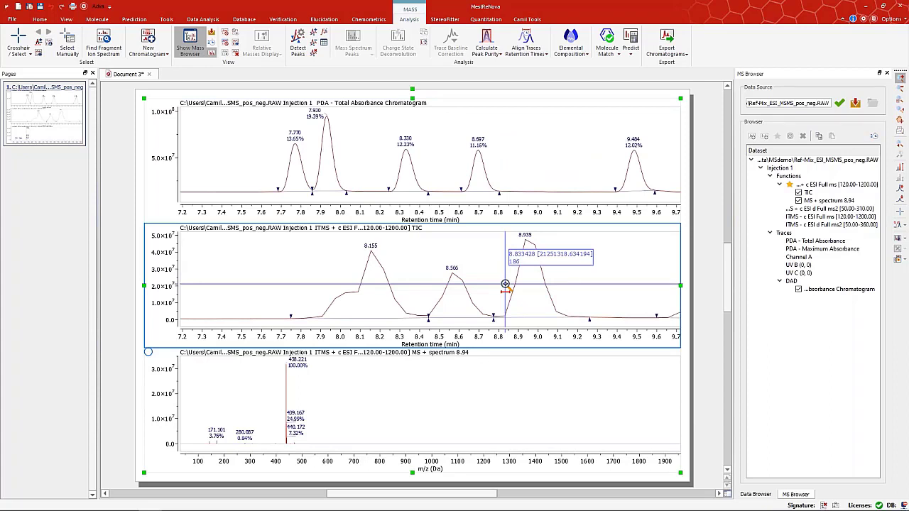
key(Escape)
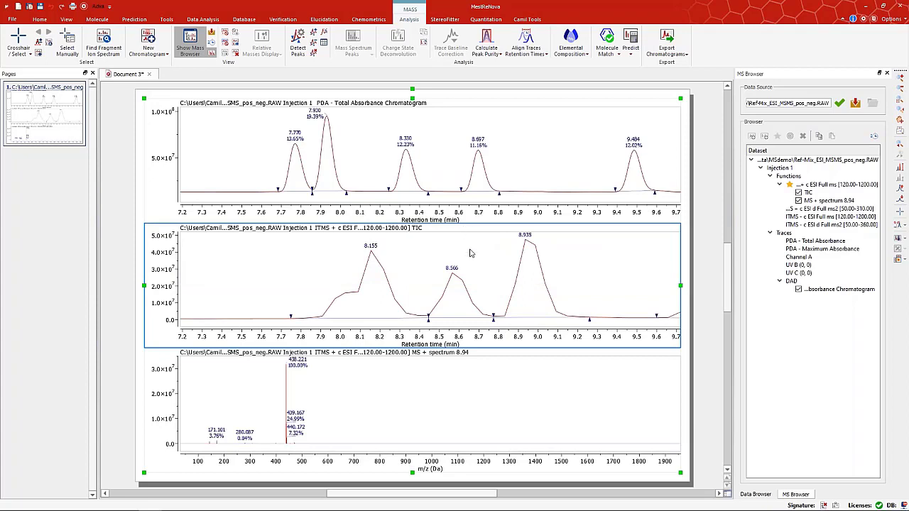
click(900, 78)
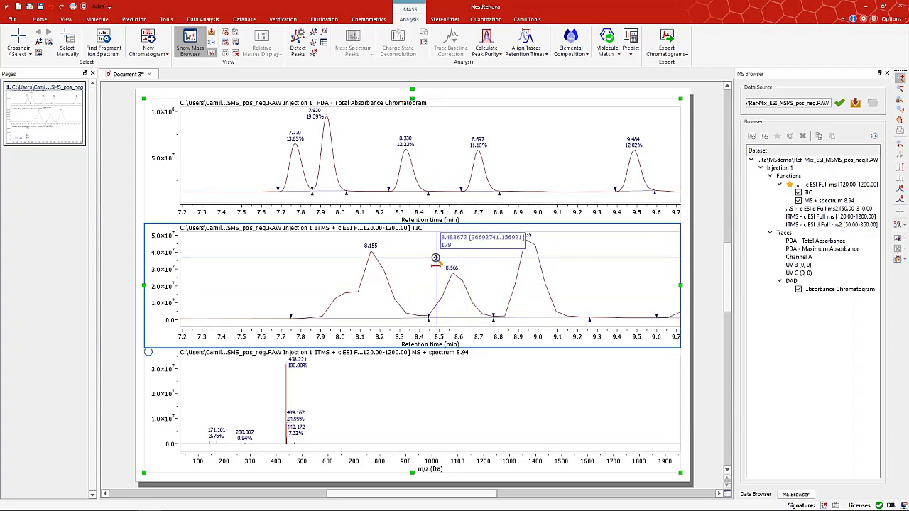
drag(432, 260, 469, 257)
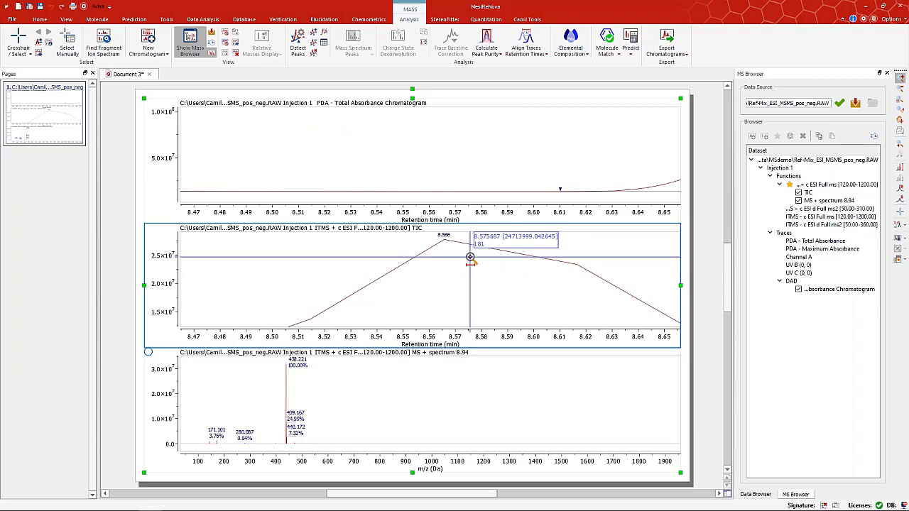
key(Escape)
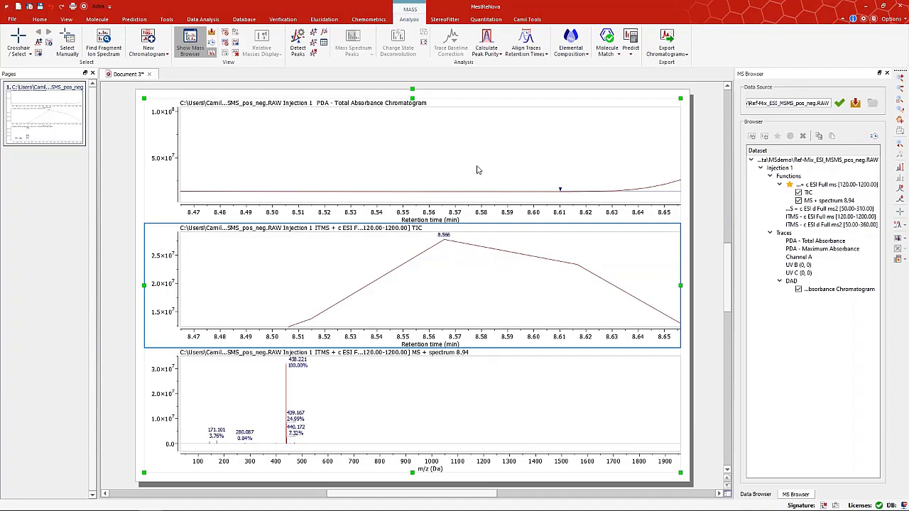
key(f)
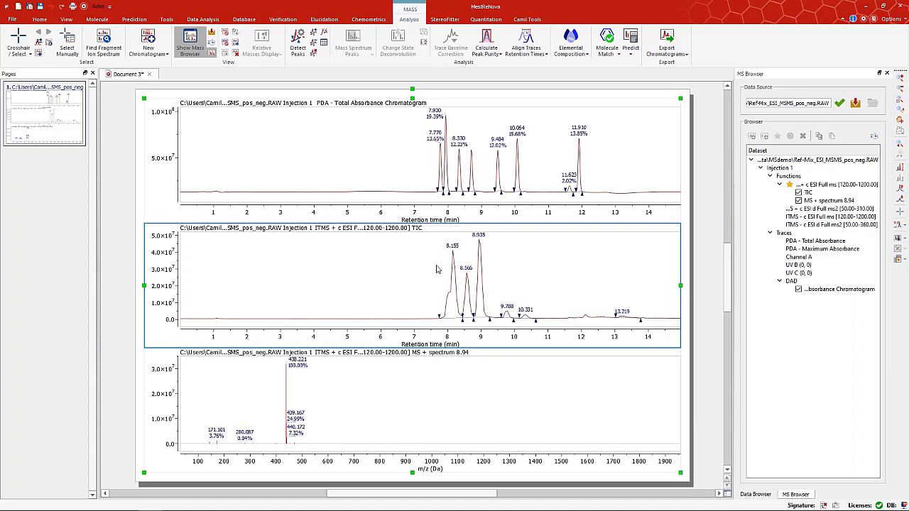
click(900, 78)
drag(427, 262, 529, 261)
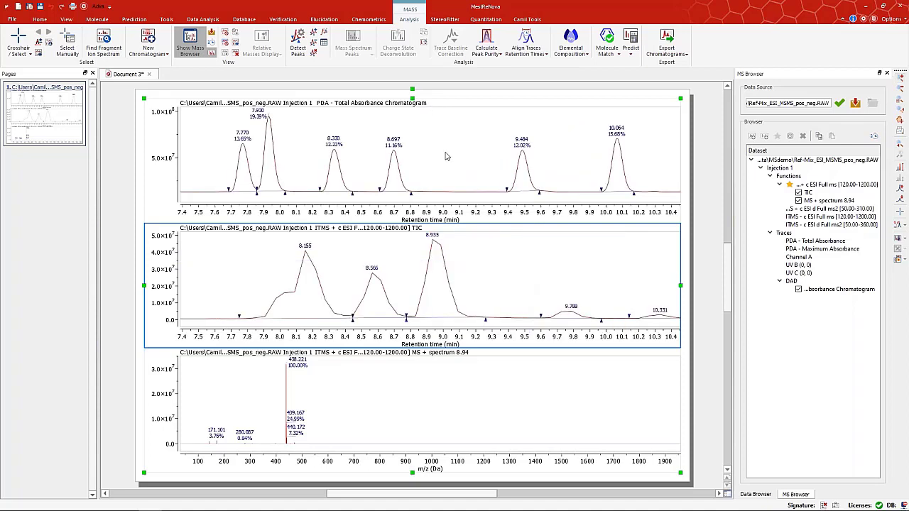
key(f)
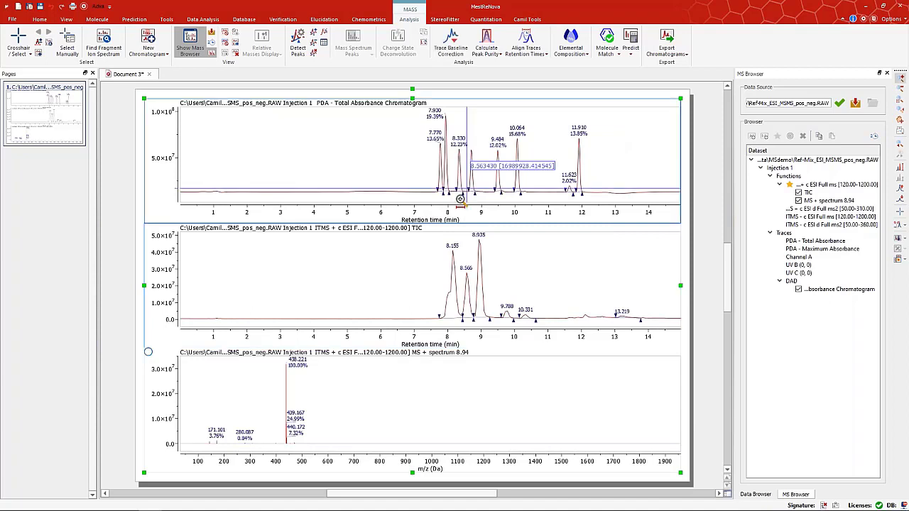
Align the trace retention times by referencing the PDA chromatogram's tallest peak, at 7.93 min, to a new RT of 8.155.
drag(423, 256, 498, 258)
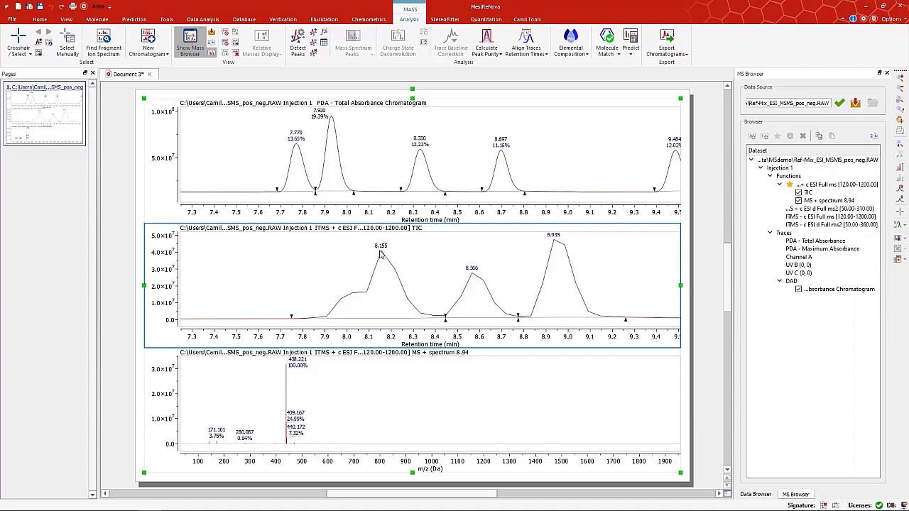
click(548, 56)
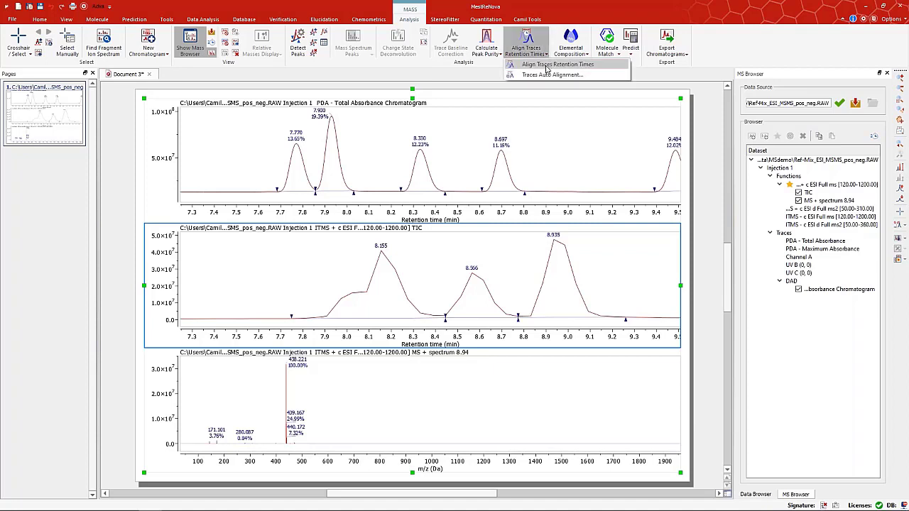
click(548, 65)
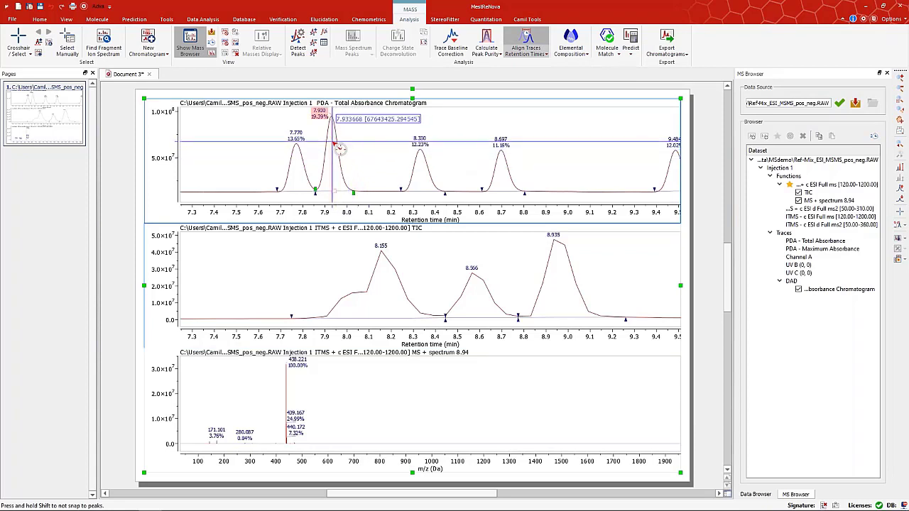
click(338, 147)
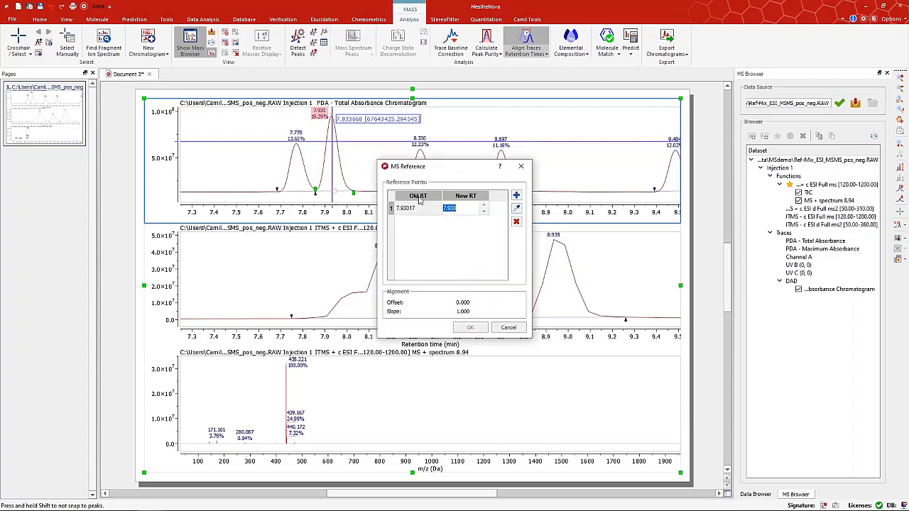
drag(428, 170, 581, 132)
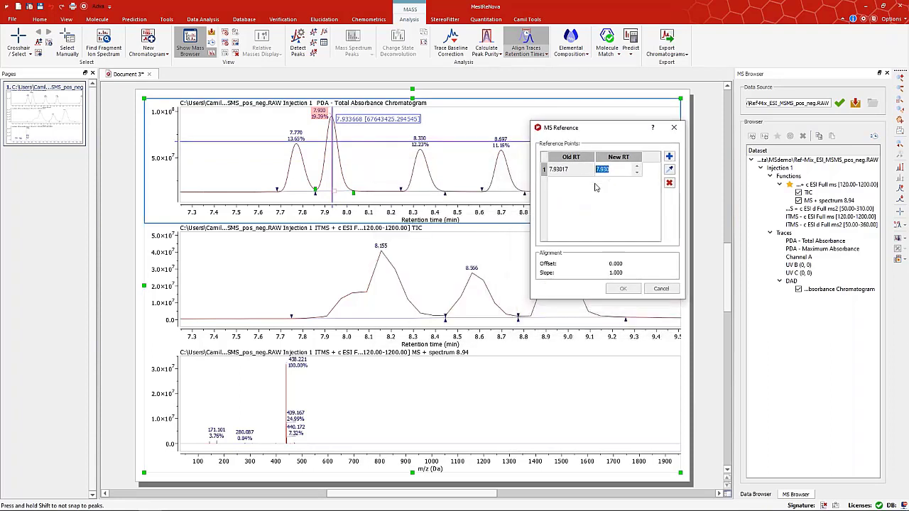
click(556, 174)
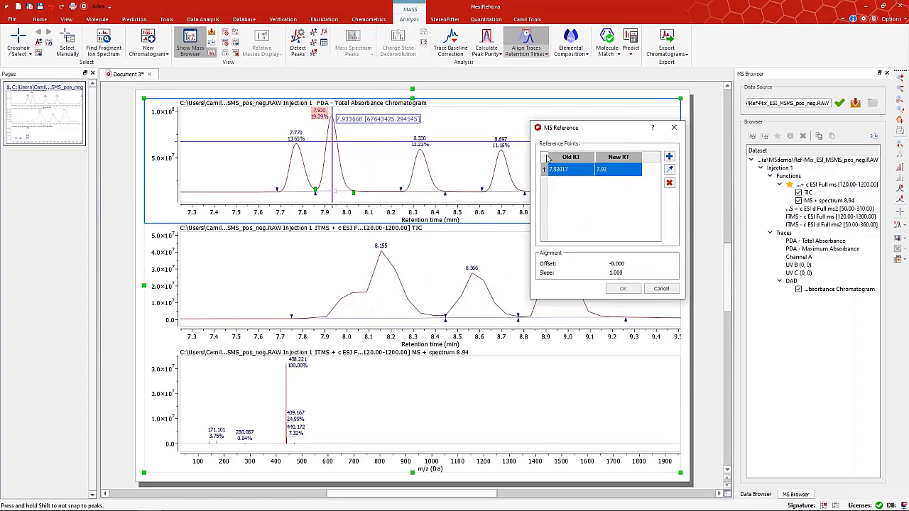
double_click(612, 172)
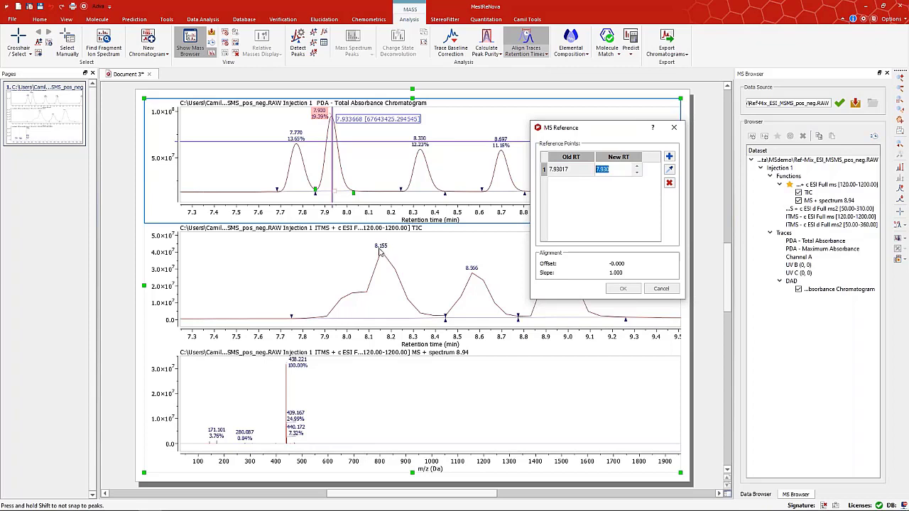
click(611, 169)
click(546, 169)
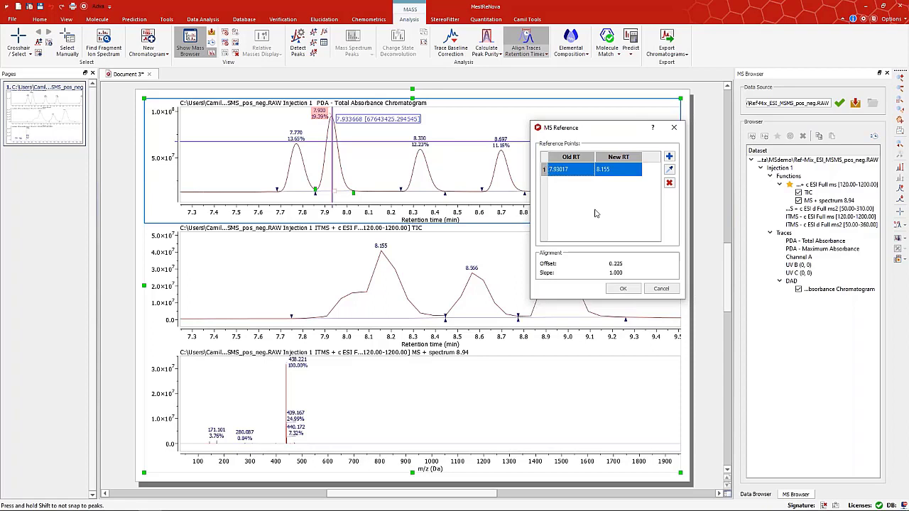
click(618, 288)
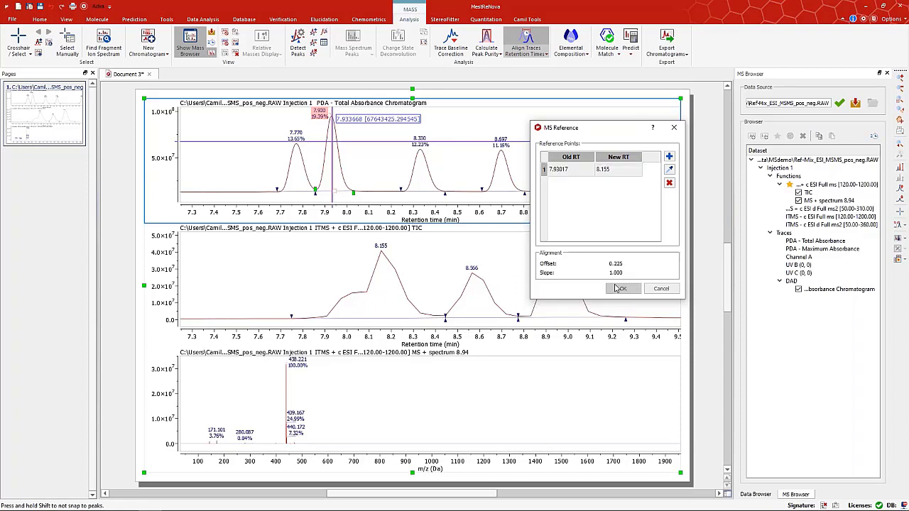
Compare the aligned PDA and TIC peaks at closer range, restore the full chromatograms and widen the side panel slightly.
click(381, 283)
key(f)
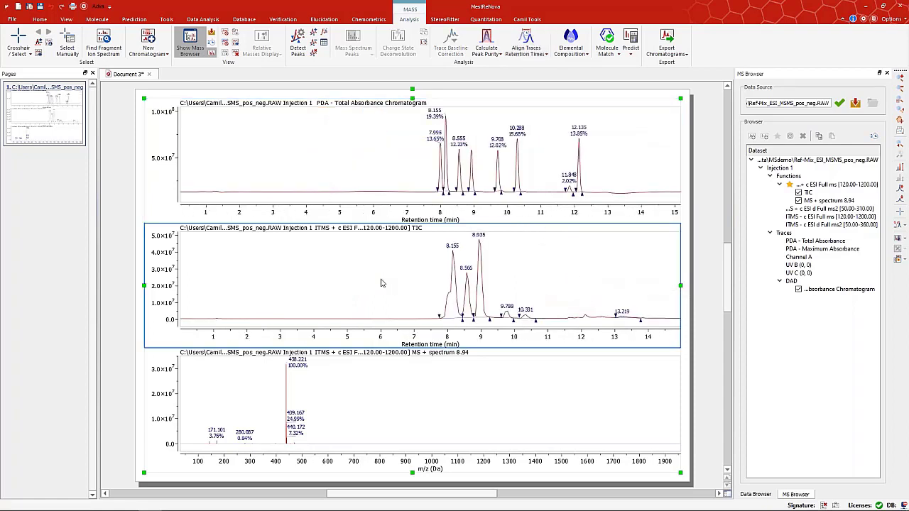
key(z)
drag(420, 261, 598, 273)
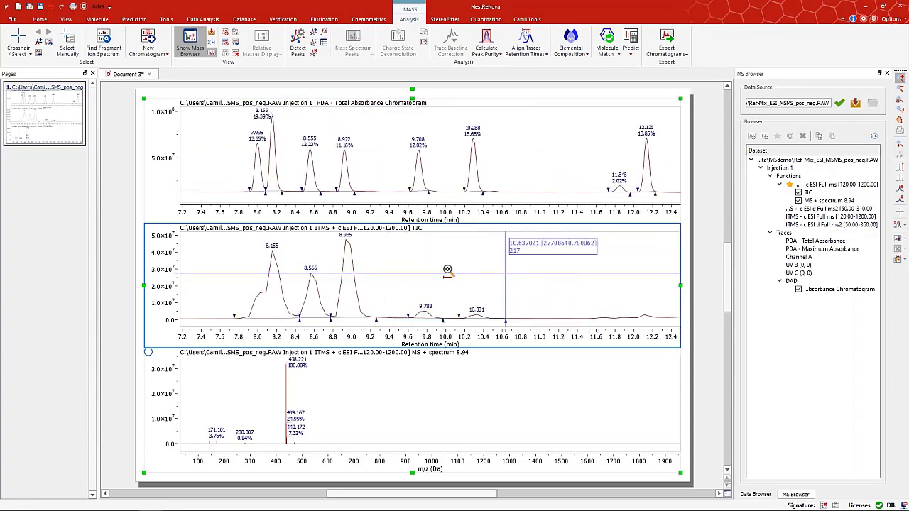
key(Escape)
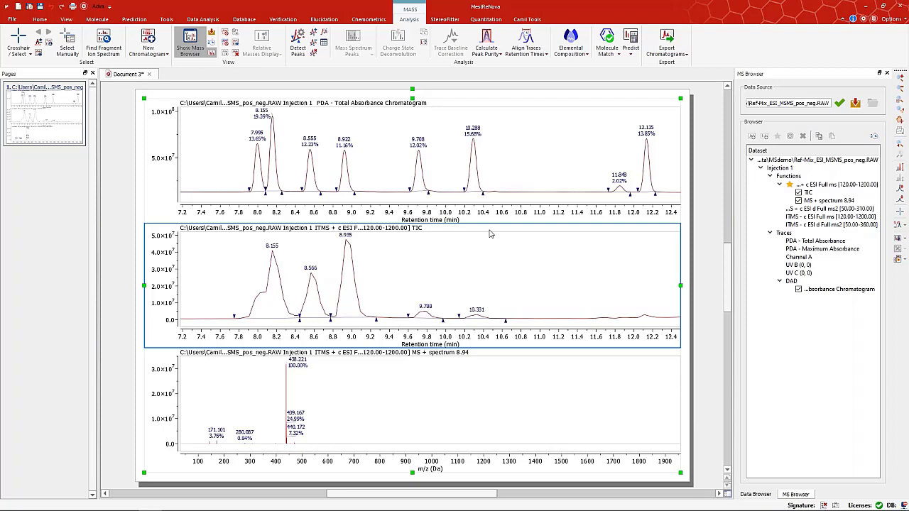
key(f)
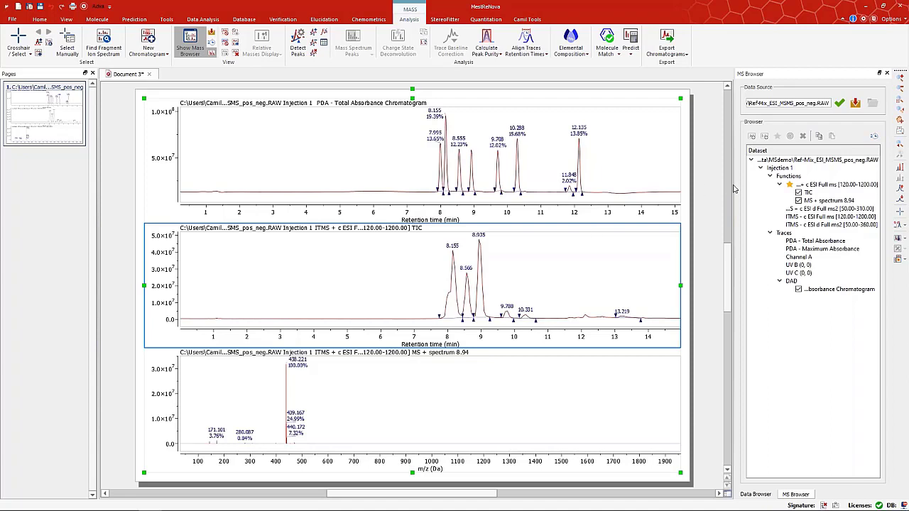
drag(735, 189, 714, 188)
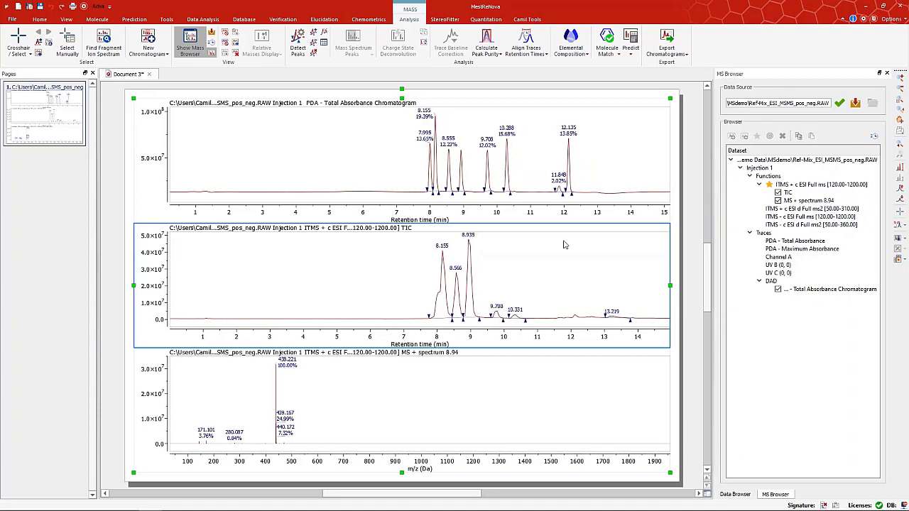
Clear all peaks from the PDA Total Absorbance Chromatogram and from the TIC.
right_click(359, 168)
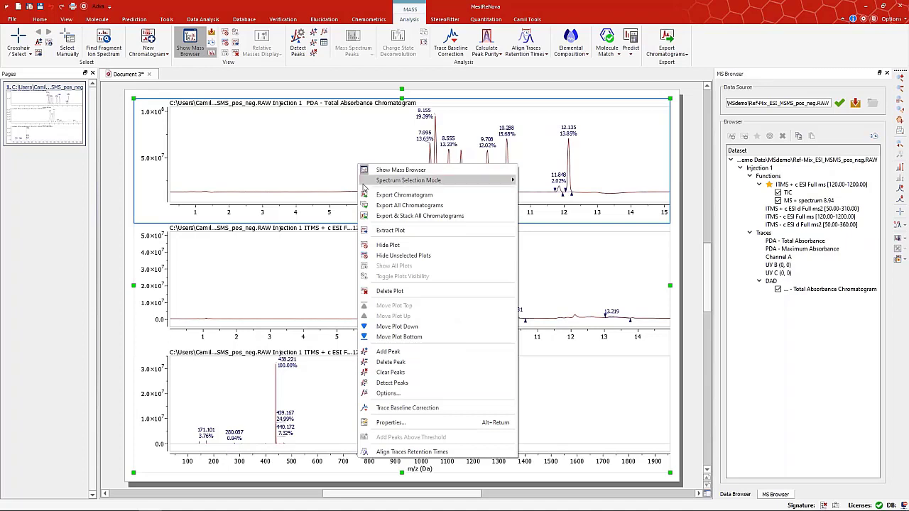
click(406, 372)
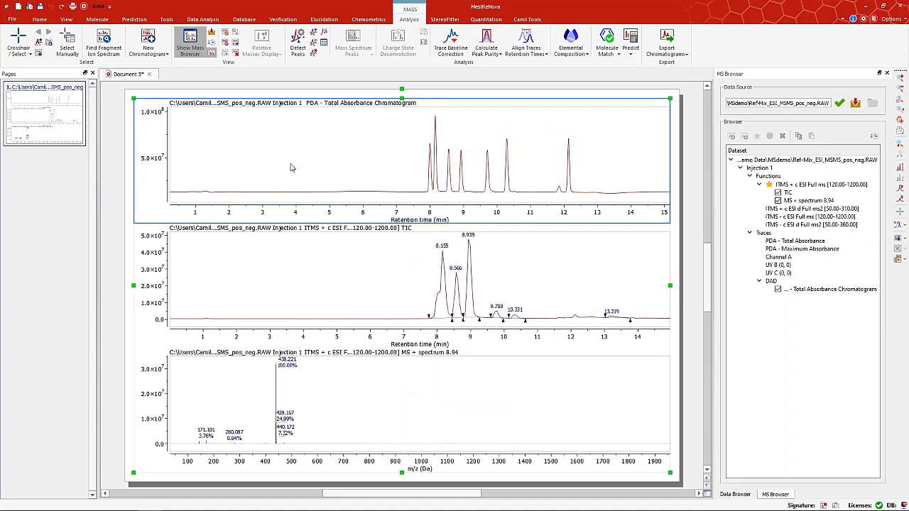
click(349, 276)
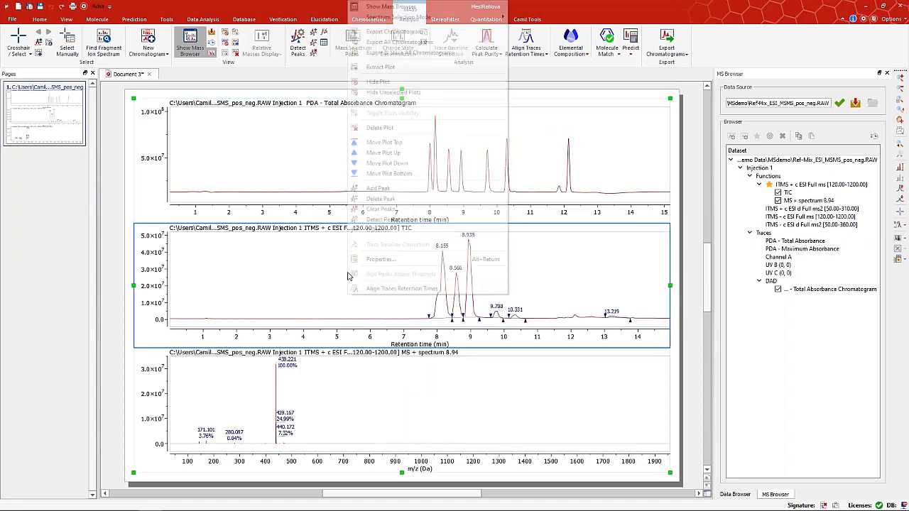
right_click(348, 276)
click(384, 209)
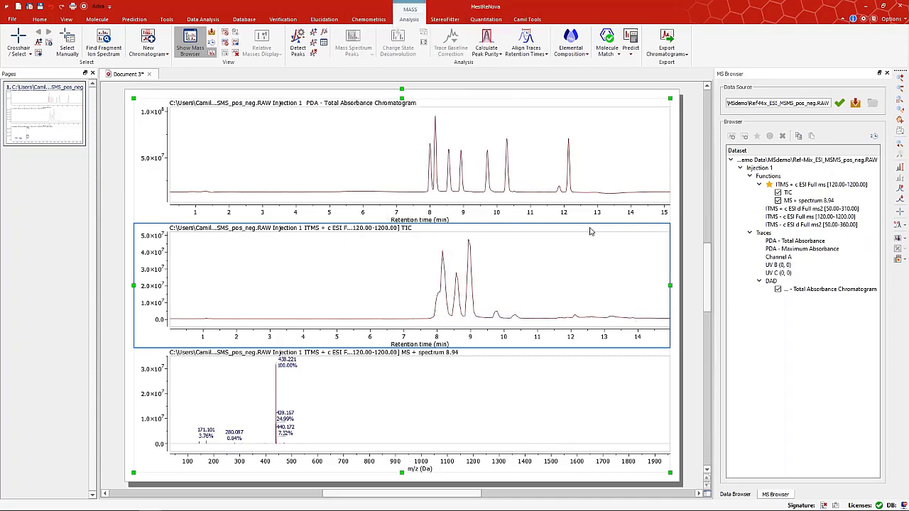
Set the PDA chromatogram's minimum area threshold to 2.0% and apply peak detection to the current trace.
right_click(344, 164)
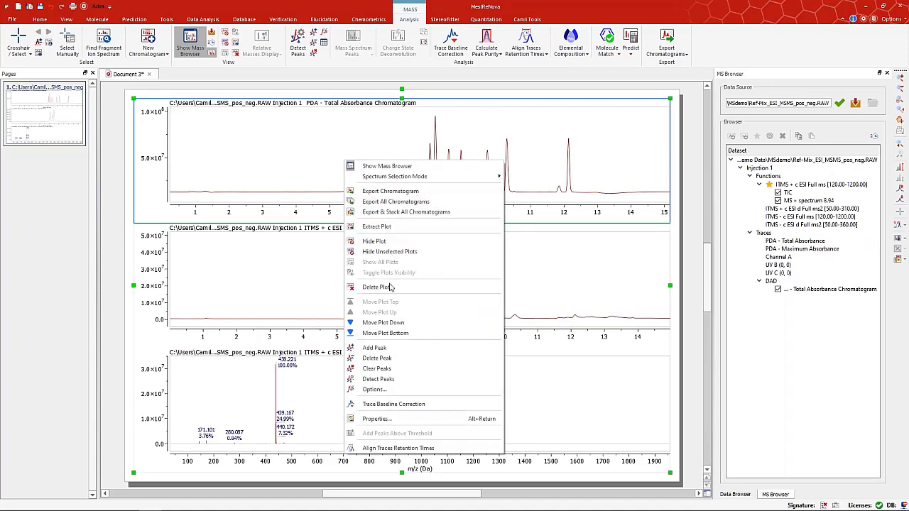
click(387, 390)
drag(465, 187, 270, 138)
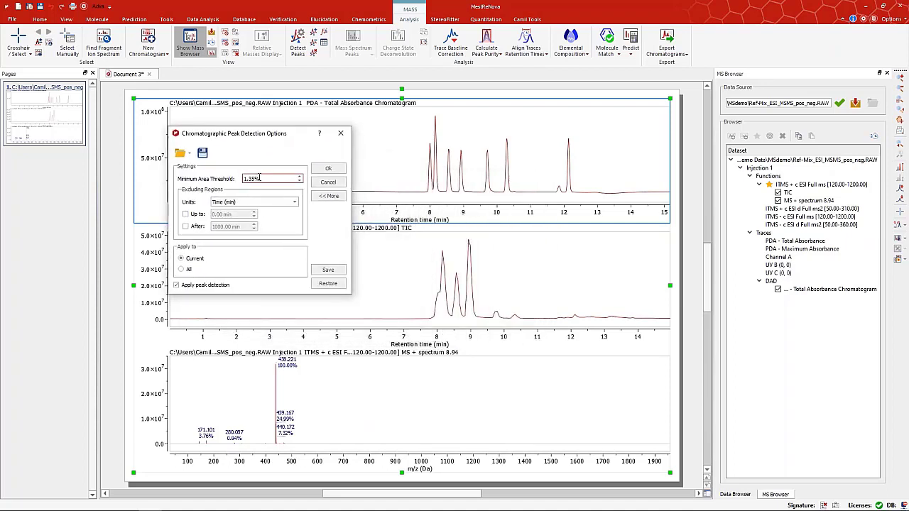
click(244, 178)
double_click(244, 178)
text(2.0)
click(328, 168)
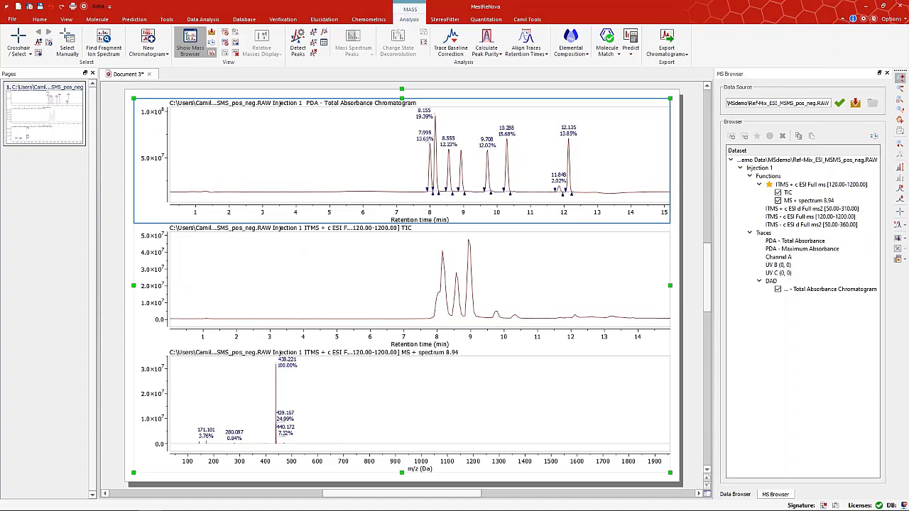
Set the PDA chromatogram's minimum area threshold to 10% and apply peak detection to the current trace.
drag(406, 178, 585, 178)
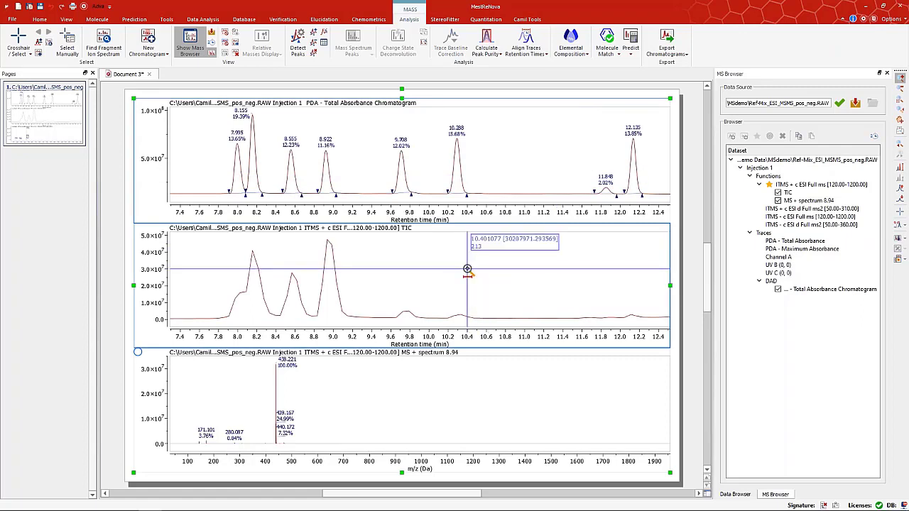
right_click(510, 159)
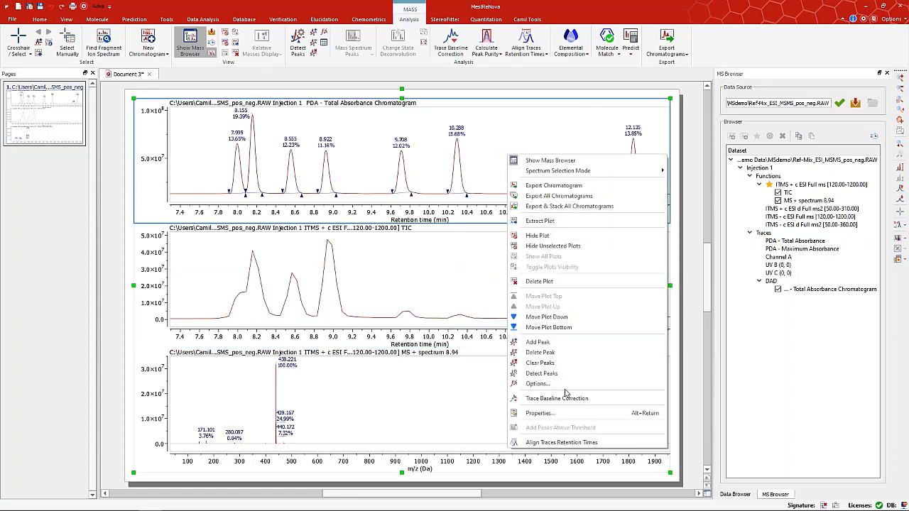
click(541, 372)
right_click(534, 173)
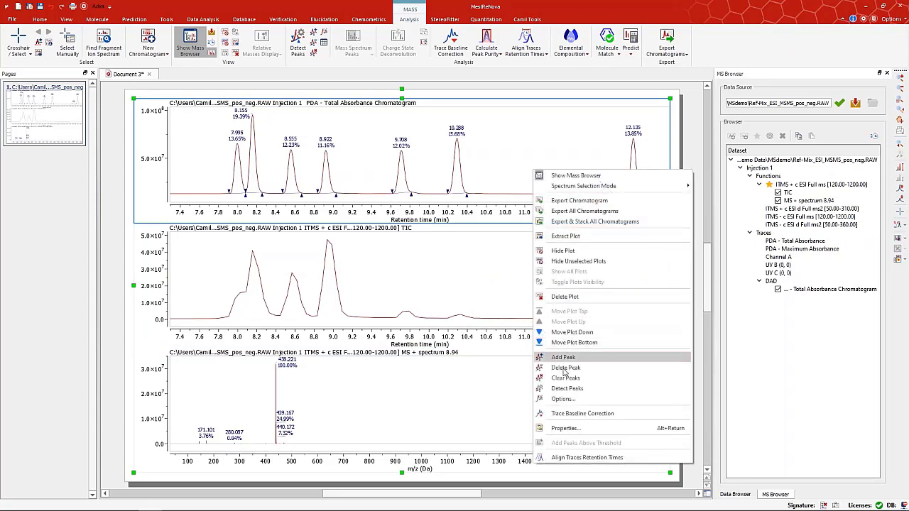
click(563, 401)
drag(501, 229, 426, 228)
text(1%)
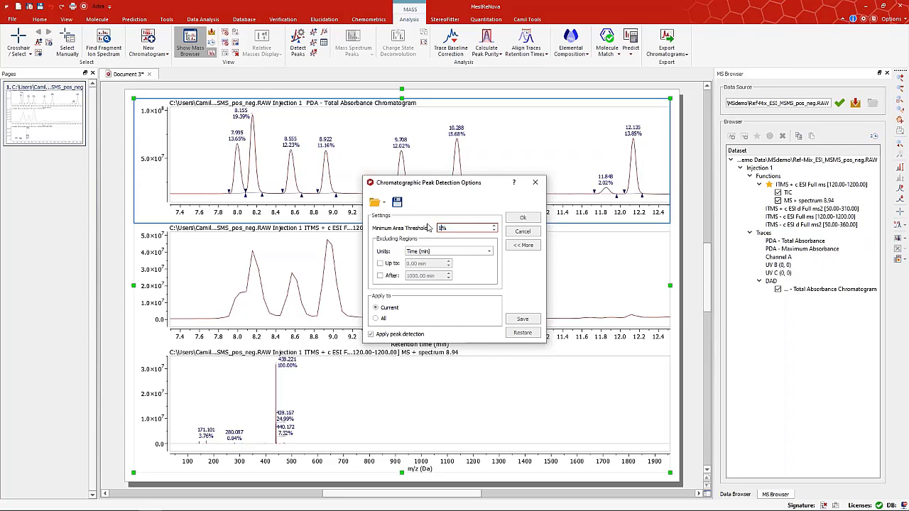
key(Return)
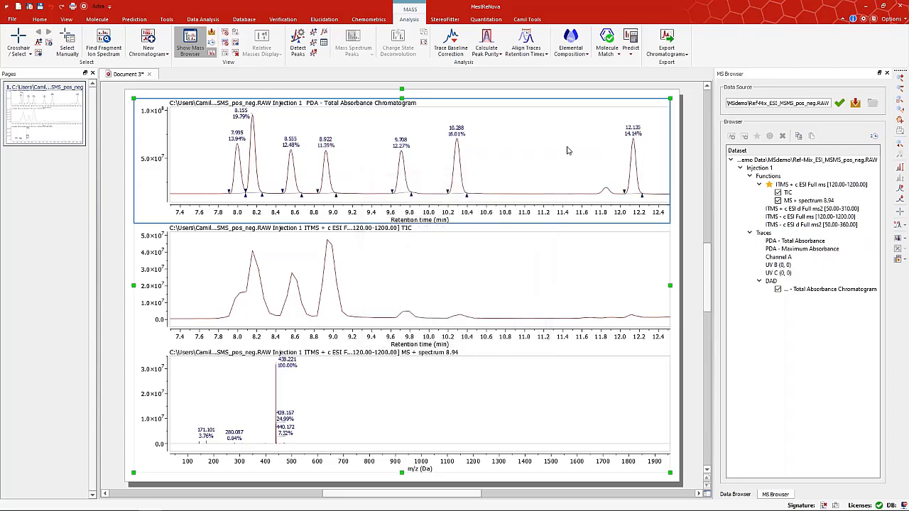
Raise the PDA chromatogram's minimum area threshold to 15% and run peak detection on the current trace again.
right_click(568, 151)
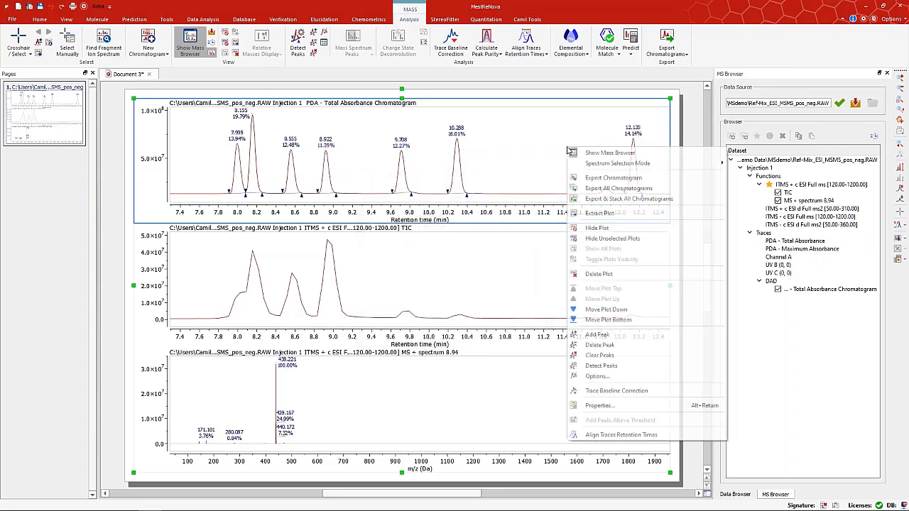
click(592, 378)
drag(458, 228, 418, 228)
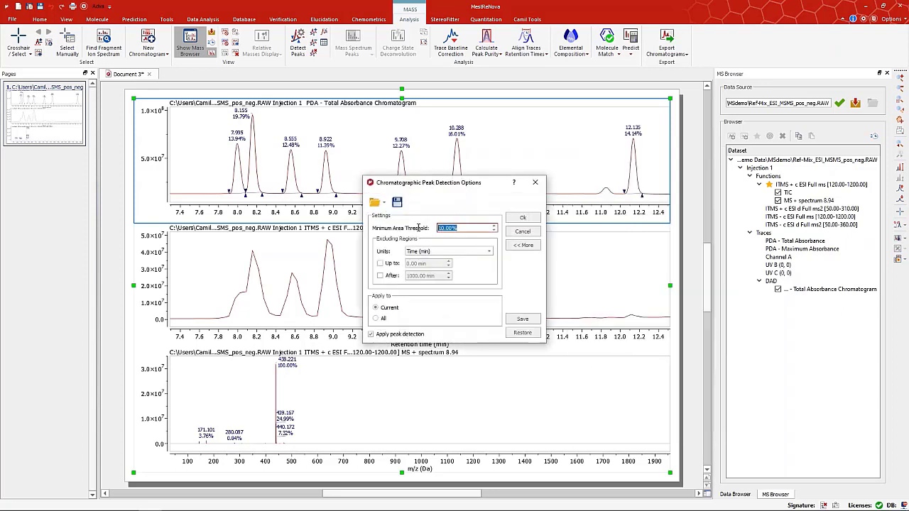
text(15)
key(Return)
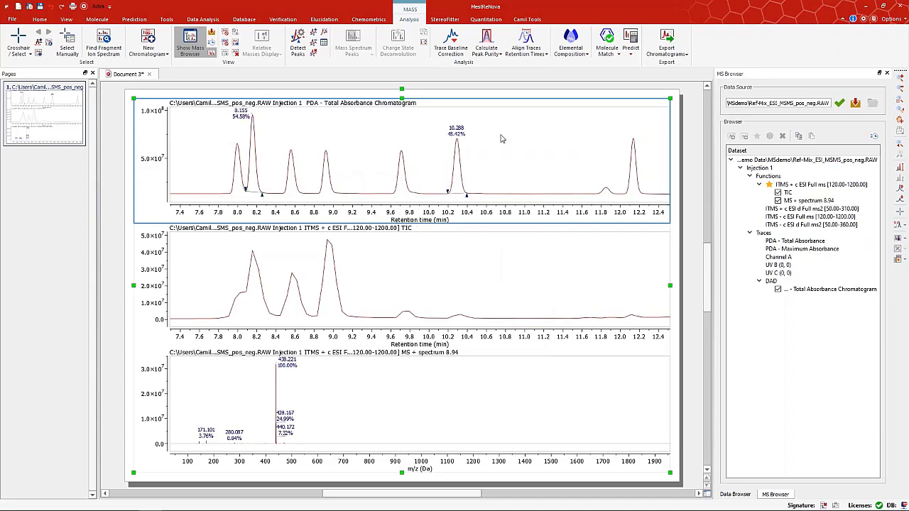
Clear all detected peaks from the PDA Total Absorbance Chromatogram.
right_click(500, 139)
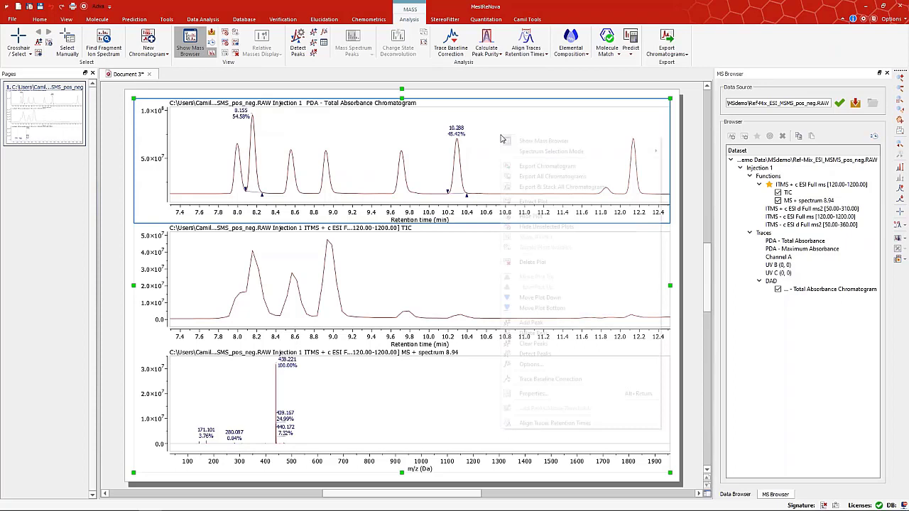
click(534, 344)
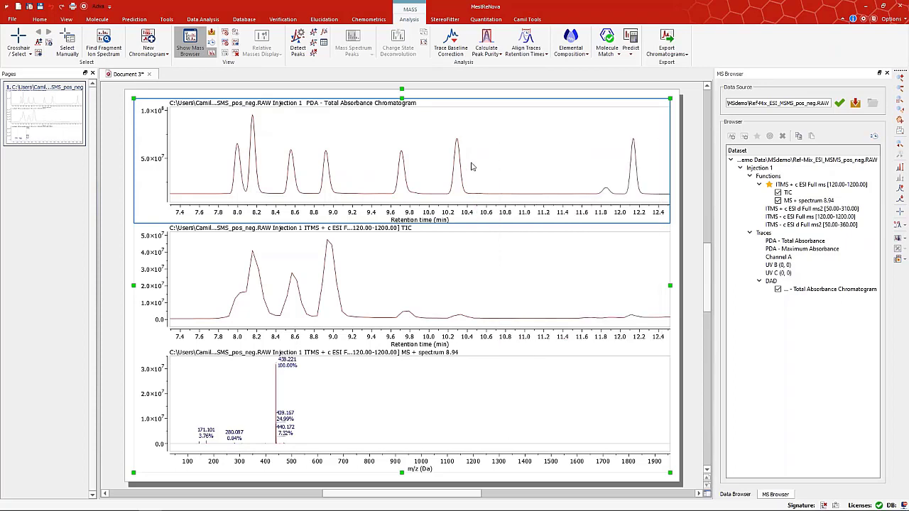
key(f)
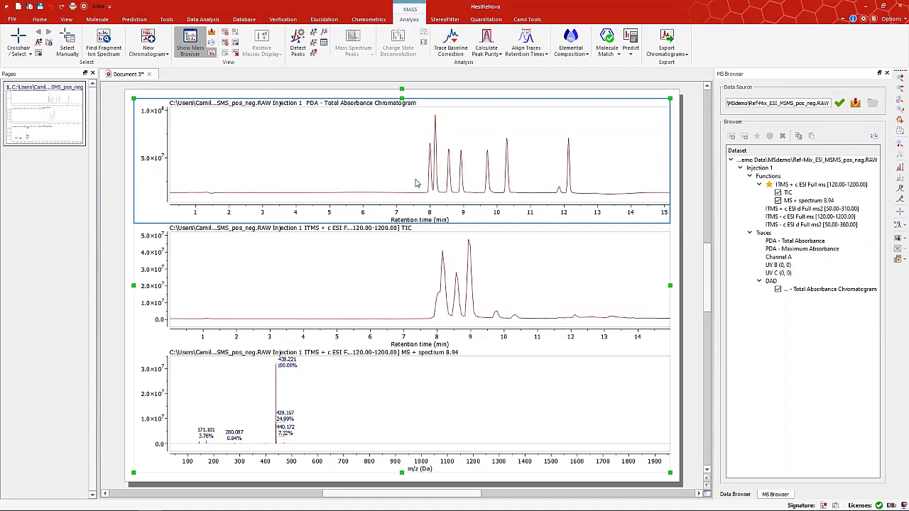
Manually add PDA peaks at about 8.555, 8.922, 9.708 and 10.288 min and TIC peaks at about 8.935, 9.788 and 10.331 min.
key(z)
drag(409, 174, 598, 184)
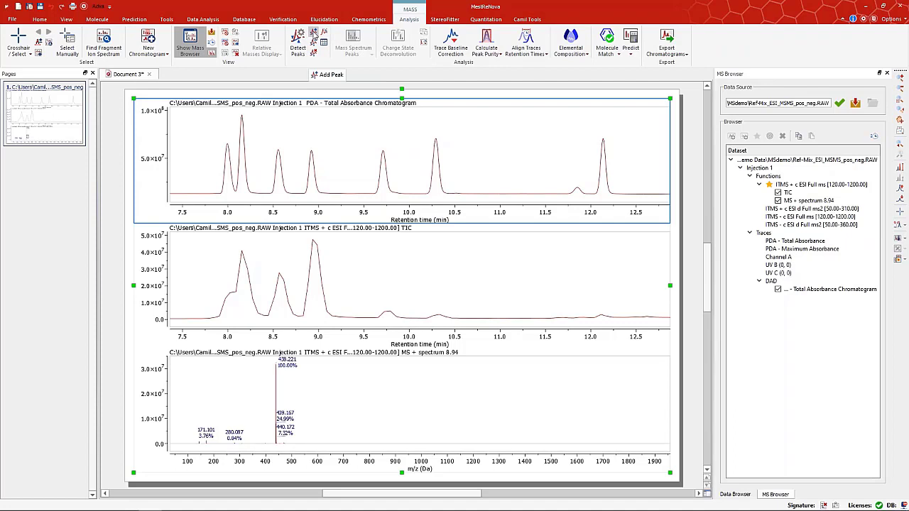
click(313, 34)
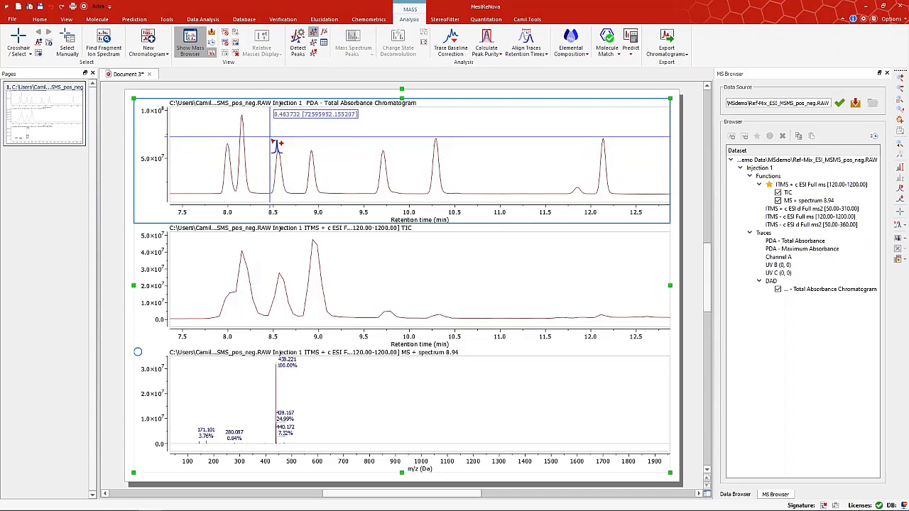
drag(271, 140, 319, 155)
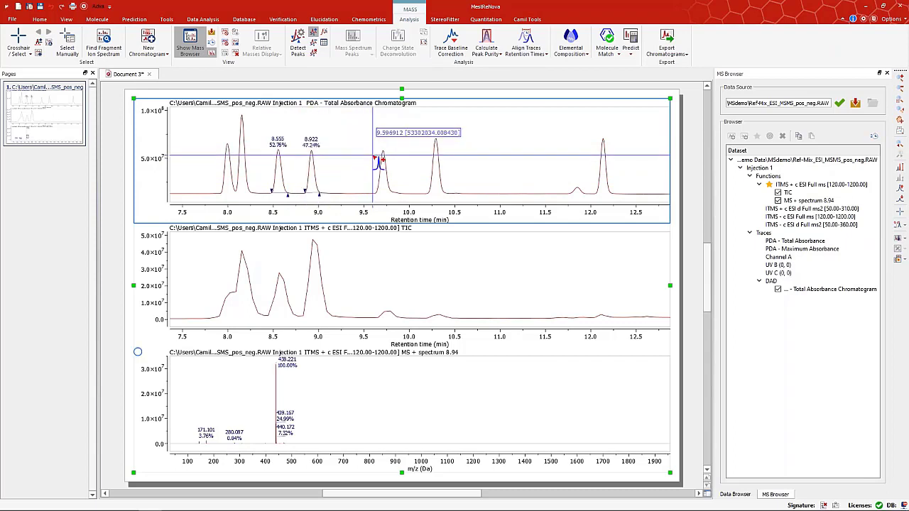
drag(376, 157, 448, 156)
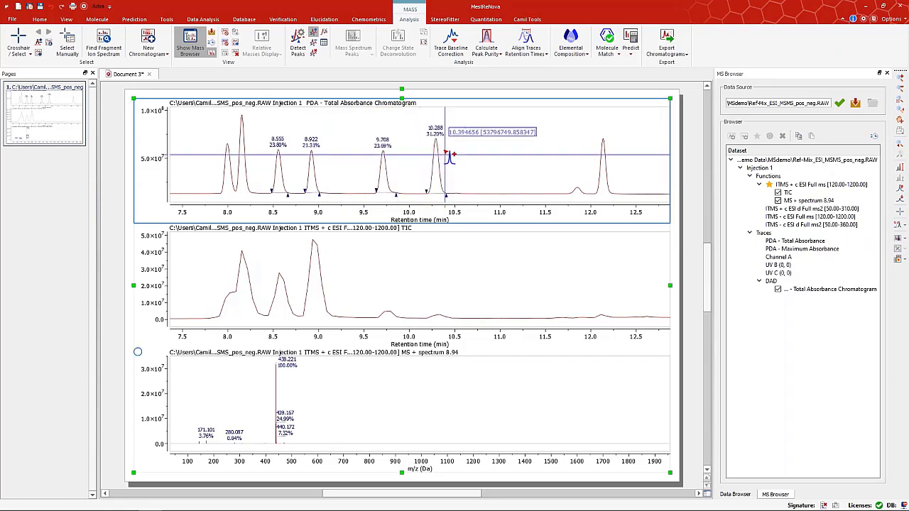
click(371, 281)
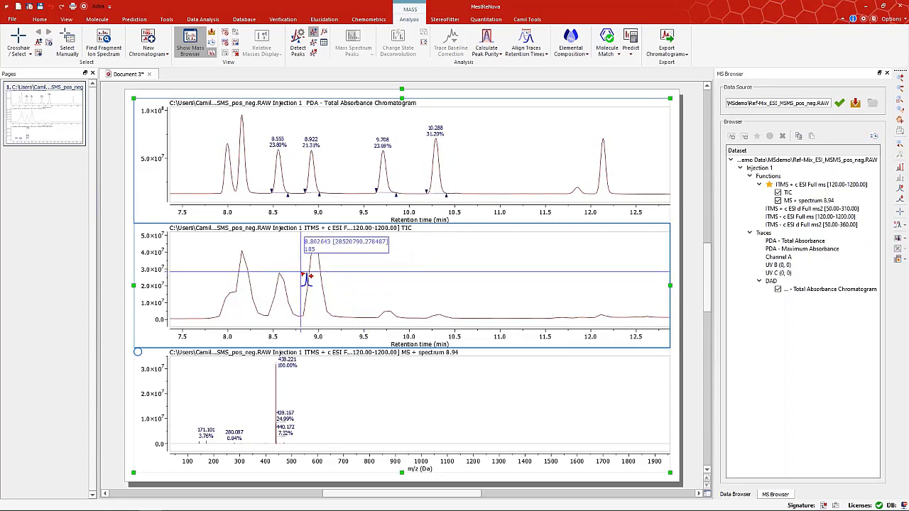
drag(302, 279, 460, 295)
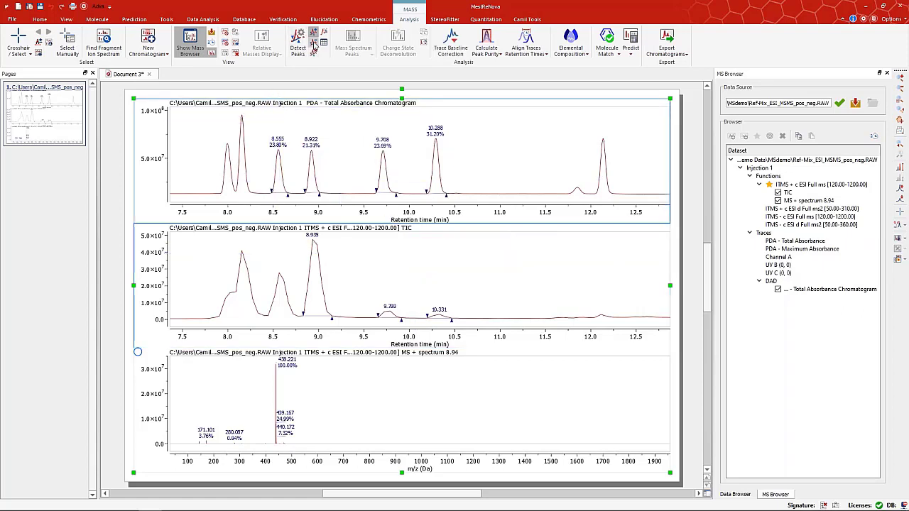
Delete all the manually added peaks from the PDA chromatogram and the TIC.
click(315, 44)
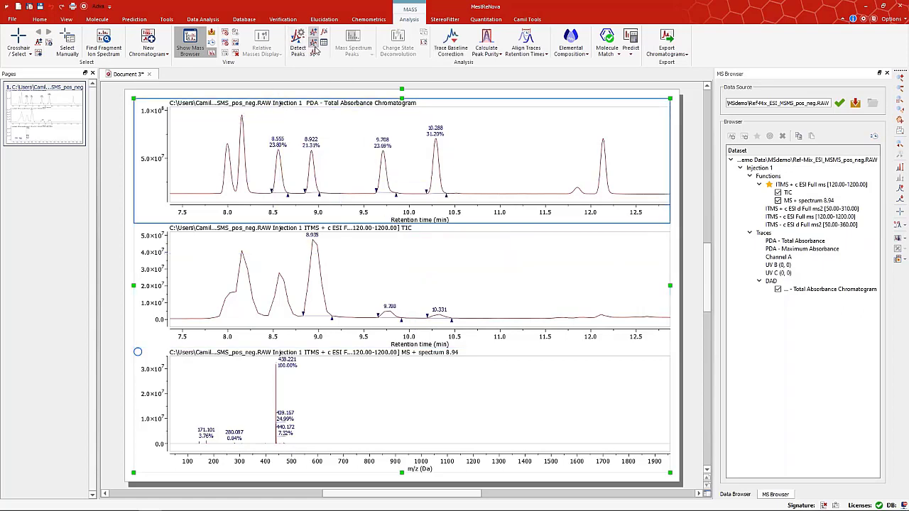
drag(368, 157, 467, 159)
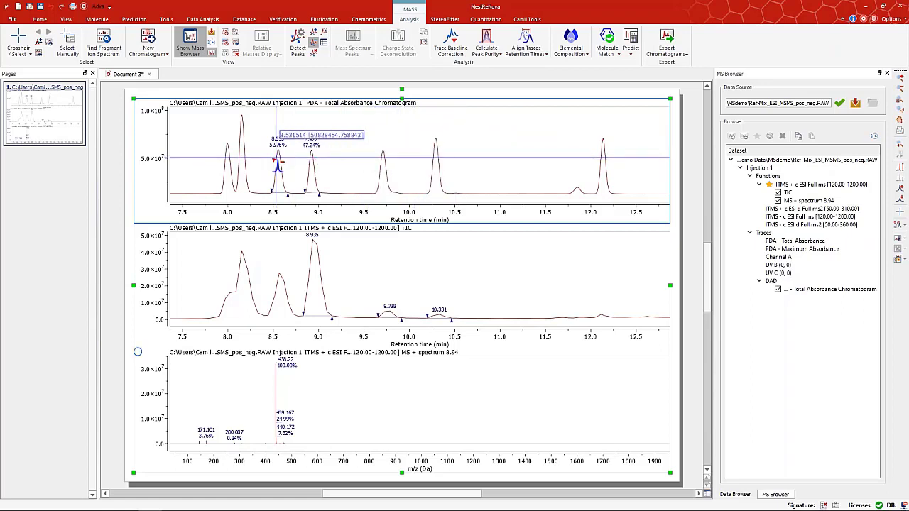
drag(263, 161, 359, 165)
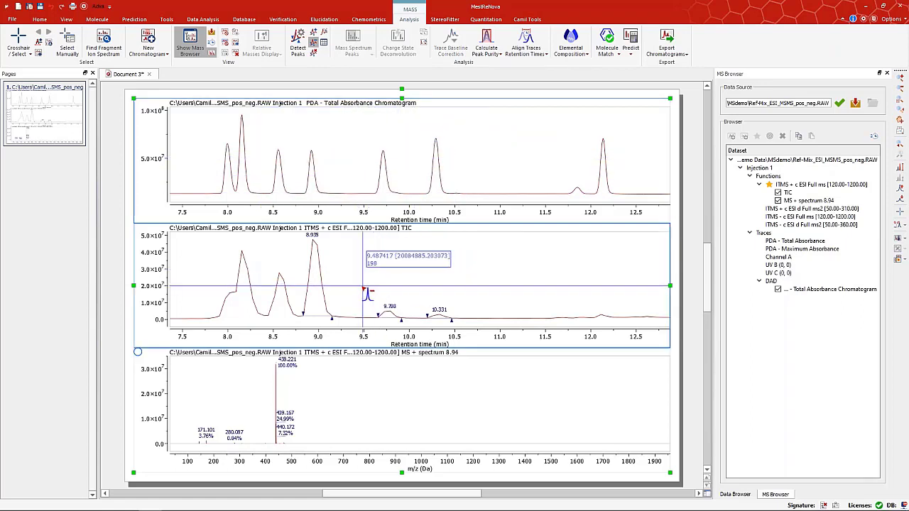
drag(367, 300, 490, 291)
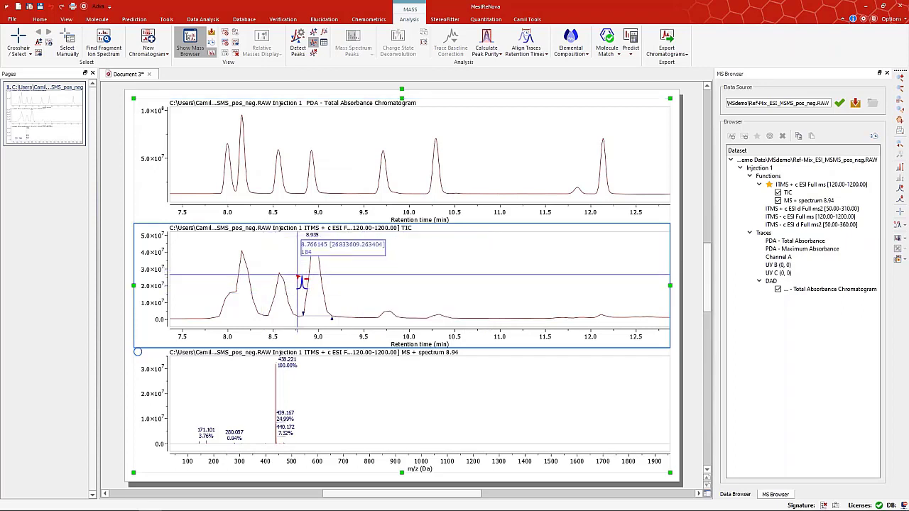
drag(298, 279, 347, 281)
click(335, 179)
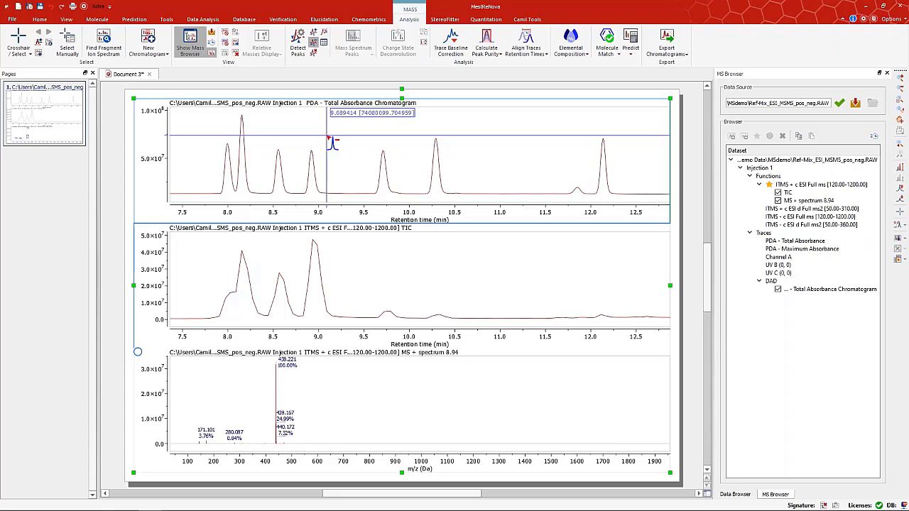
key(Escape)
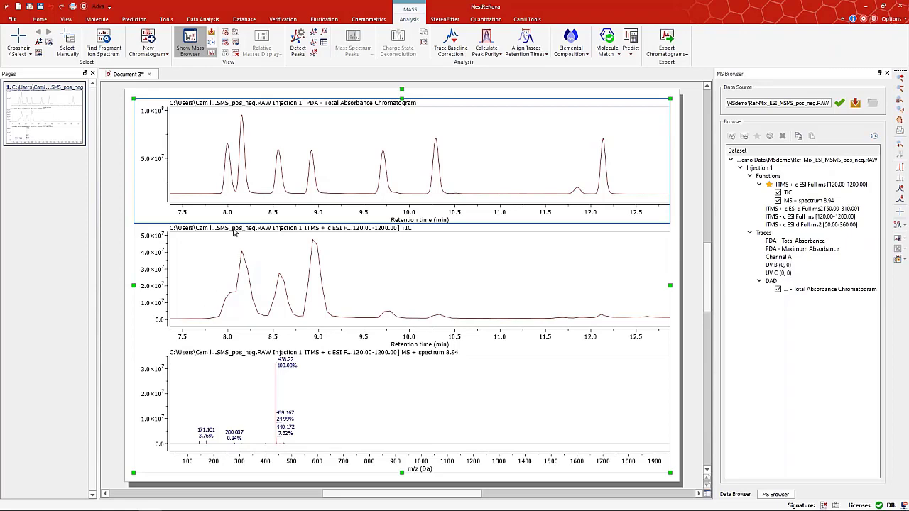
Lower the PDA chromatogram's minimum area threshold and apply peak detection to the current trace.
right_click(419, 170)
click(458, 400)
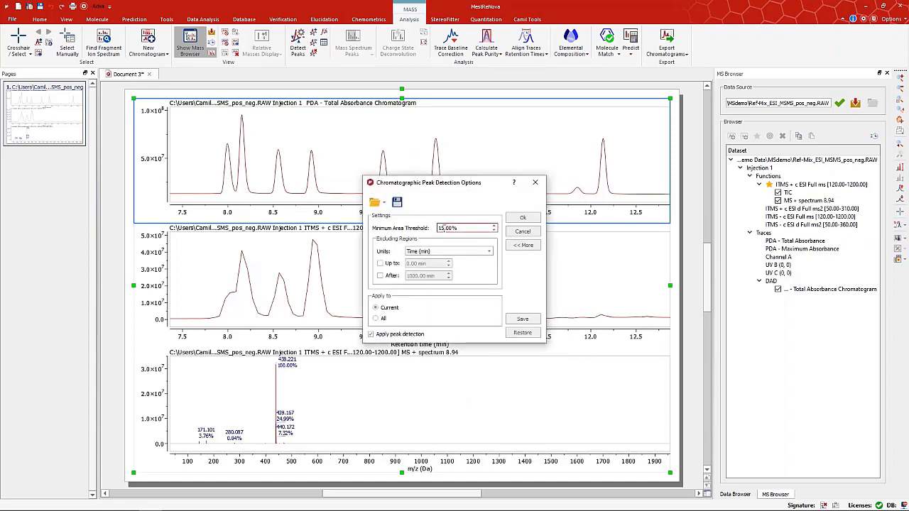
click(523, 217)
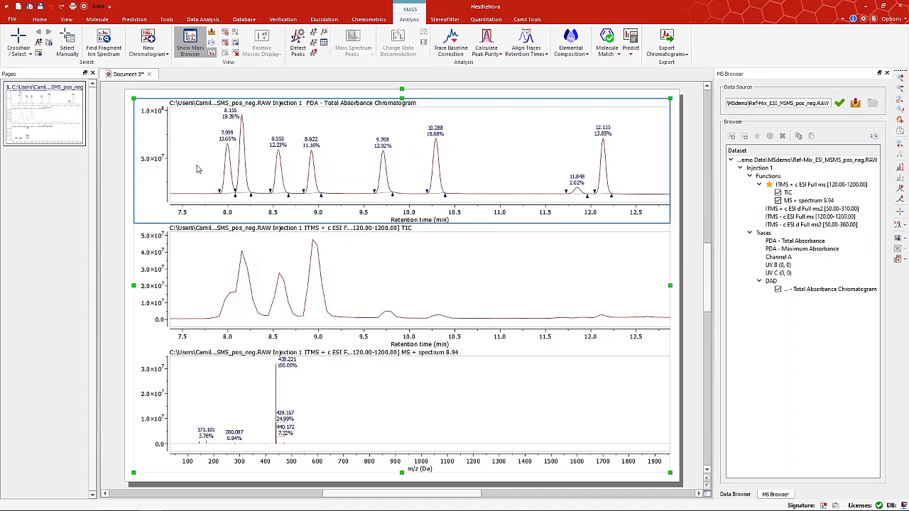
Try moving the 8.555 min PDA peak's end limit to its apex and its start limit to about 8.5 min.
drag(199, 170, 344, 178)
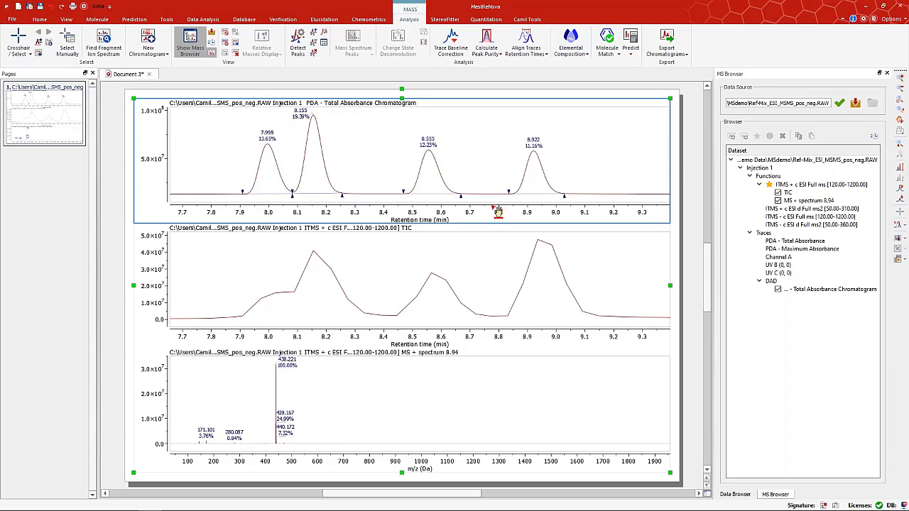
click(460, 196)
drag(460, 196, 428, 190)
click(450, 196)
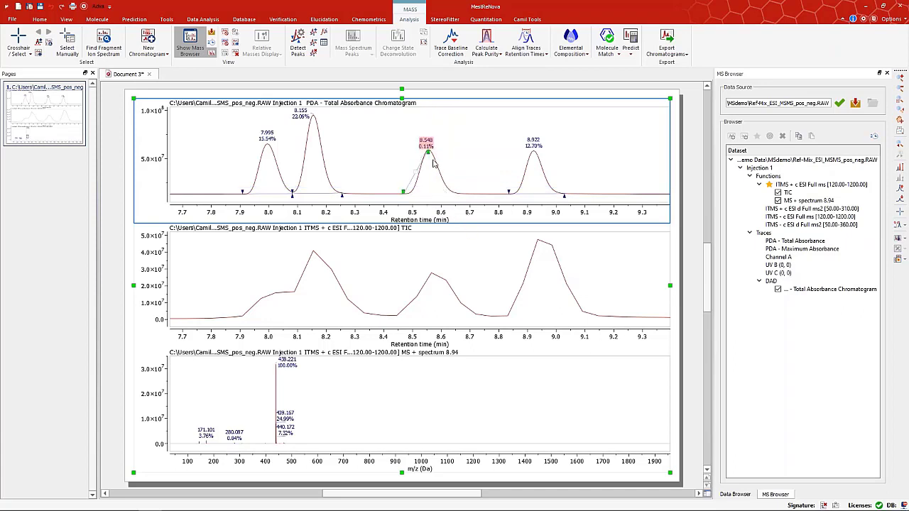
click(409, 192)
drag(410, 193, 411, 192)
mouse_move(428, 152)
mouse_down()
mouse_move(462, 194)
mouse_move(443, 156)
mouse_move(428, 152)
mouse_up()
click(460, 195)
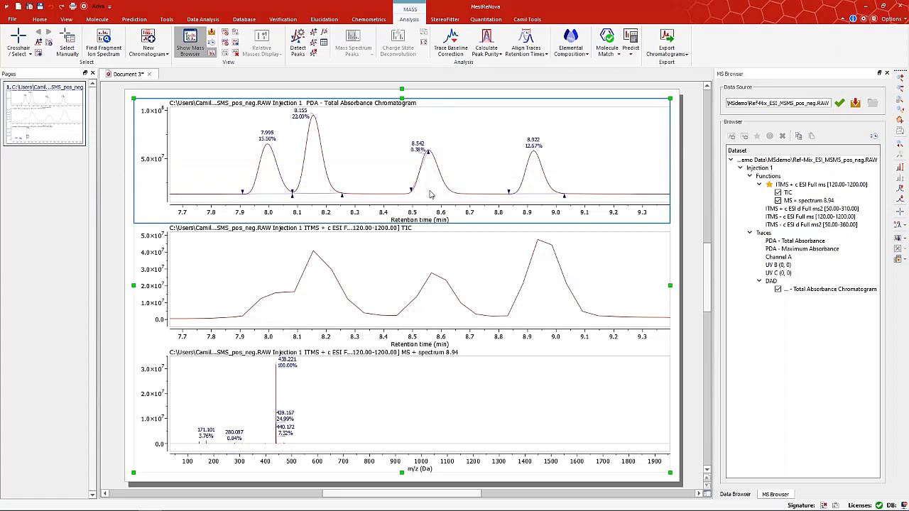
Place the 8.555 min PDA peak's integration limits on the baseline, from about 8.48 to 8.65 min.
click(429, 152)
drag(429, 153, 428, 193)
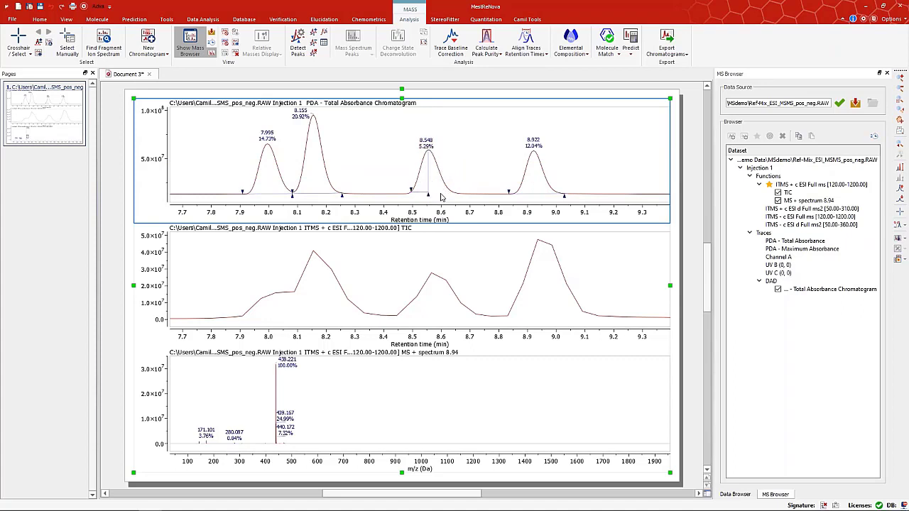
mouse_move(428, 193)
mouse_down()
mouse_move(455, 193)
mouse_move(408, 193)
mouse_up()
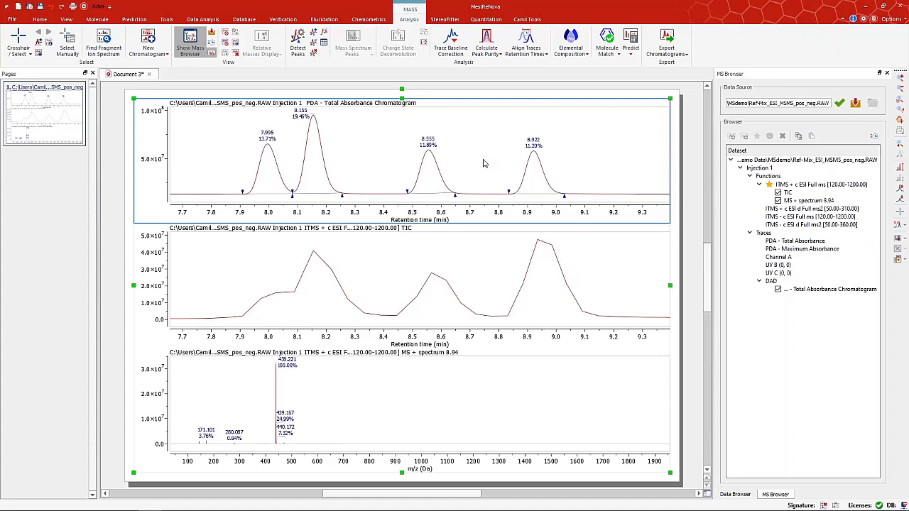
Enlarge both chromatograms to about 7.3 to 12.9 min and bring up the Data Browser with the MSdemo files.
key(f)
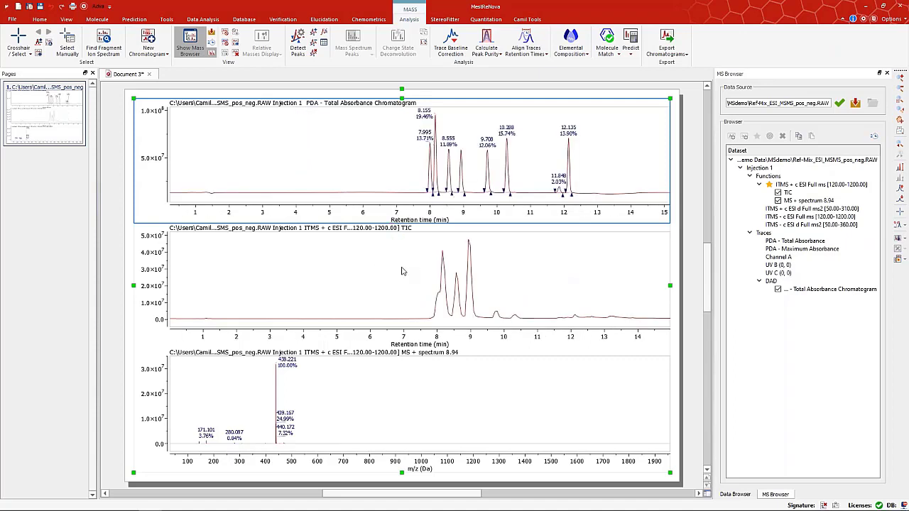
drag(411, 240, 601, 263)
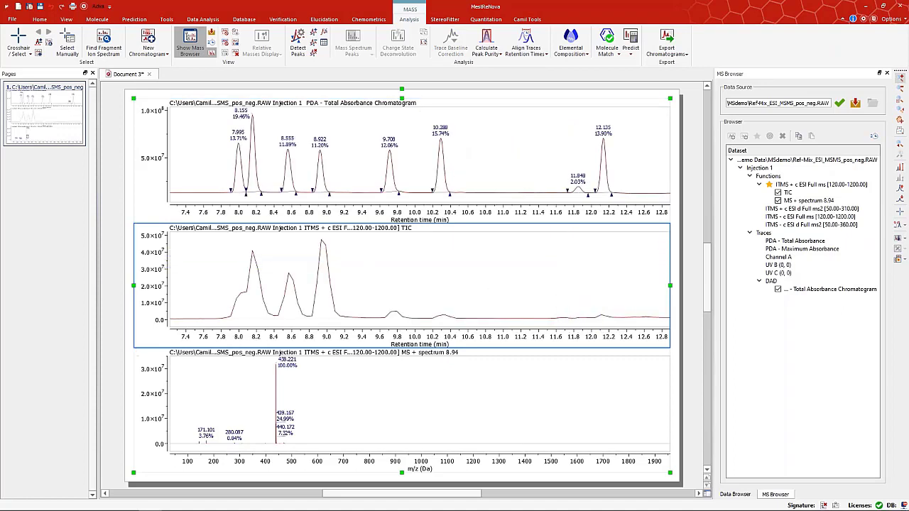
click(777, 289)
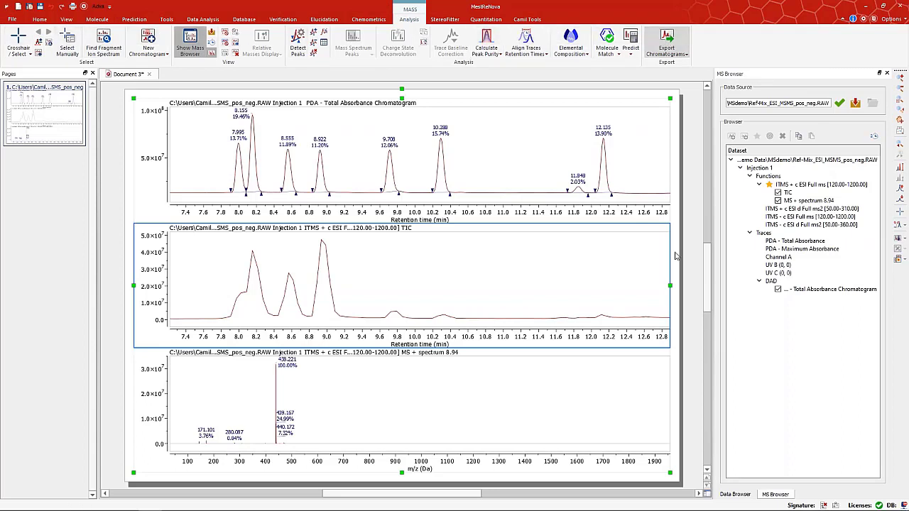
mouse_move(722, 500)
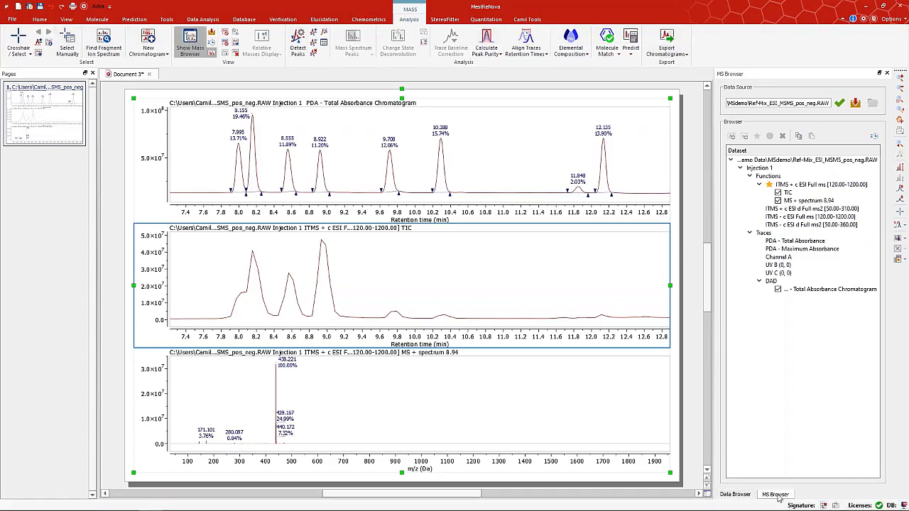
click(736, 495)
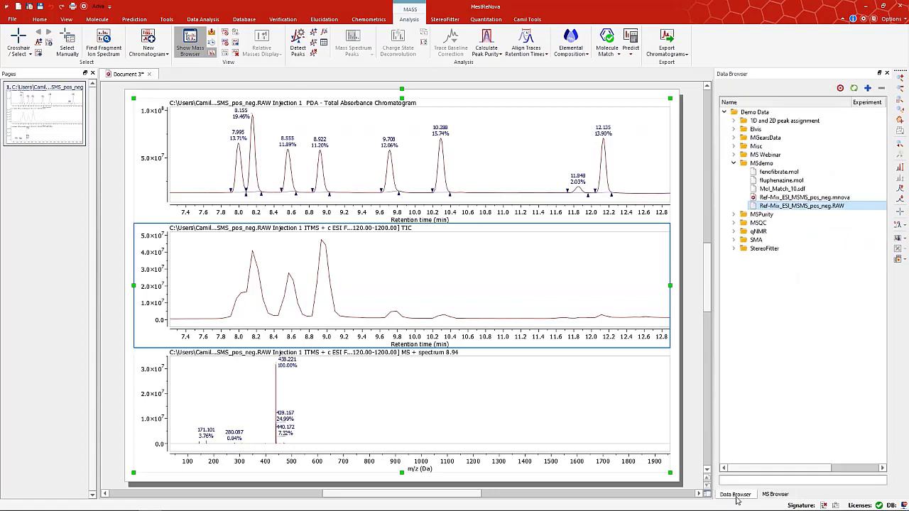
Add a Total Ion Current chromatogram for the ITMS - c ESI Full ms [120.00-1200.00] function from the MS Browser.
click(774, 495)
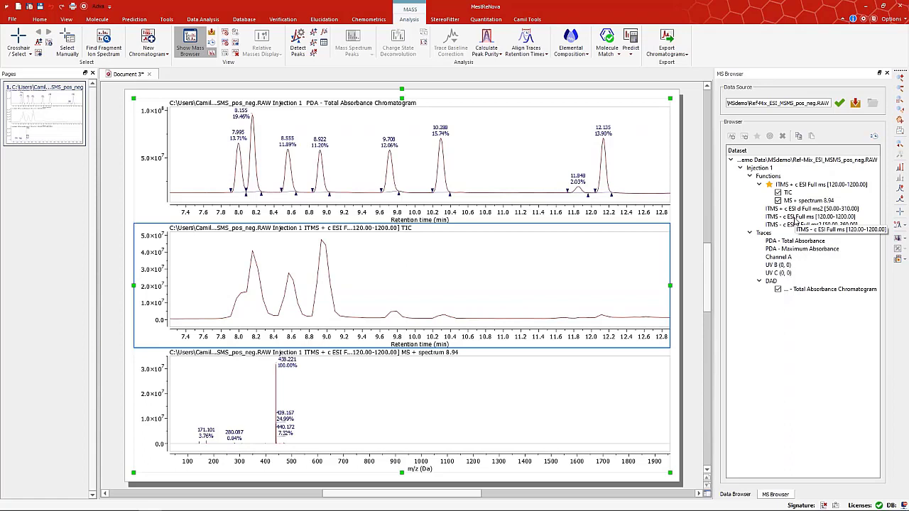
double_click(794, 218)
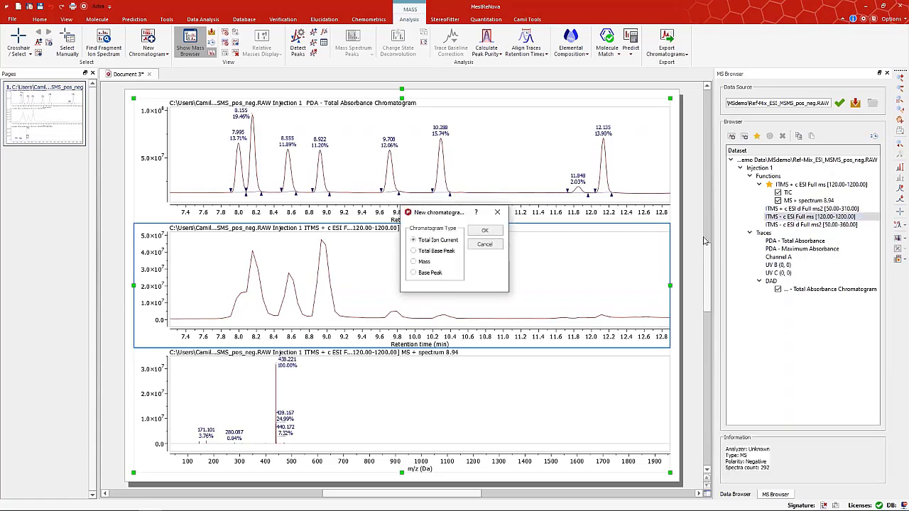
drag(446, 215, 546, 218)
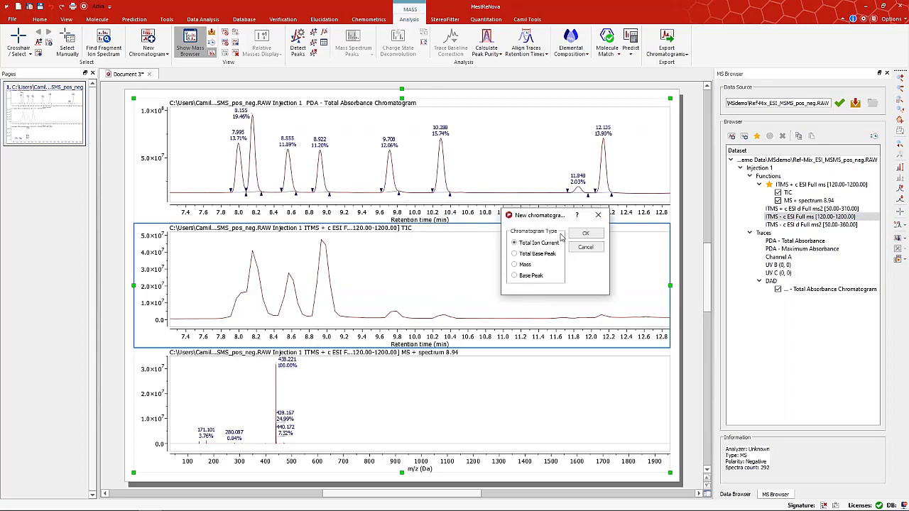
click(585, 234)
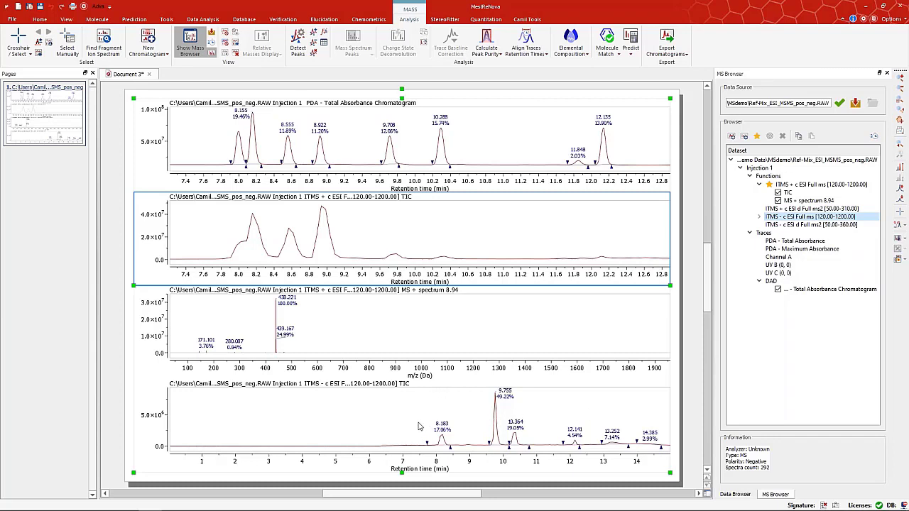
Move the negative-mode TIC plot to the top of the page, shift it down two places, and delete it.
right_click(475, 412)
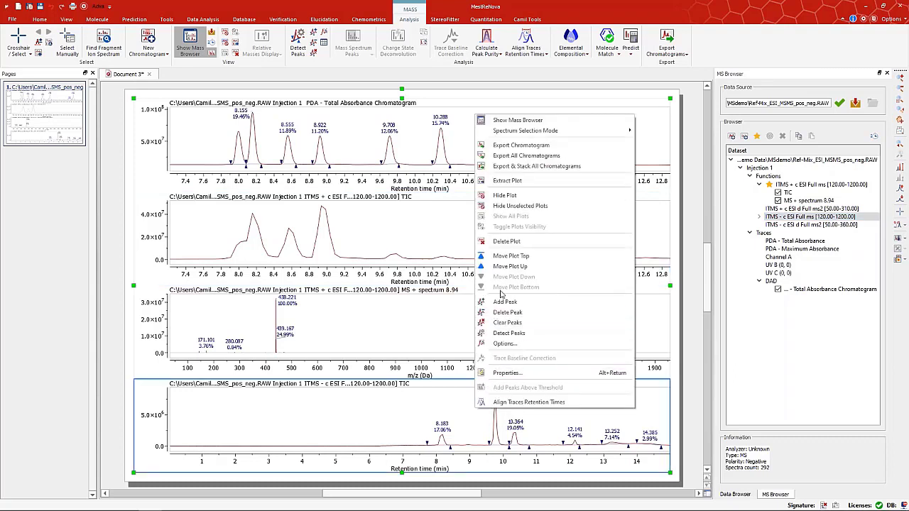
click(536, 257)
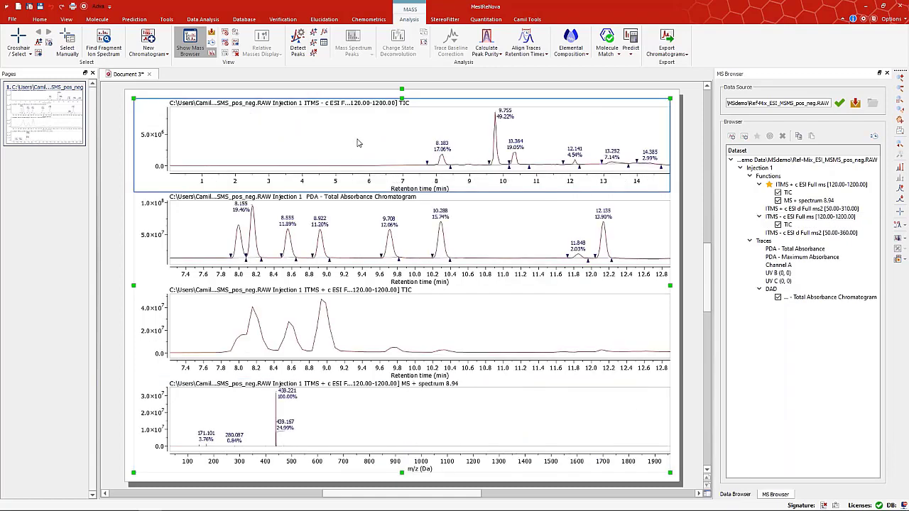
right_click(359, 143)
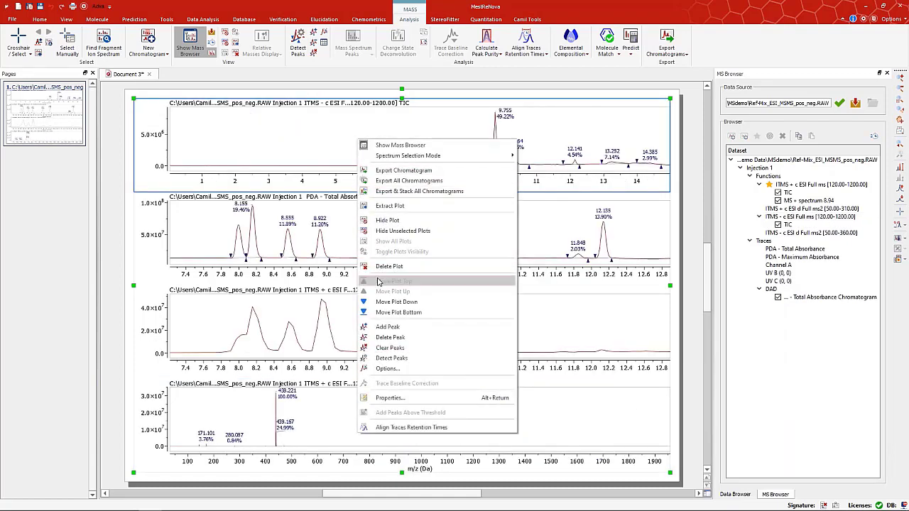
click(378, 302)
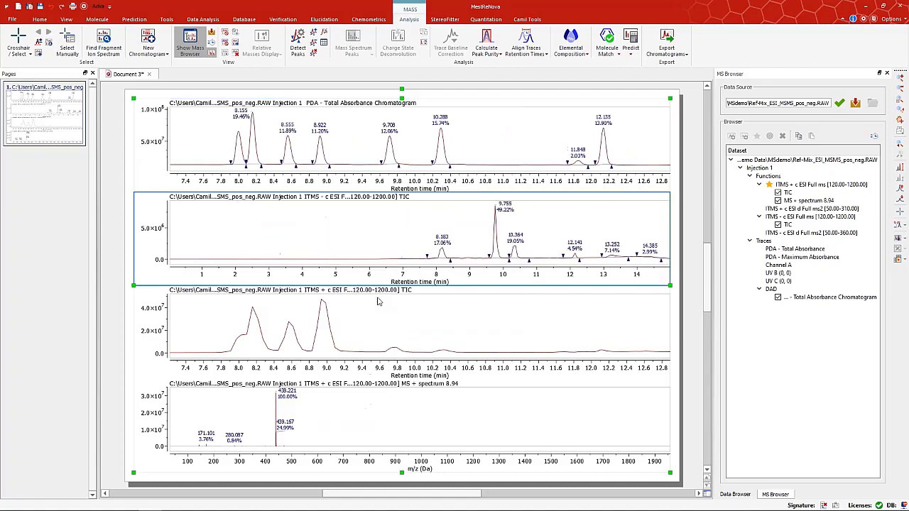
right_click(358, 248)
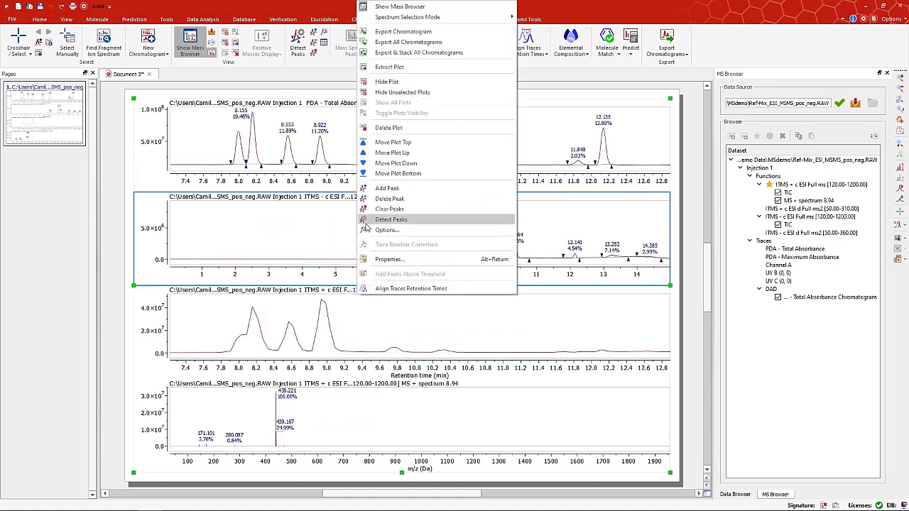
click(383, 163)
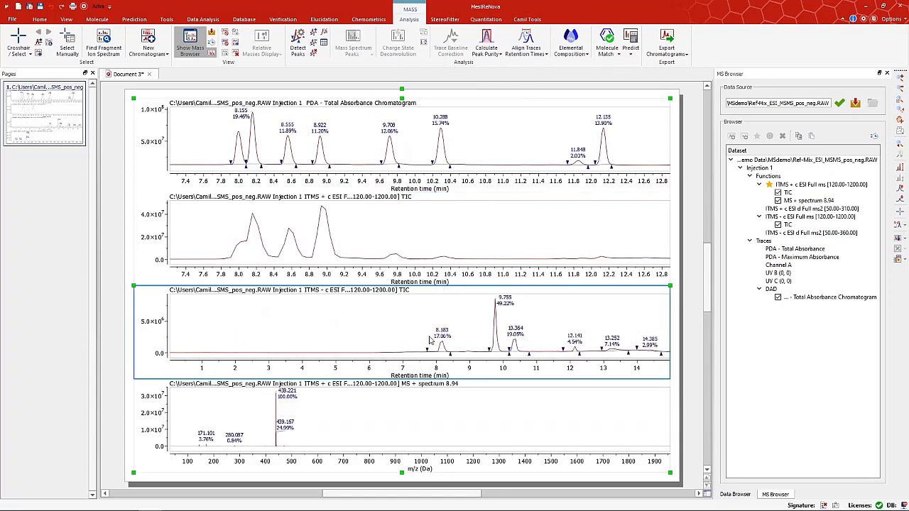
right_click(378, 324)
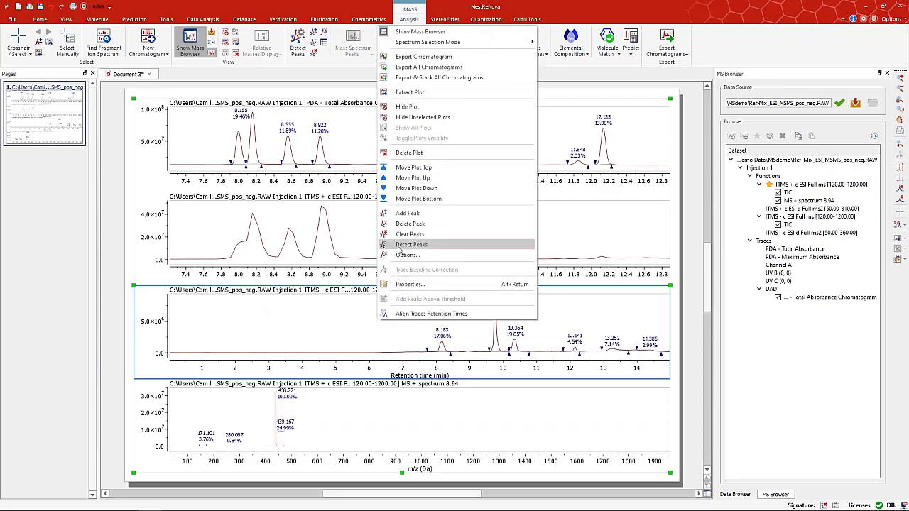
click(409, 153)
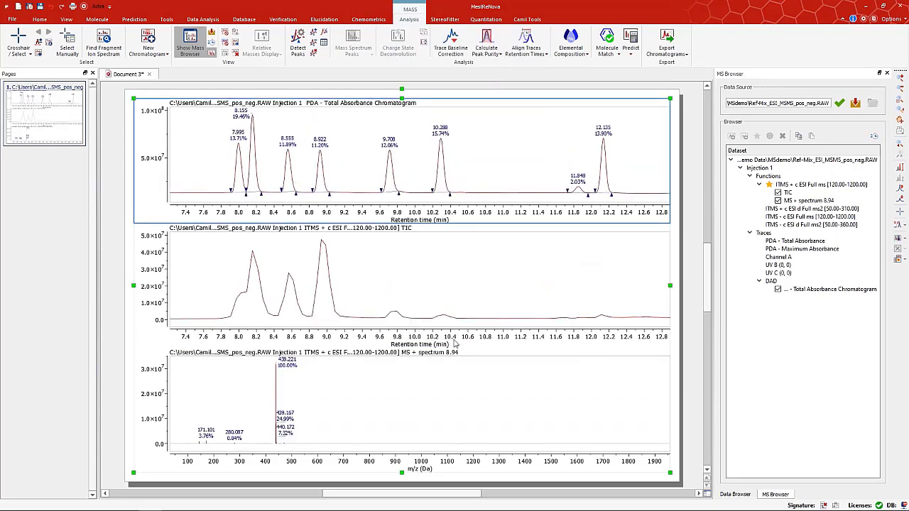
Add the ITMS - c ESI Full ms Total Ion Current chromatogram once more and delete its plot.
double_click(806, 216)
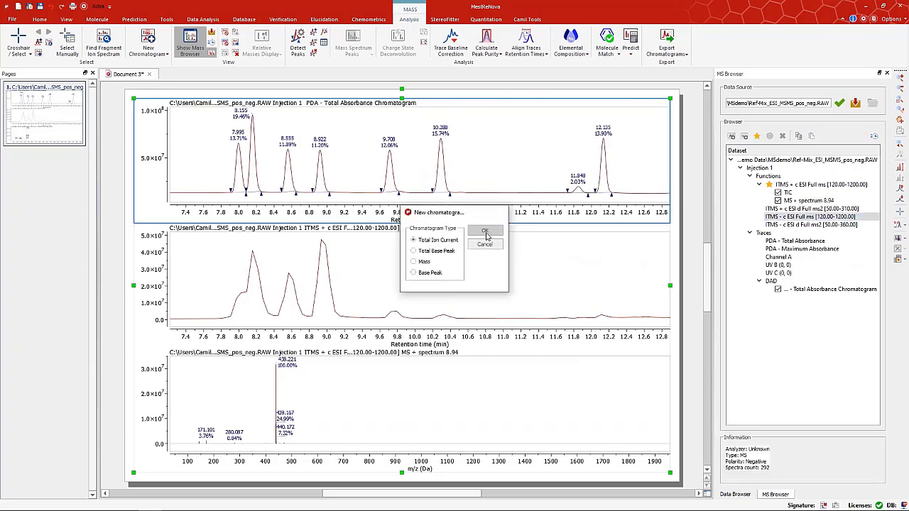
click(485, 232)
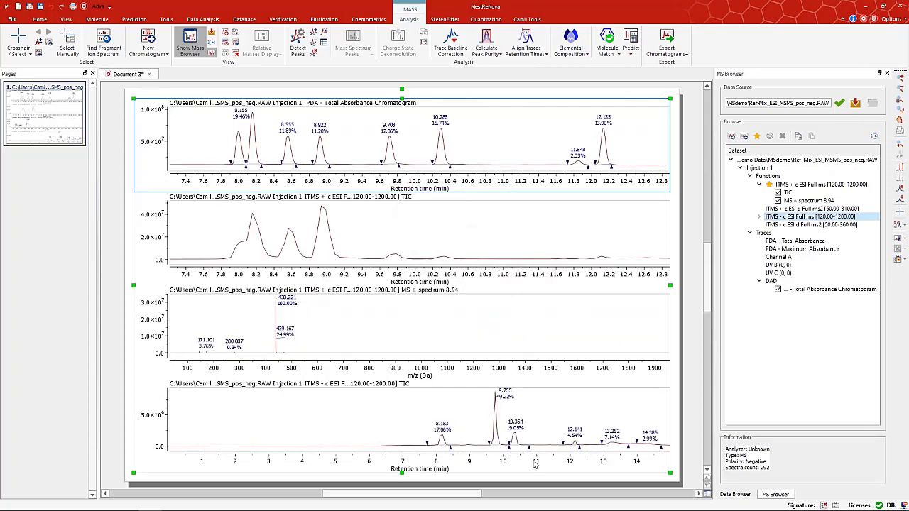
click(538, 428)
right_click(538, 428)
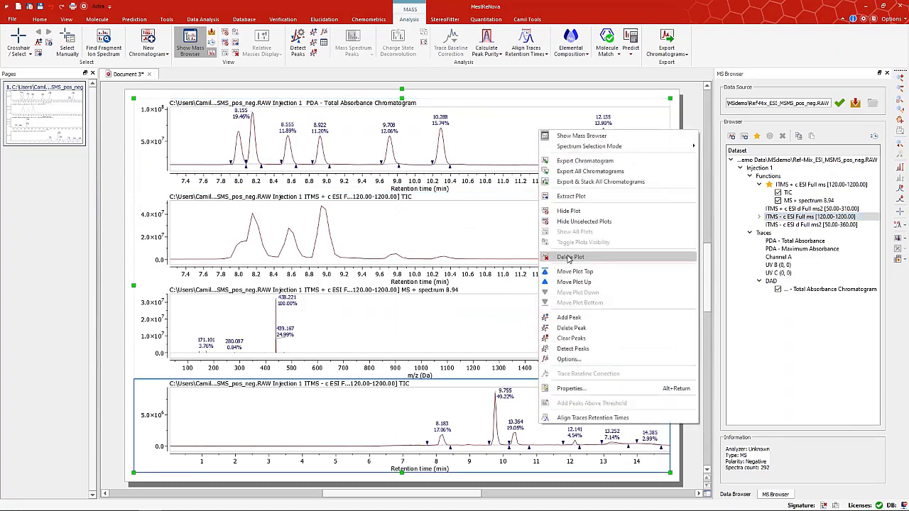
click(570, 257)
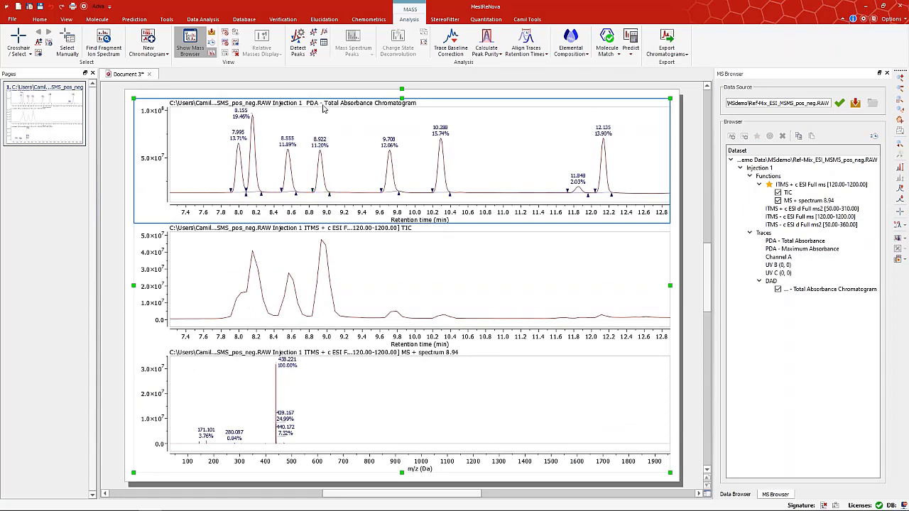
Create a wavelength chromatogram at 254 nm from the DAD trace.
double_click(771, 282)
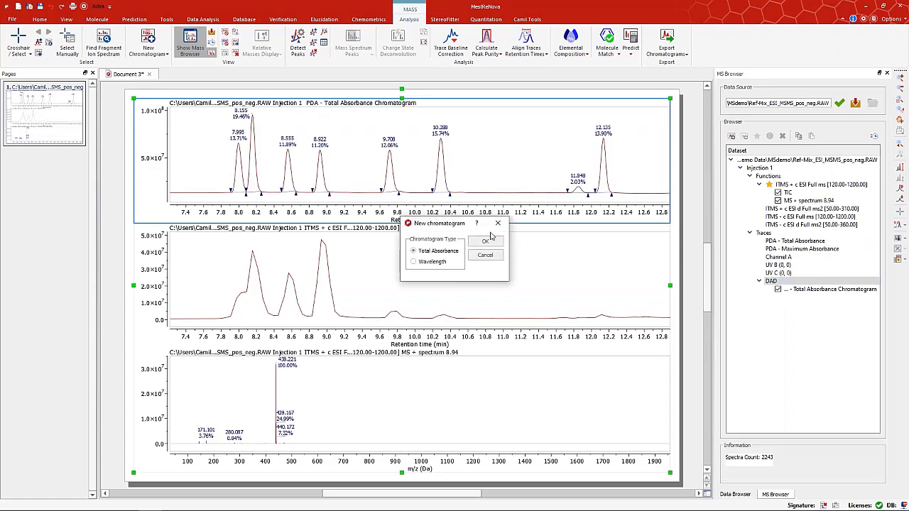
click(414, 262)
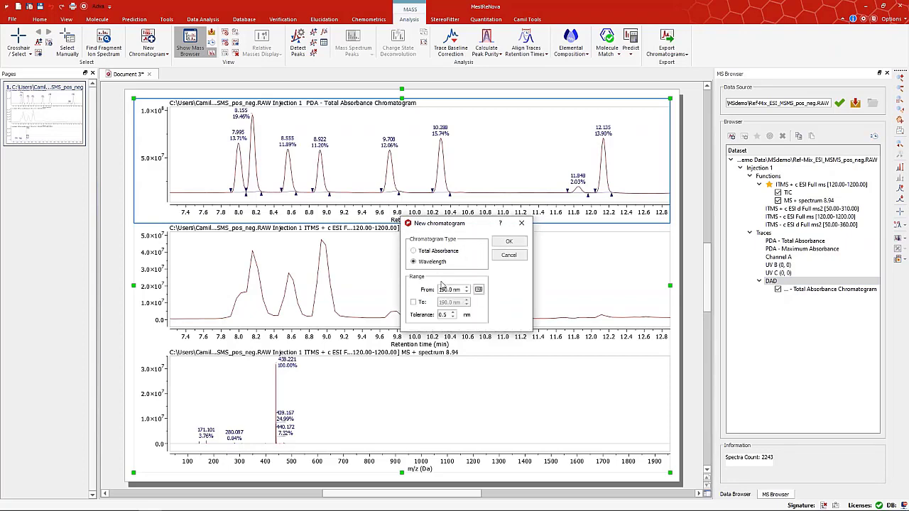
drag(450, 289, 428, 292)
text(254)
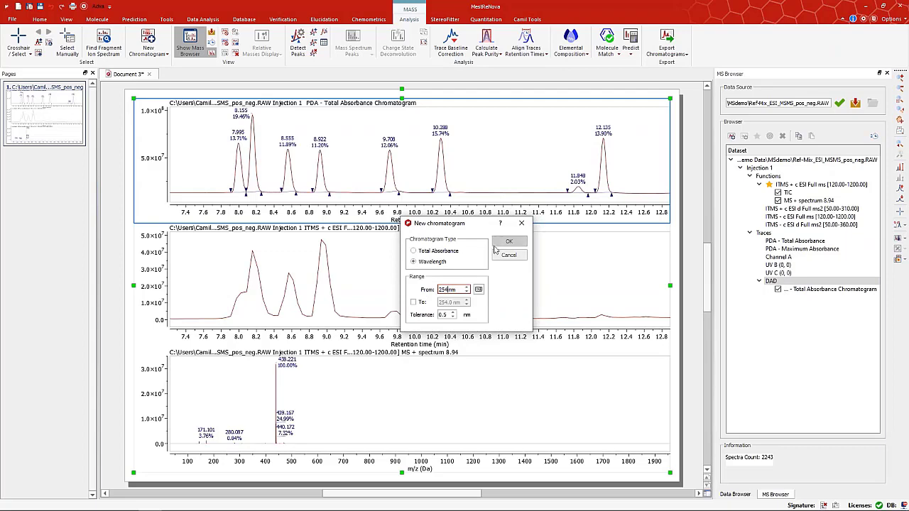
click(509, 242)
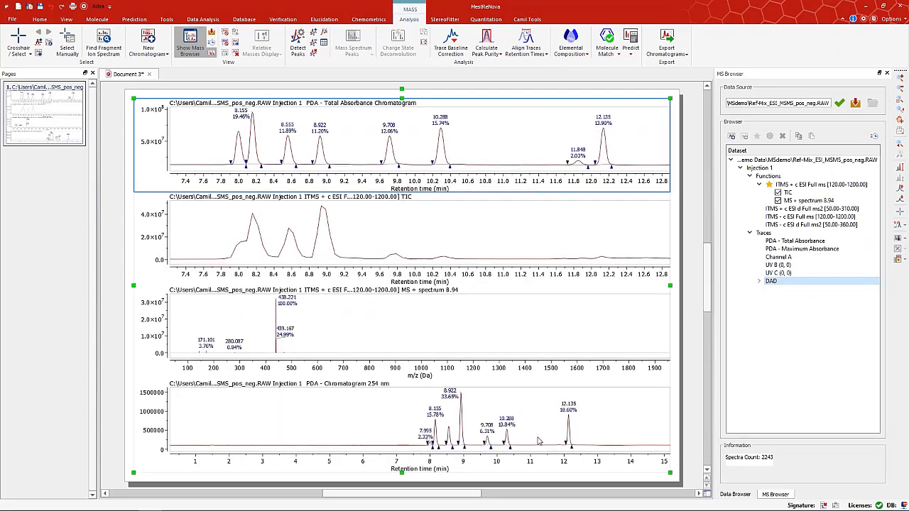
Move the PDA 254 nm chromatogram to the top of the page and make the positive-mode TIC the active plot.
click(540, 441)
right_click(540, 441)
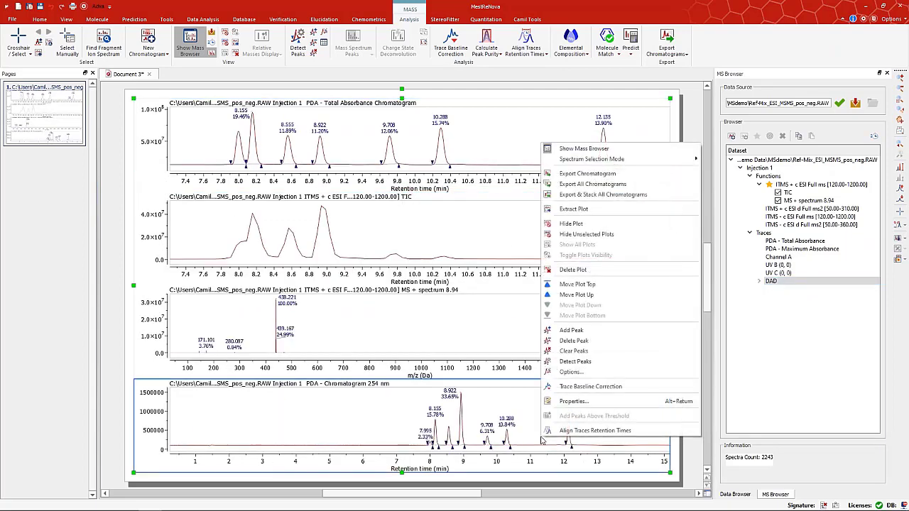
click(564, 285)
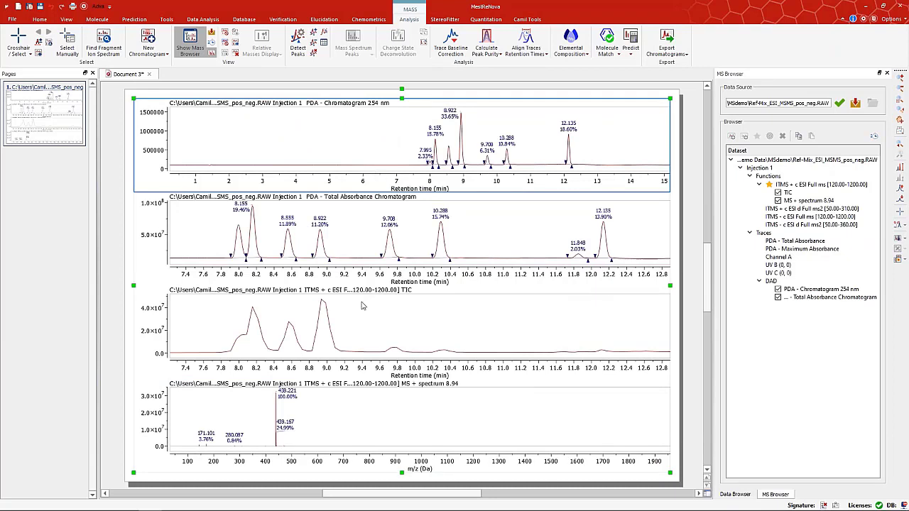
click(363, 338)
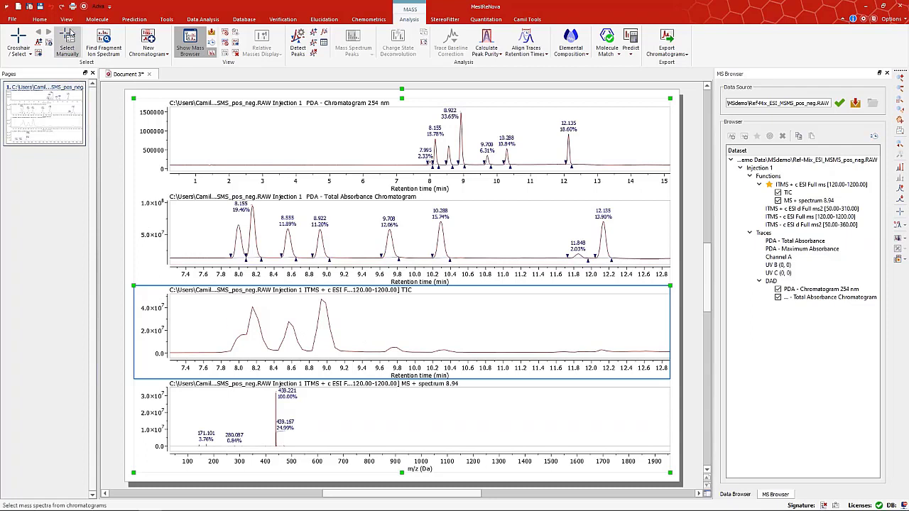
Try the Page Width and Entire Window page zooms, and leave the document at Page Width.
click(68, 21)
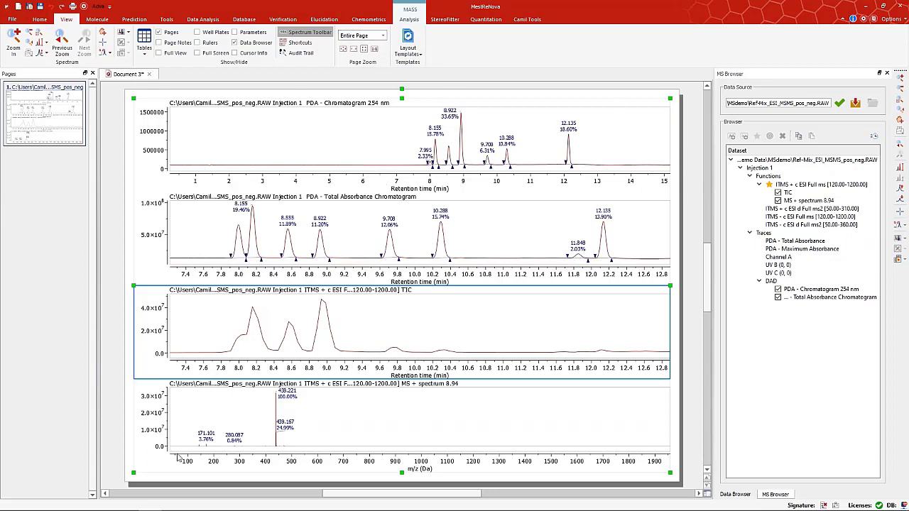
click(384, 37)
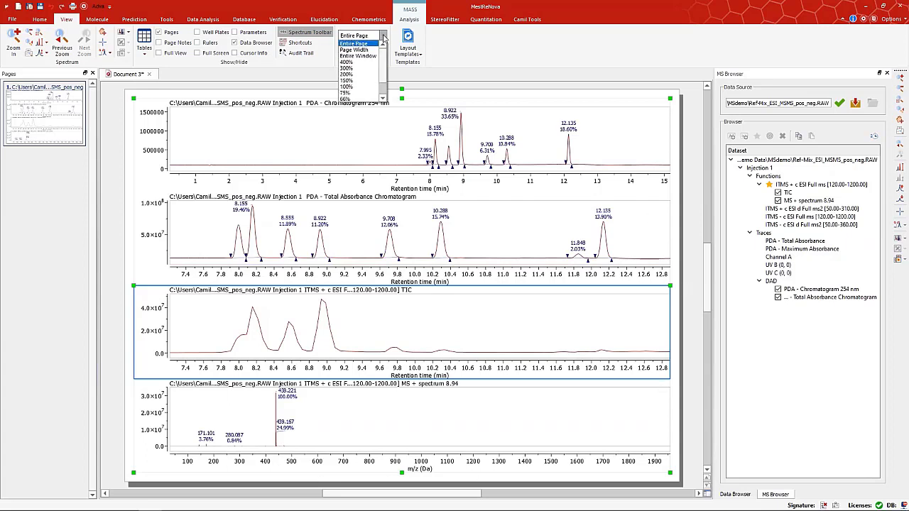
click(370, 50)
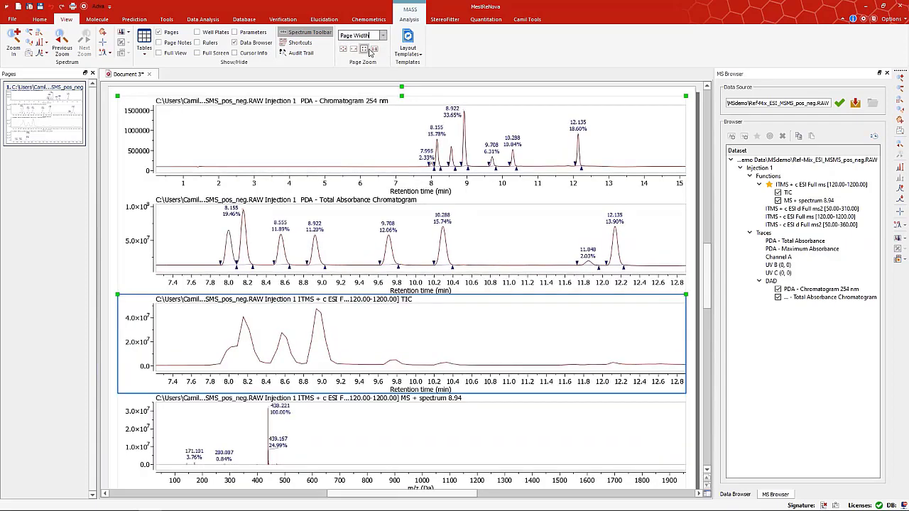
click(383, 35)
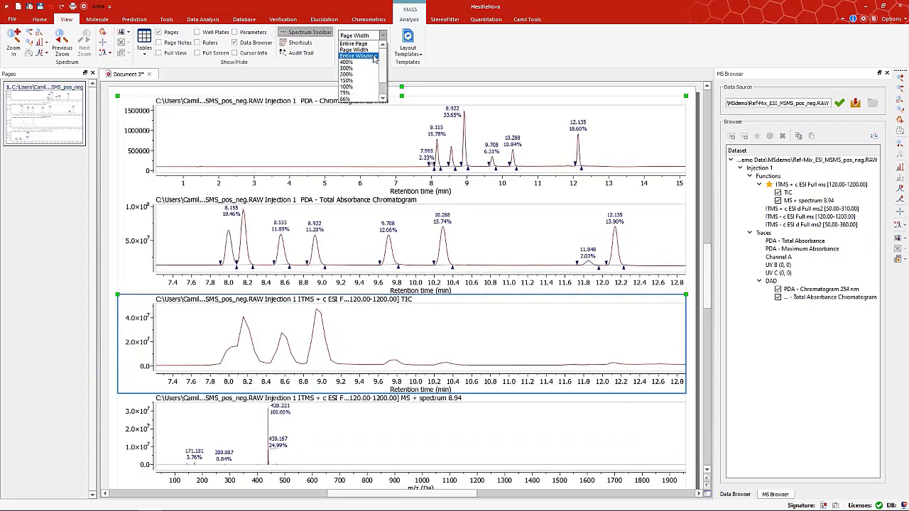
click(373, 57)
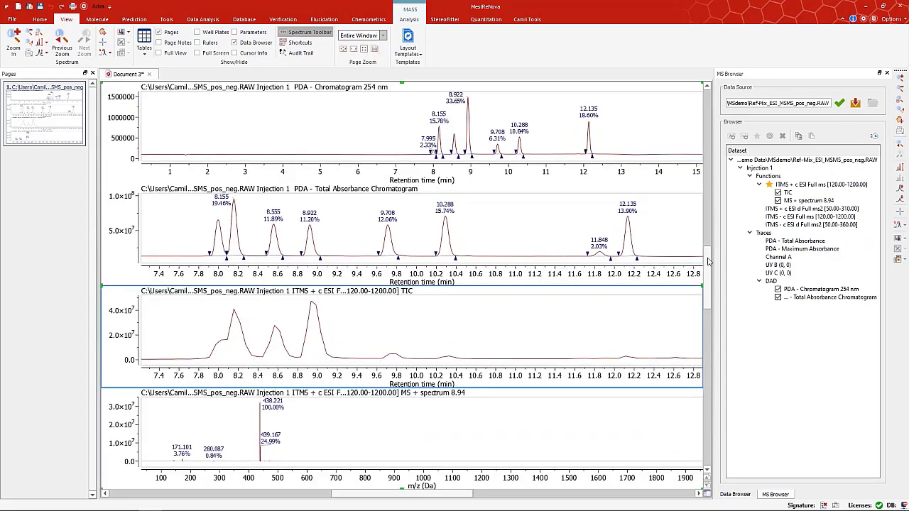
mouse_move(707, 262)
mouse_down()
mouse_move(706, 253)
mouse_move(707, 268)
mouse_up()
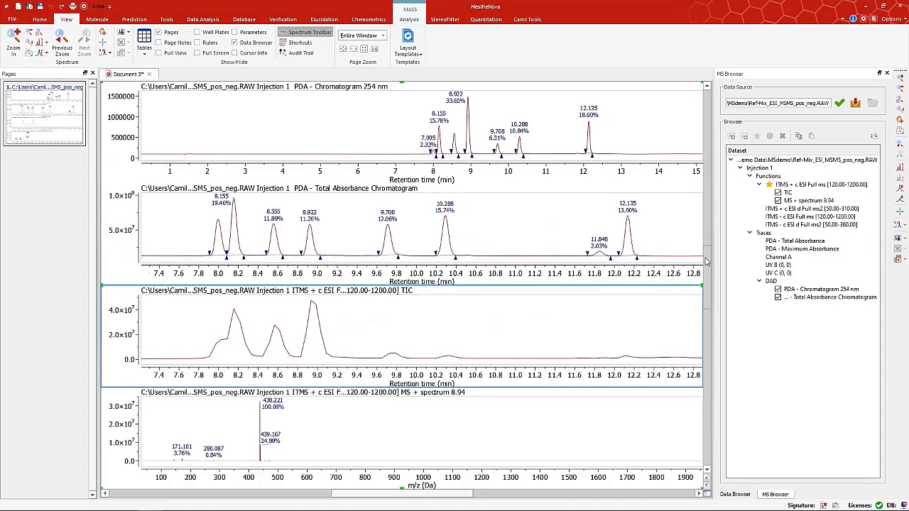
click(707, 86)
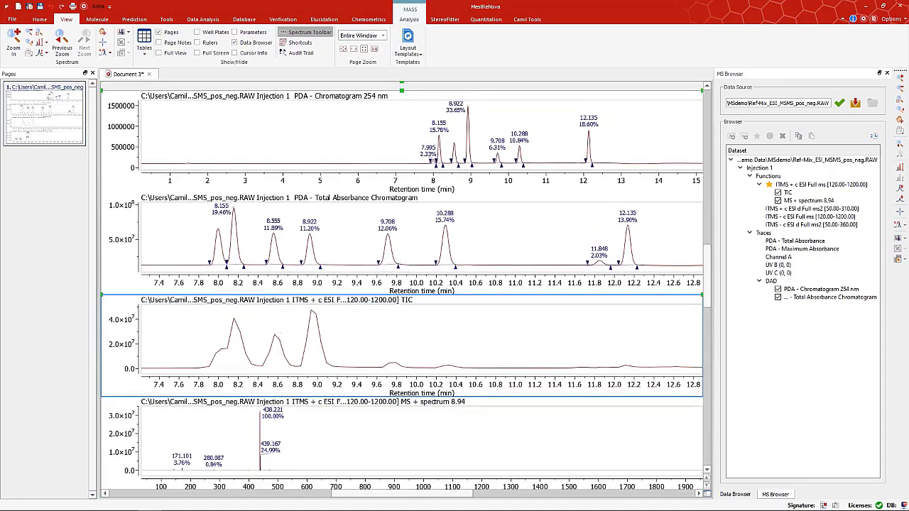
click(383, 36)
click(373, 50)
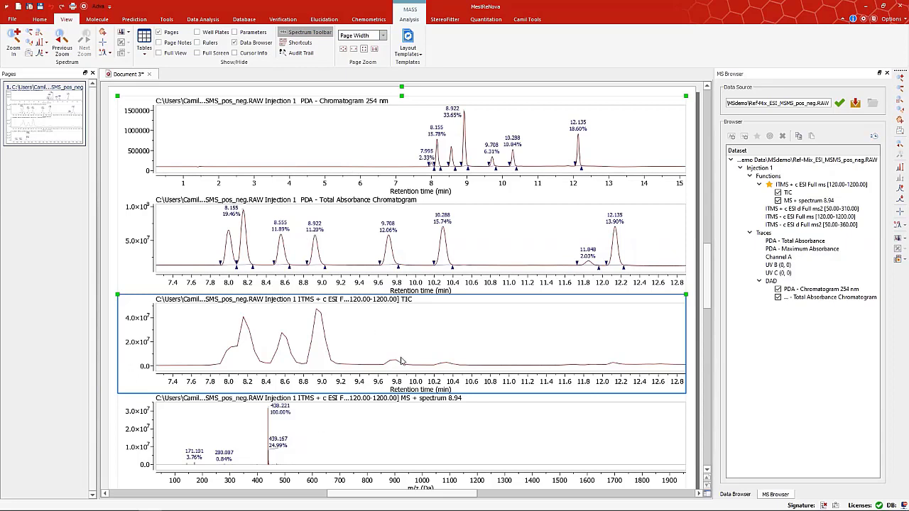
Delete the PDA Total Absorbance Chromatogram plot and make the positive-mode TIC the active plot.
click(357, 231)
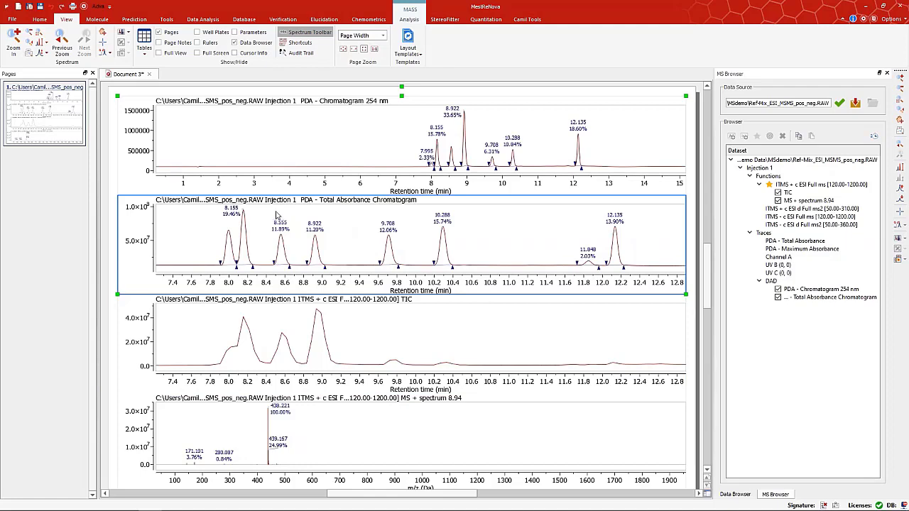
right_click(323, 239)
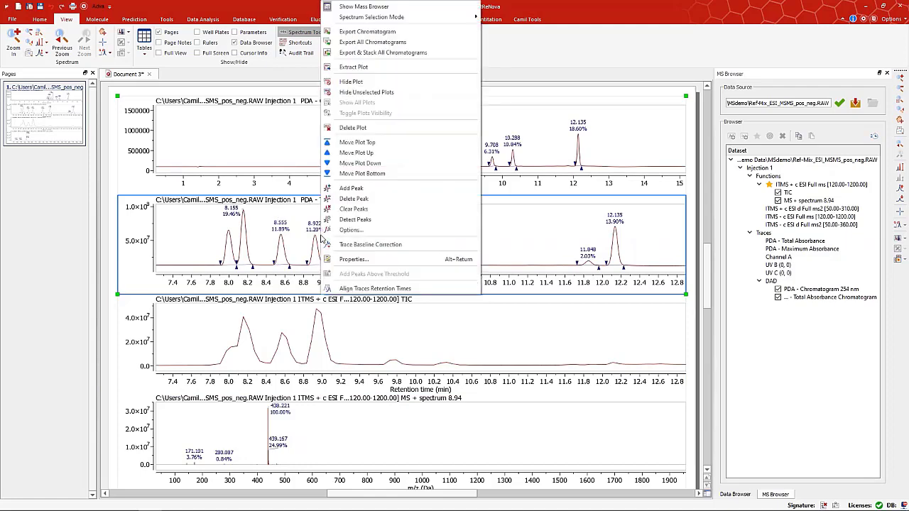
click(351, 128)
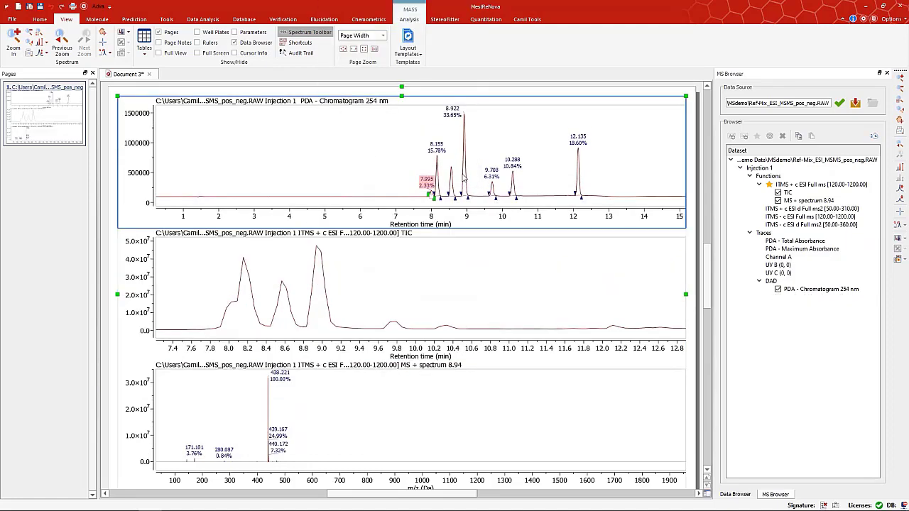
click(401, 290)
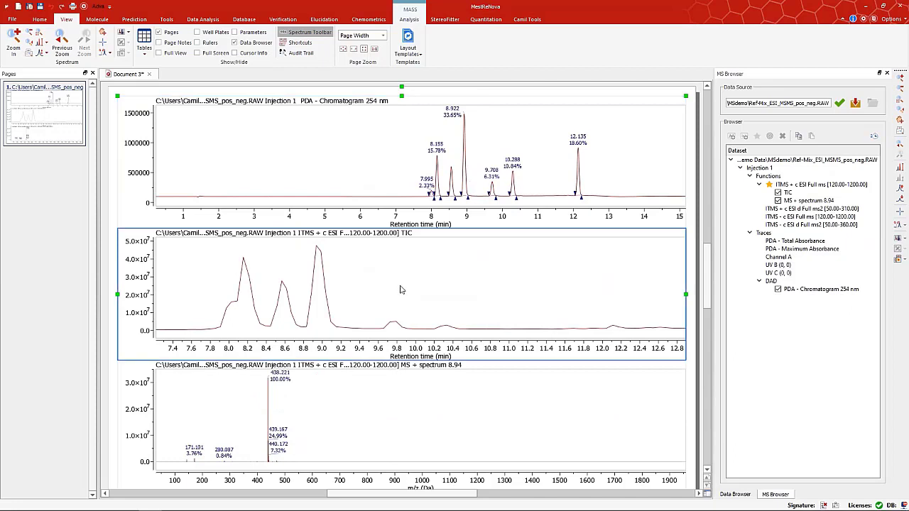
Delete the positive-mode TIC plot and the MS + spectrum 8.94 plot, leaving only the PDA 254 nm chromatogram on the page.
right_click(401, 290)
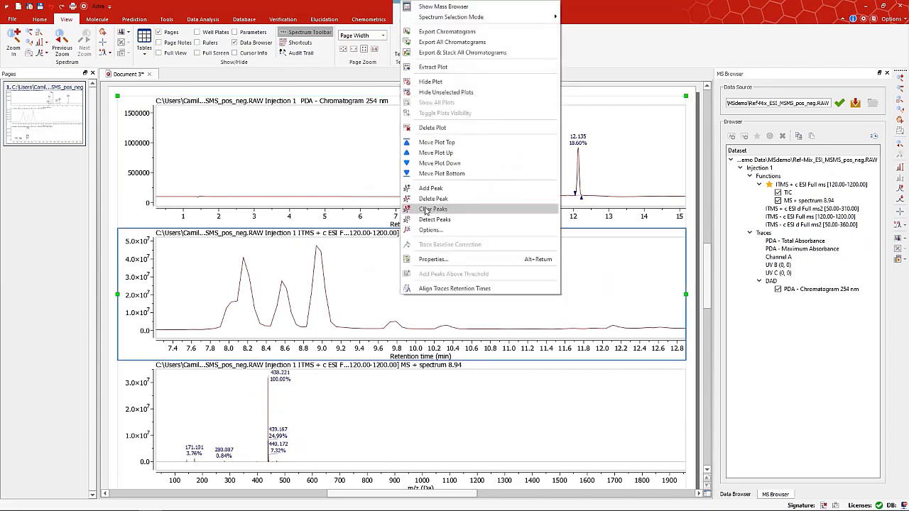
click(433, 130)
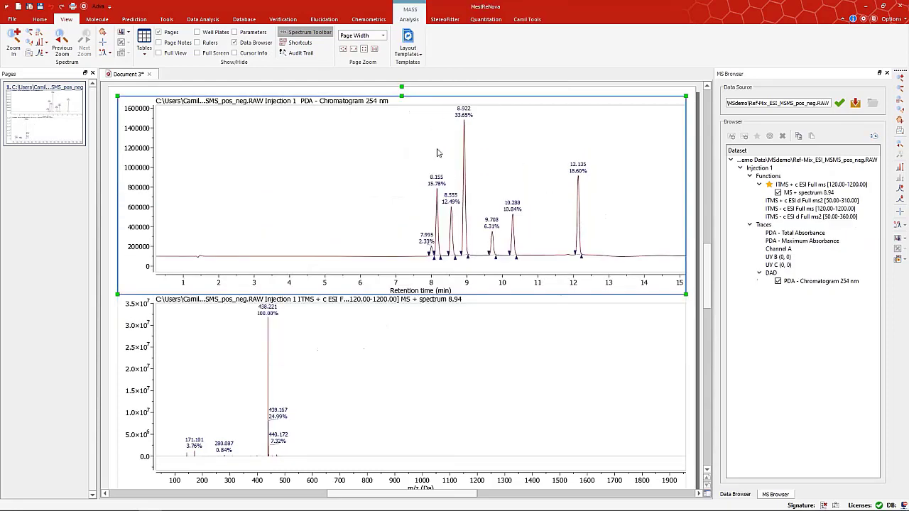
right_click(334, 376)
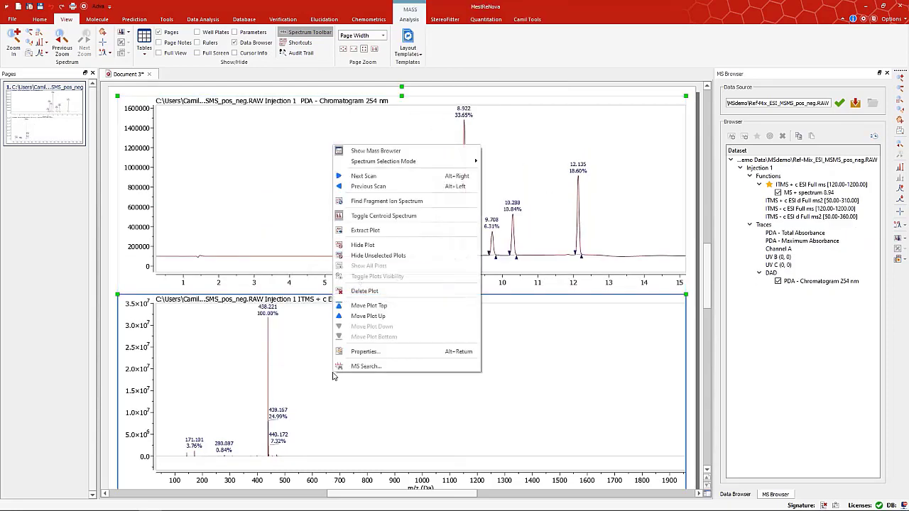
click(364, 291)
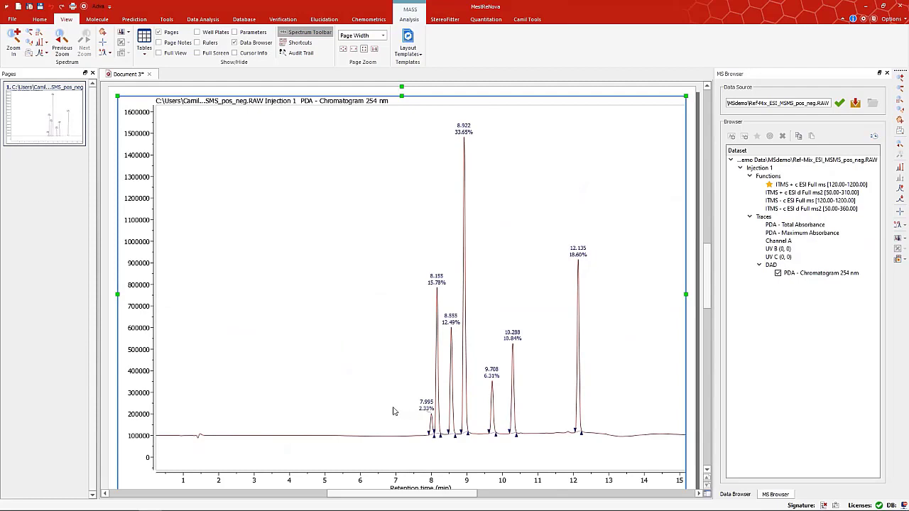
Clear all detected peaks from the PDA 254 nm chromatogram.
key(z)
drag(394, 411, 611, 402)
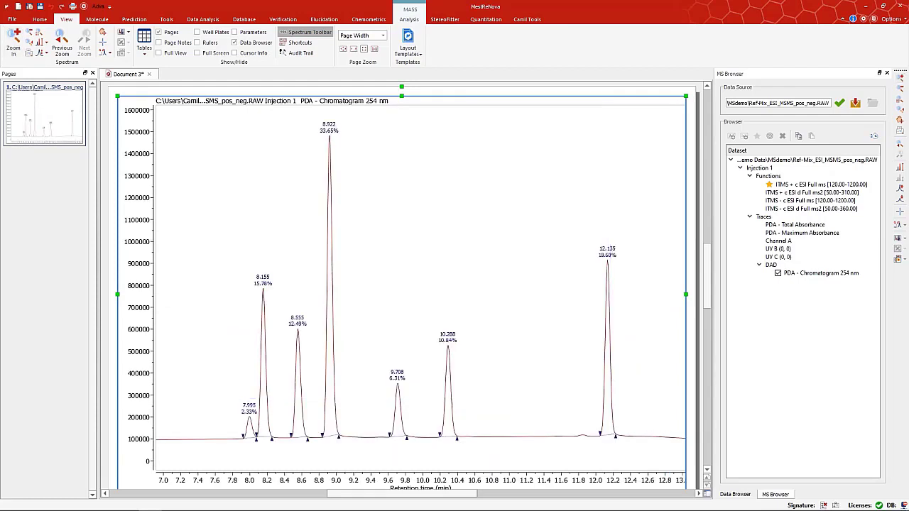
right_click(394, 319)
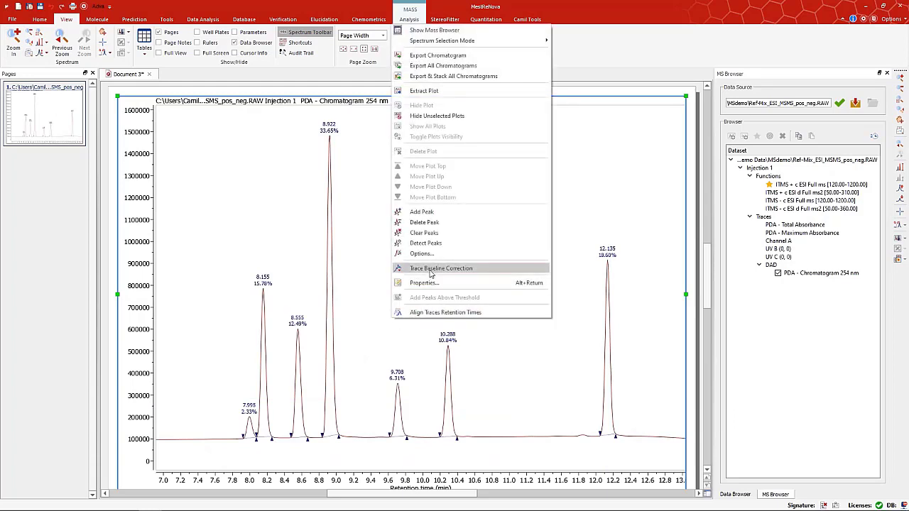
click(425, 233)
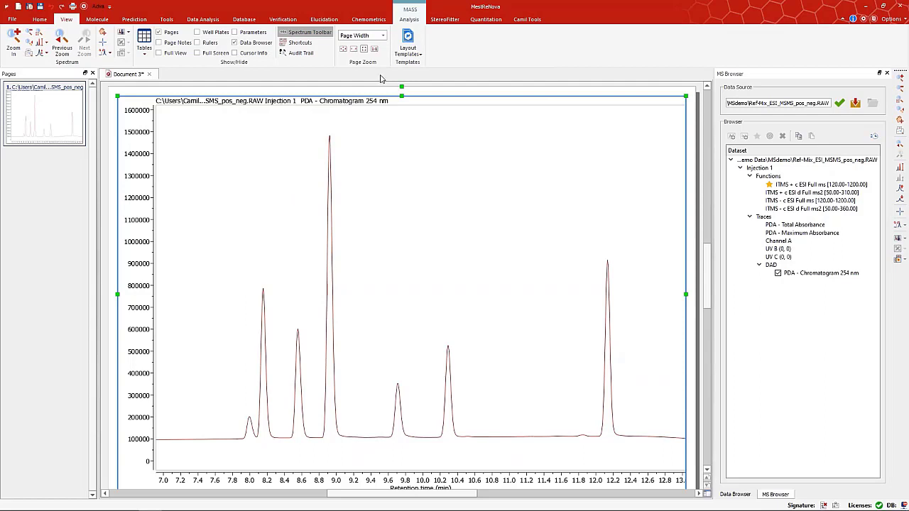
Manually add peaks to the PDA 254 nm chromatogram over the tallest signal near 8.92 min and the last one near 12.13 min.
click(411, 14)
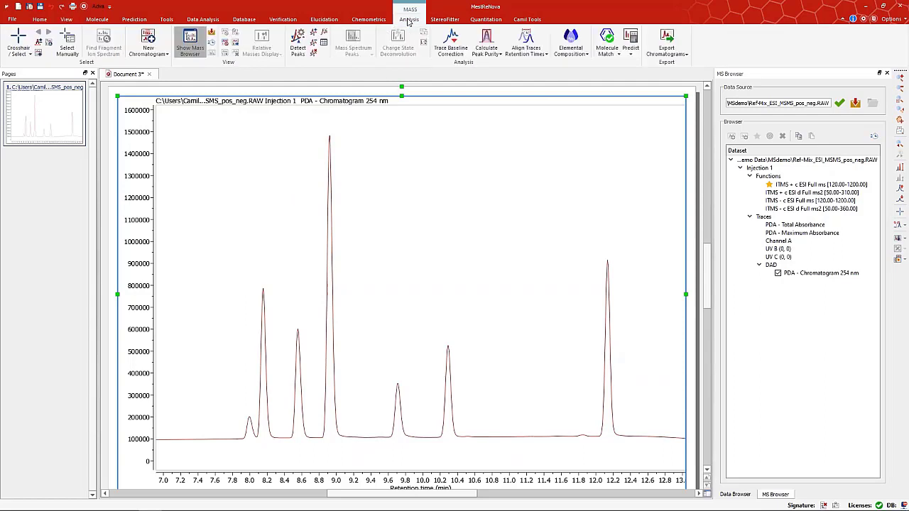
click(67, 20)
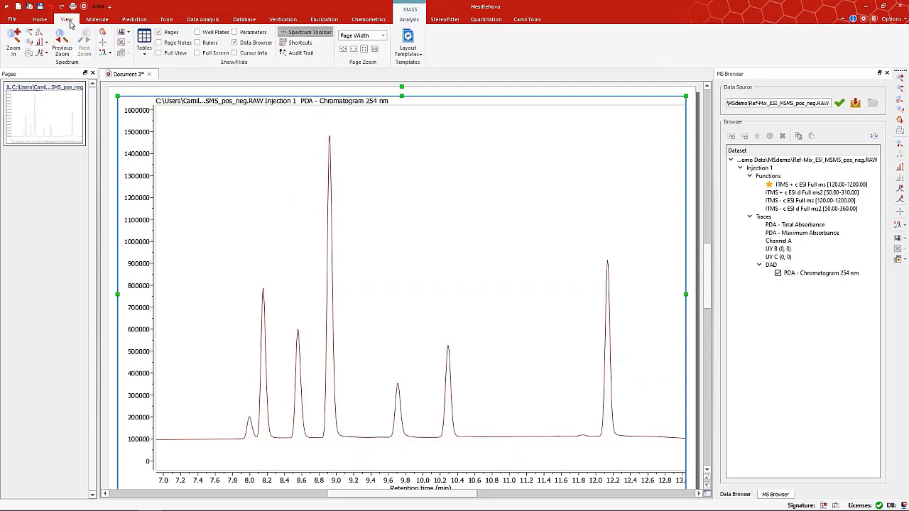
click(409, 19)
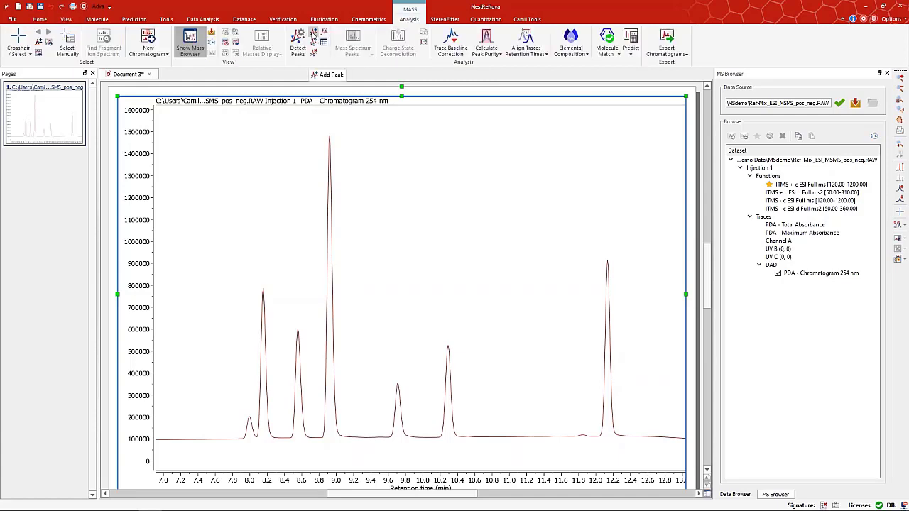
click(313, 34)
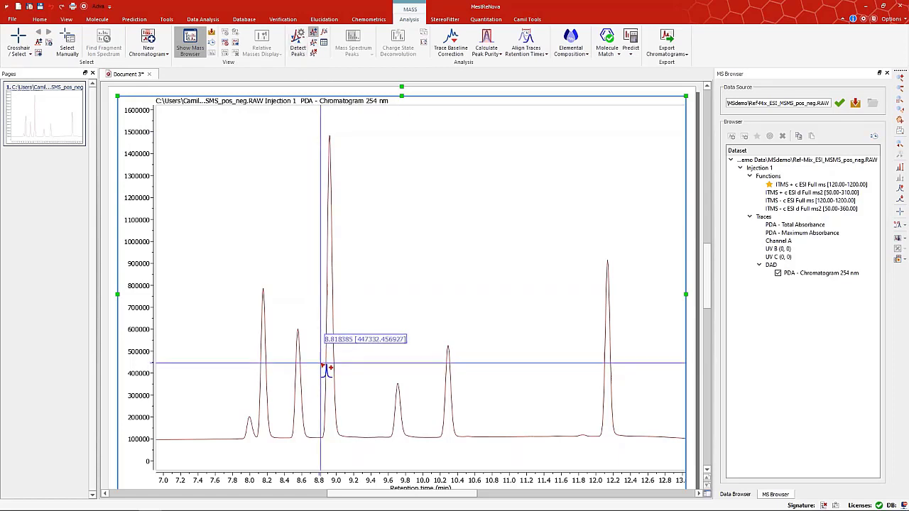
drag(321, 370, 341, 369)
drag(344, 370, 351, 371)
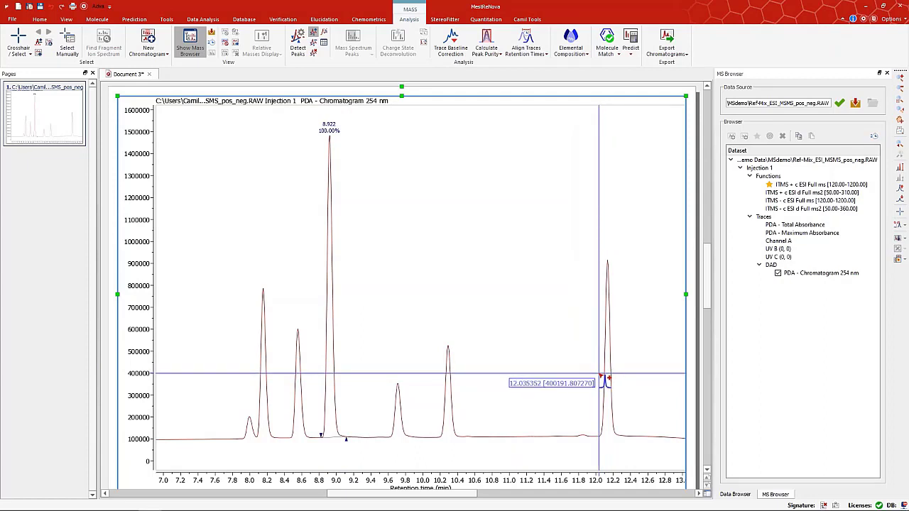
drag(600, 377, 619, 379)
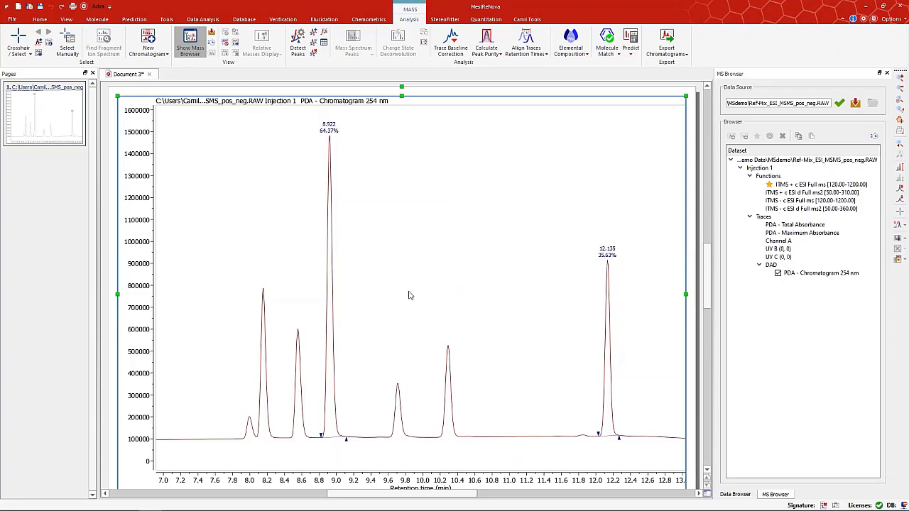
Extract a co-added positive-mode MS spectrum across the 8.92 min PDA peak, covering about 8.83 to 9.09 min.
click(19, 39)
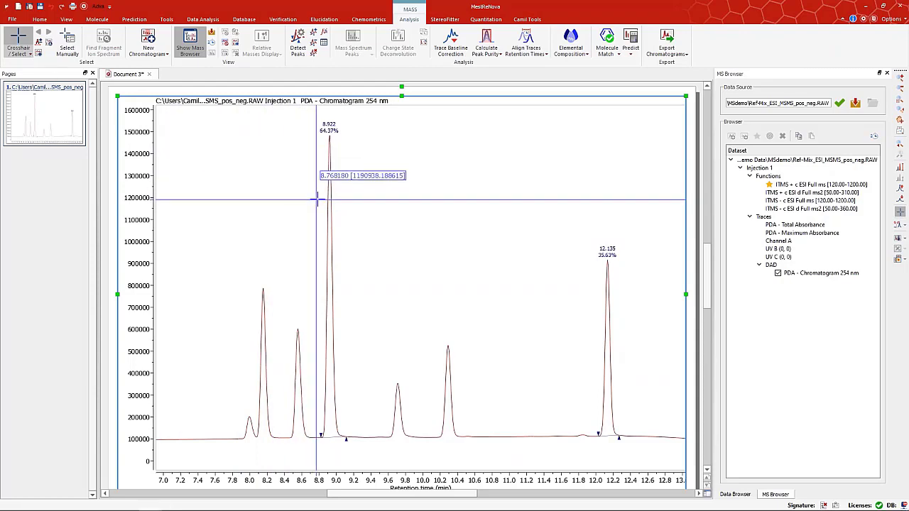
drag(319, 198, 348, 202)
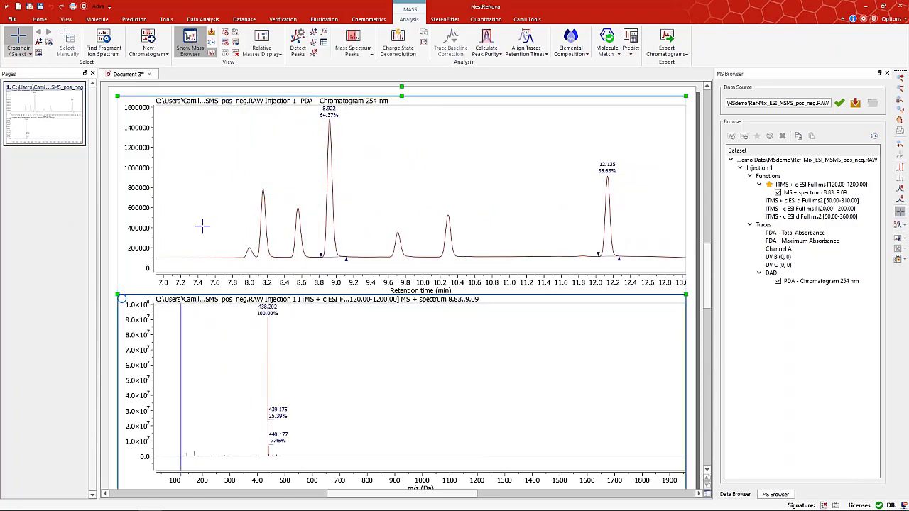
key(Escape)
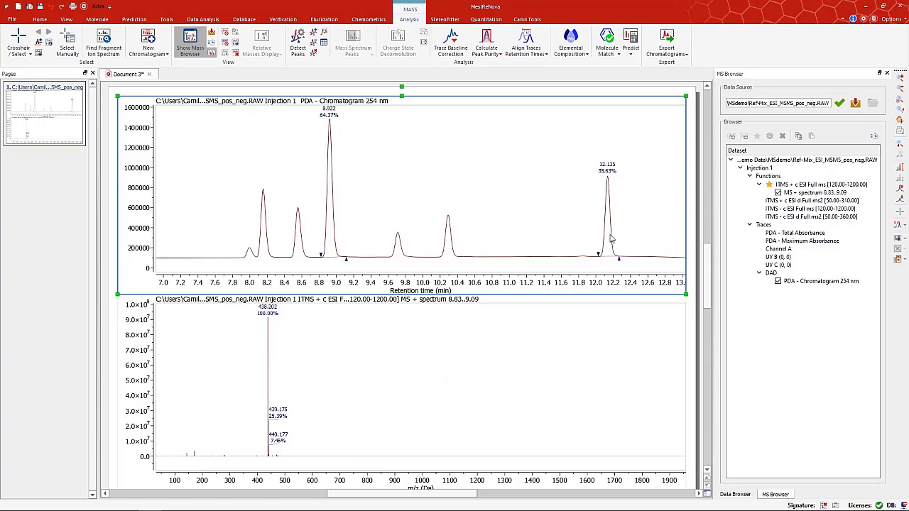
Set new spectra to be appended and extract a co-added MS spectrum across the 12.13 min PDA peak, about 11.98 to 12.24 min.
click(40, 57)
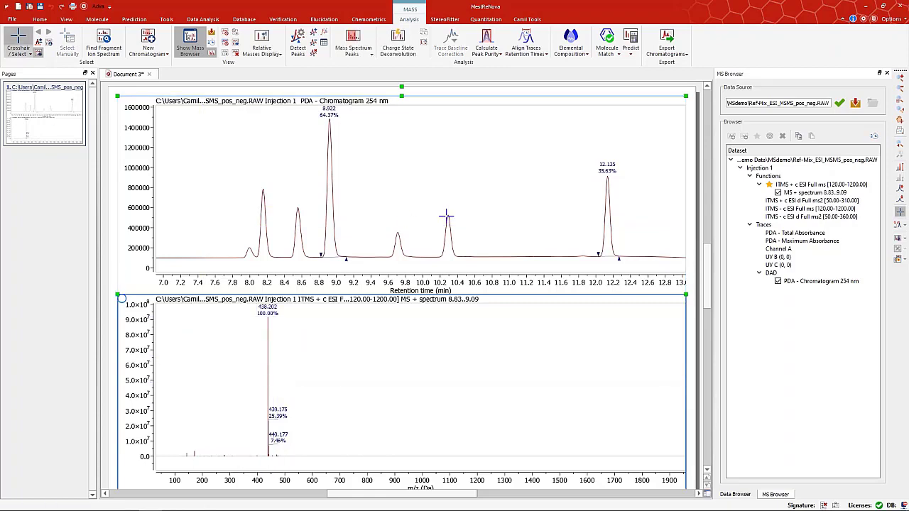
click(561, 210)
click(334, 173)
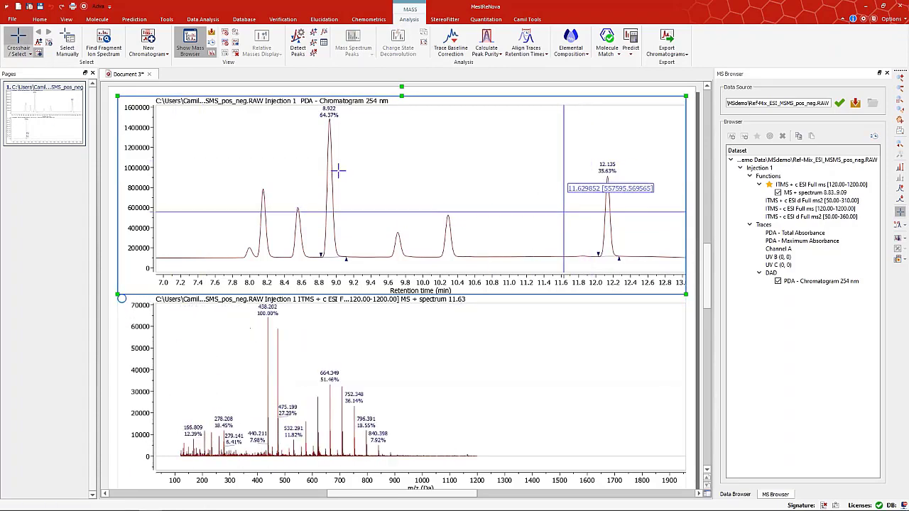
click(19, 41)
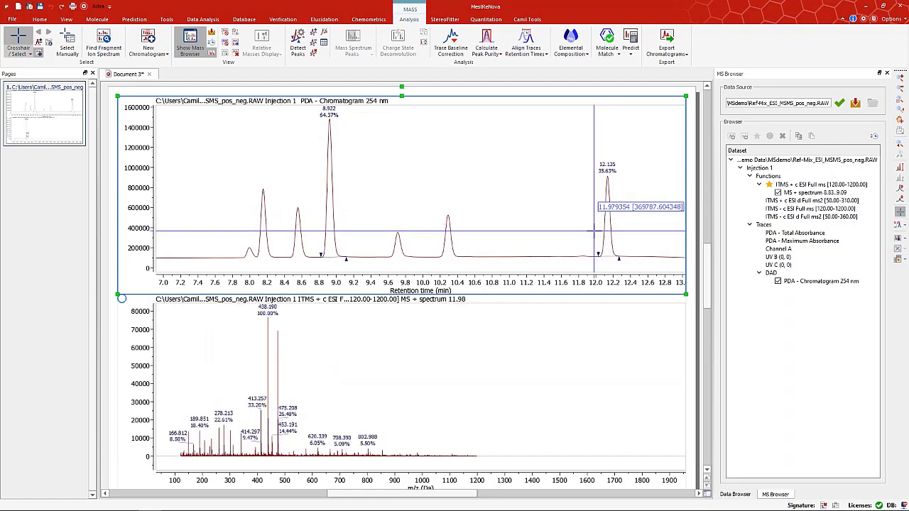
drag(593, 231, 627, 235)
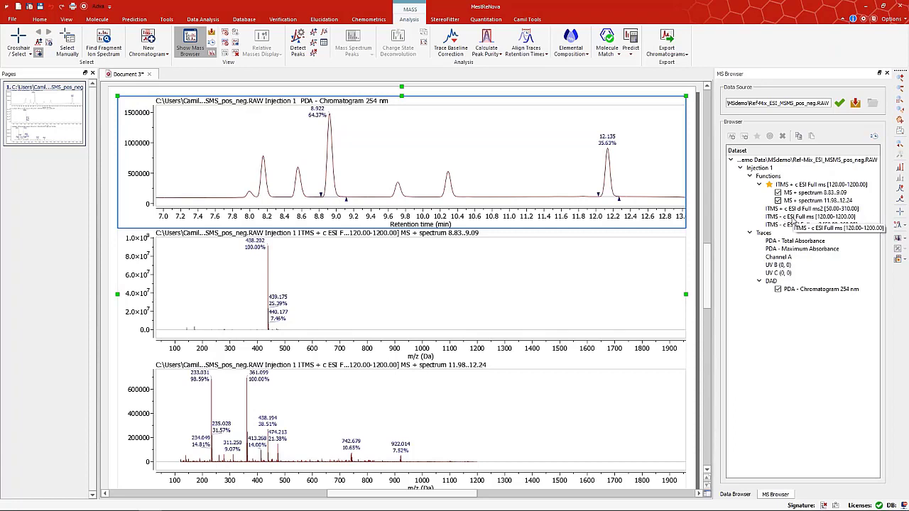
Add a Total Ion Current chromatogram from the positive full ms function [120.00-1200.00] and move it directly below the PDA chromatogram.
double_click(794, 186)
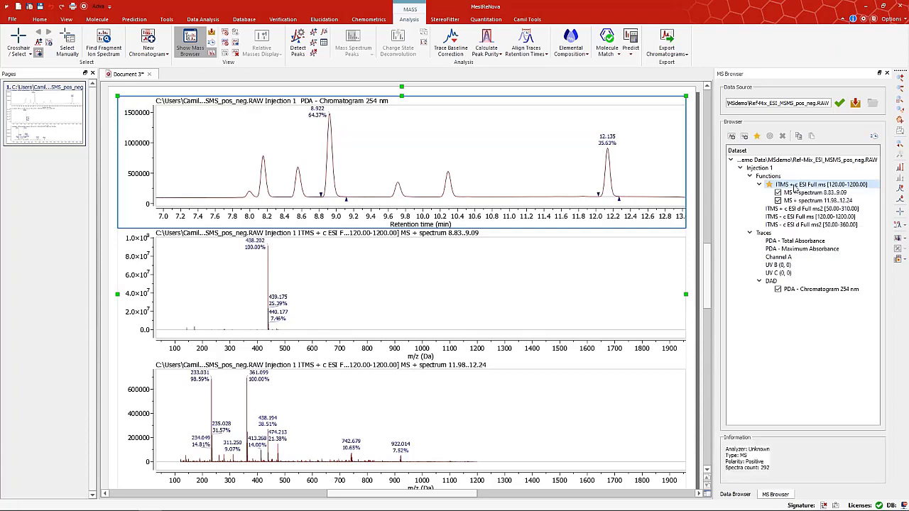
click(487, 232)
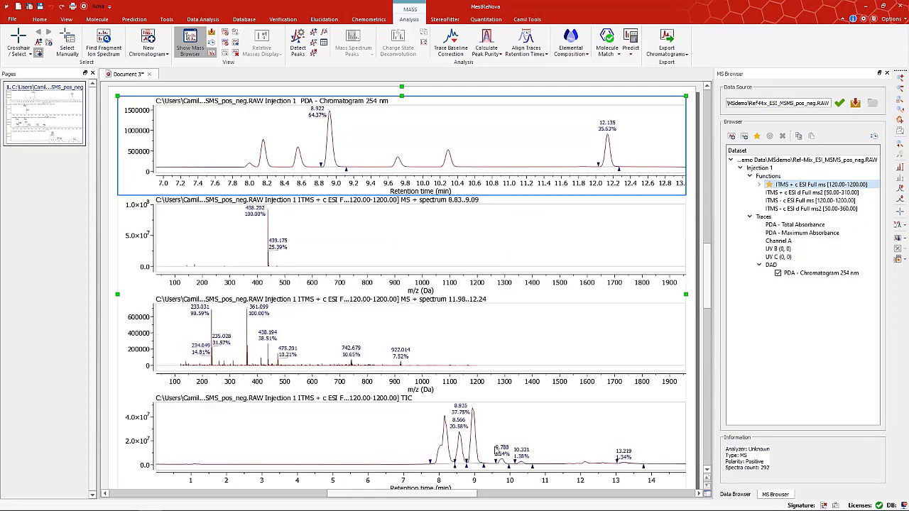
click(508, 446)
right_click(507, 445)
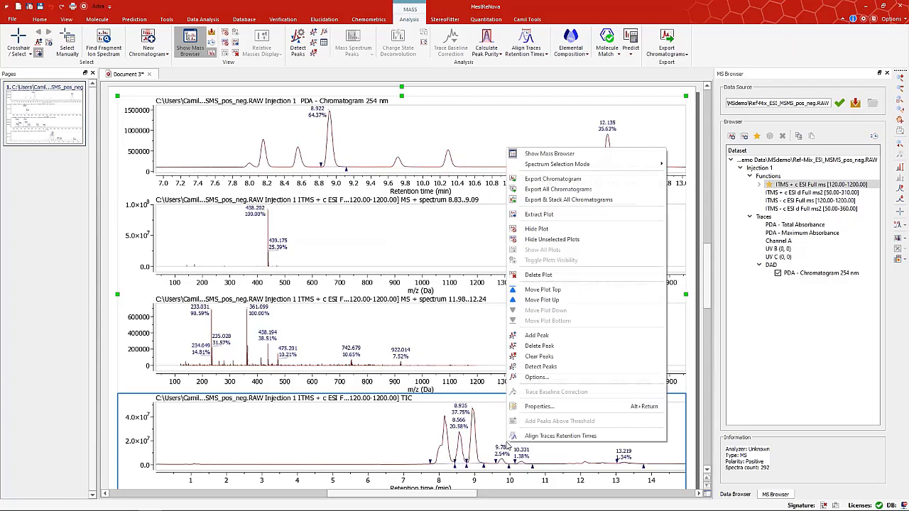
click(537, 301)
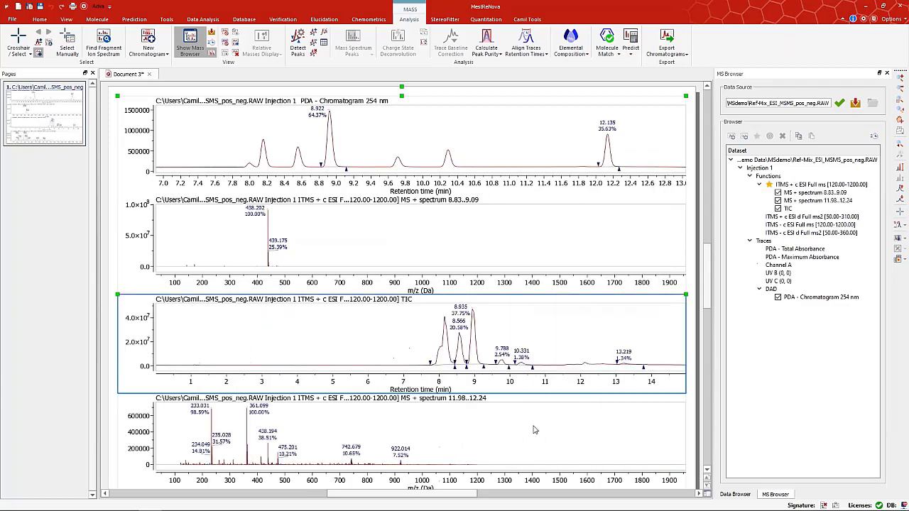
right_click(525, 353)
click(568, 331)
right_click(567, 330)
click(594, 189)
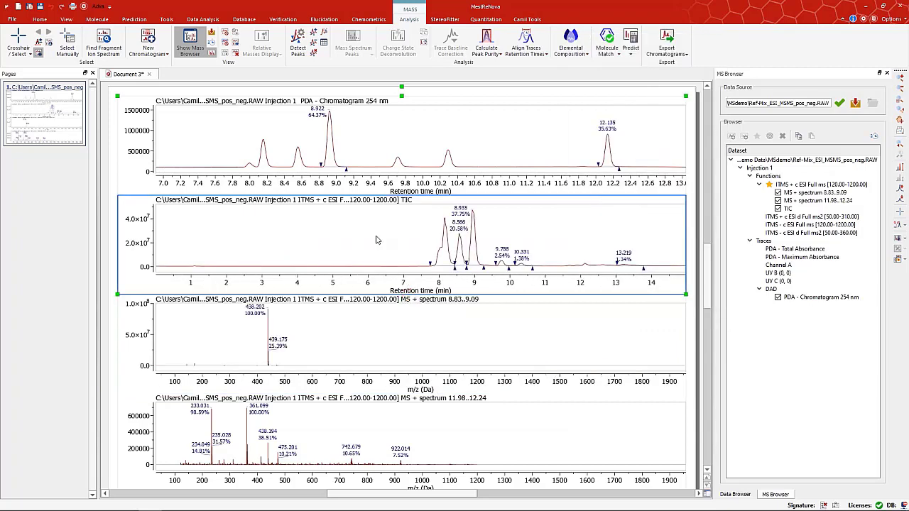
Clear all detected peaks from the positive-mode TIC plot.
right_click(377, 238)
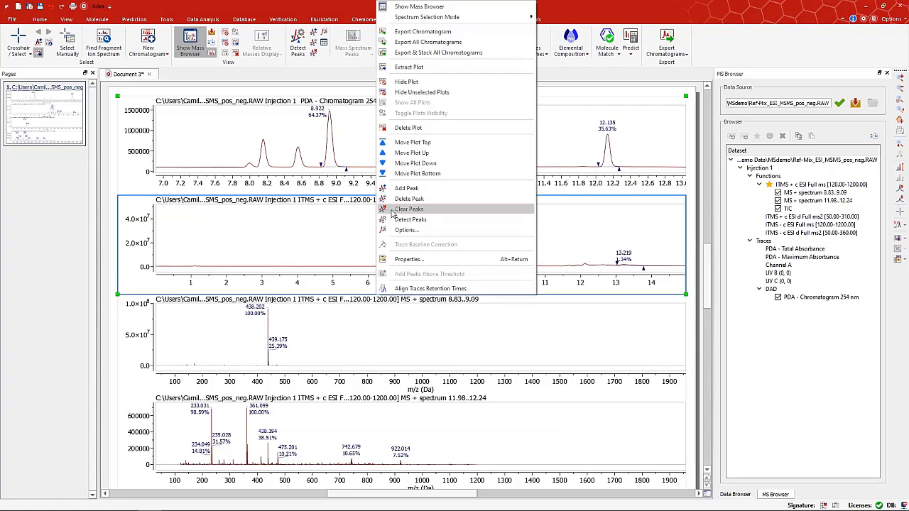
click(393, 210)
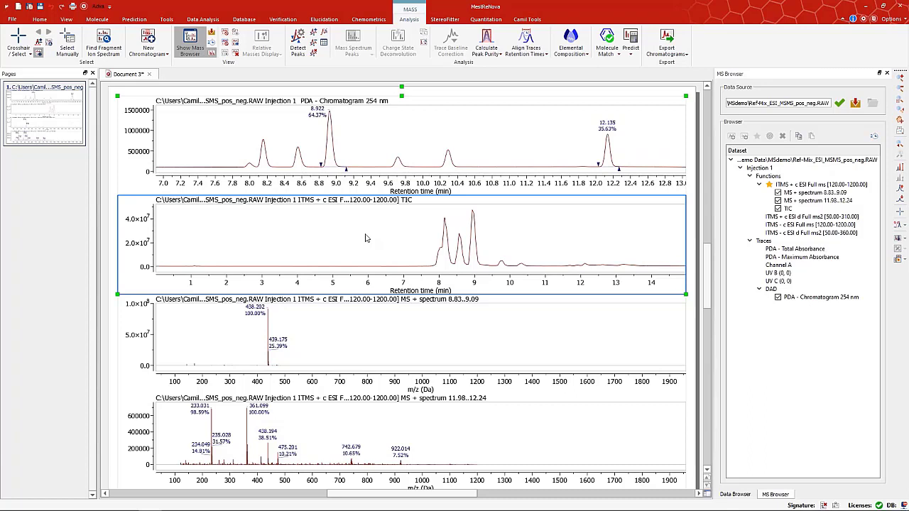
key(f)
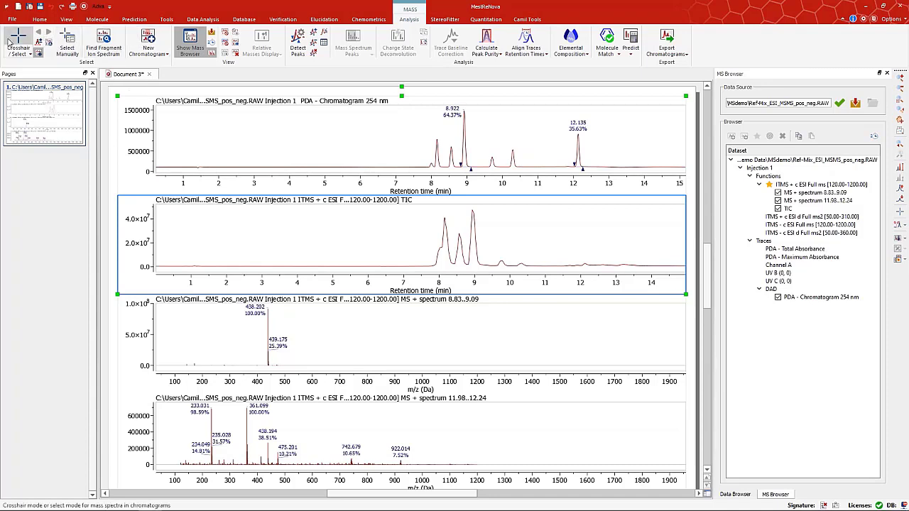
click(162, 53)
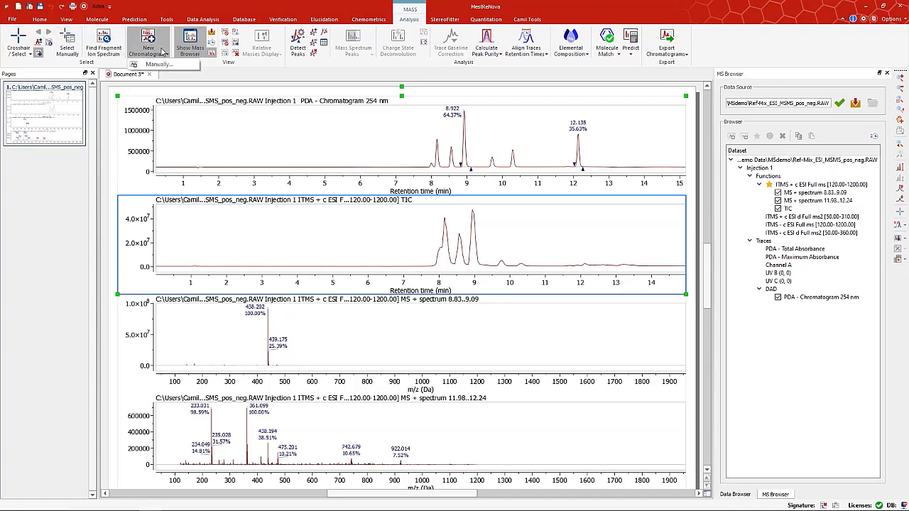
click(159, 65)
drag(457, 235, 591, 214)
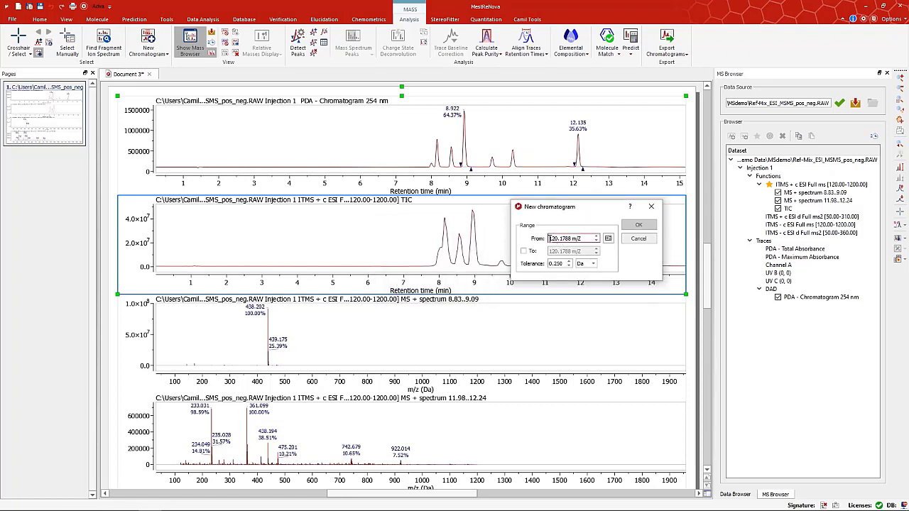
double_click(558, 235)
drag(558, 235, 580, 237)
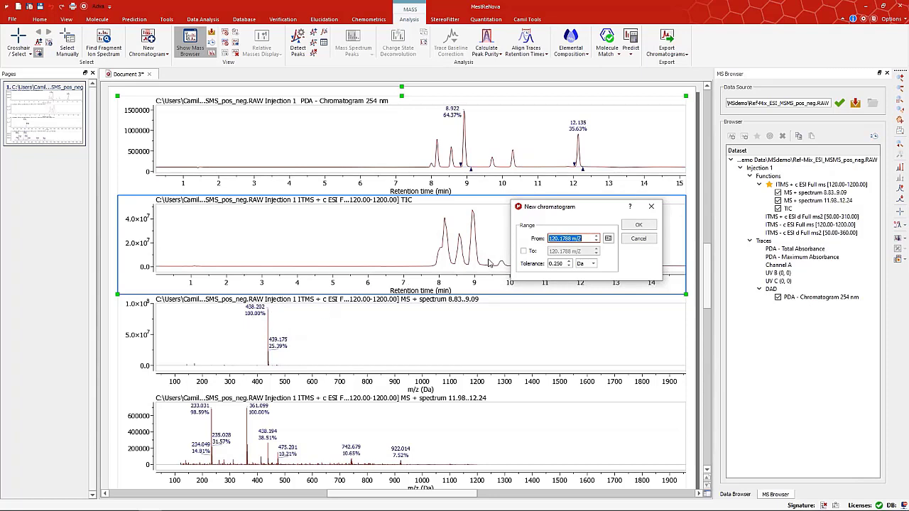
click(655, 239)
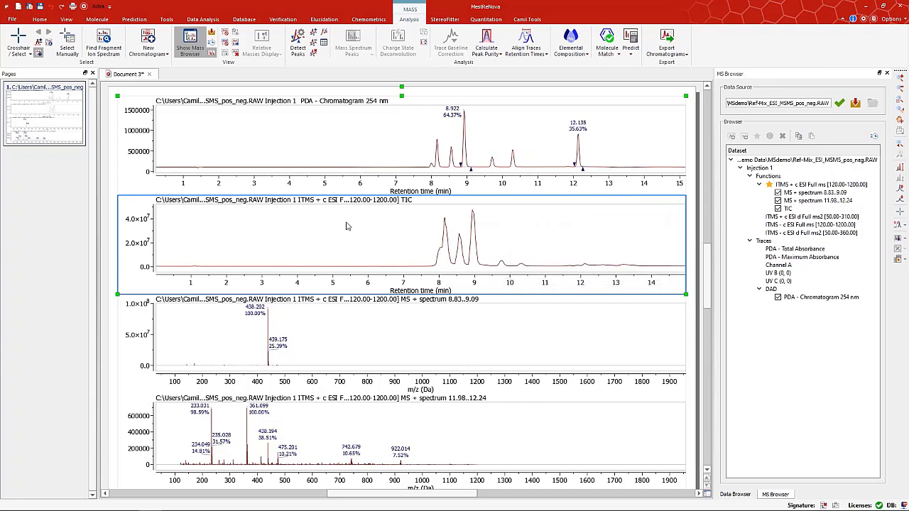
Delete the positive-mode TIC plot from below the PDA 254 nm chromatogram.
right_click(555, 242)
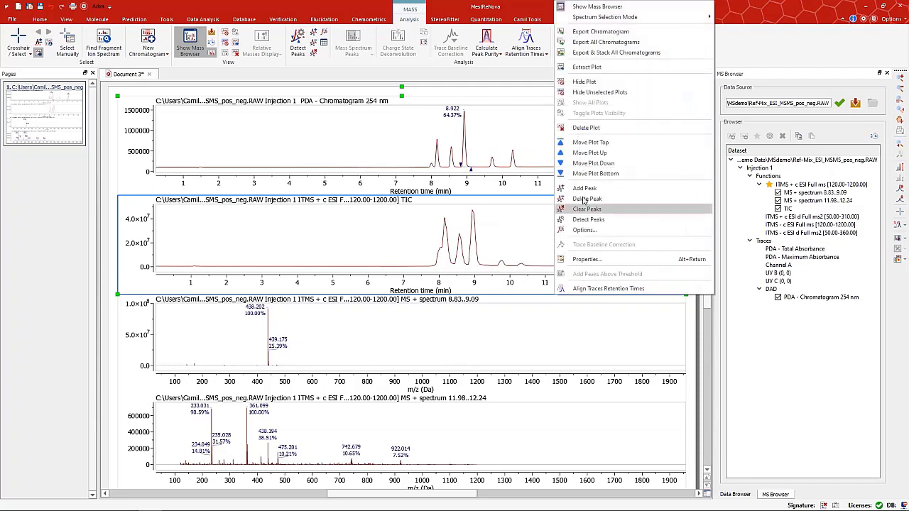
click(598, 131)
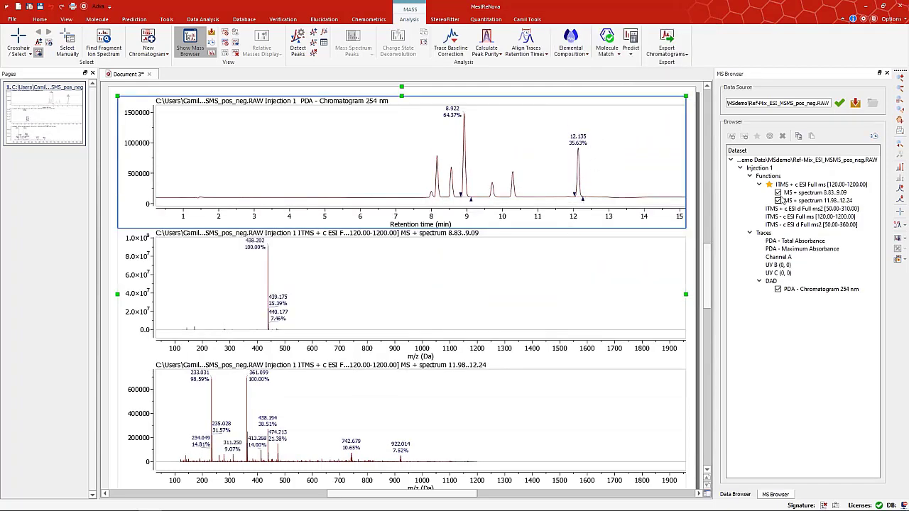
Create another Total Ion Current chromatogram from the positive full ms function [120.00-1200.00] and place it directly under the PDA chromatogram.
double_click(792, 187)
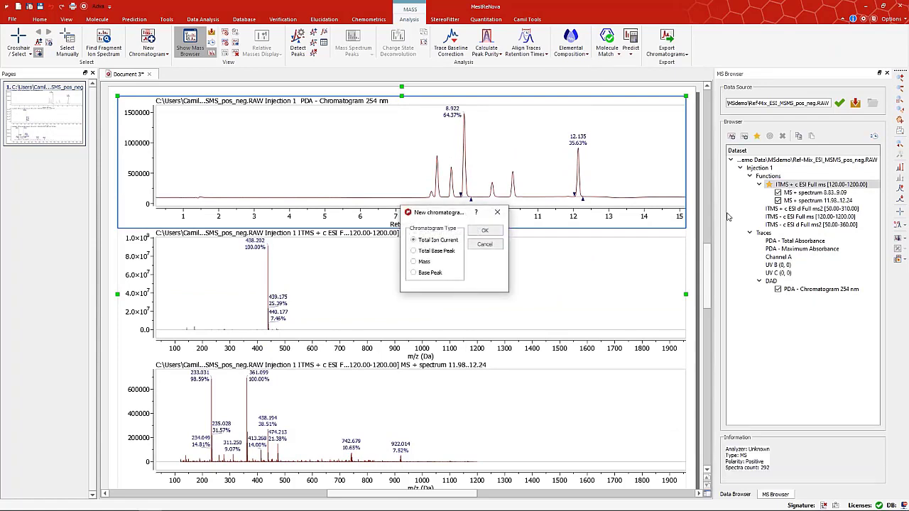
click(478, 232)
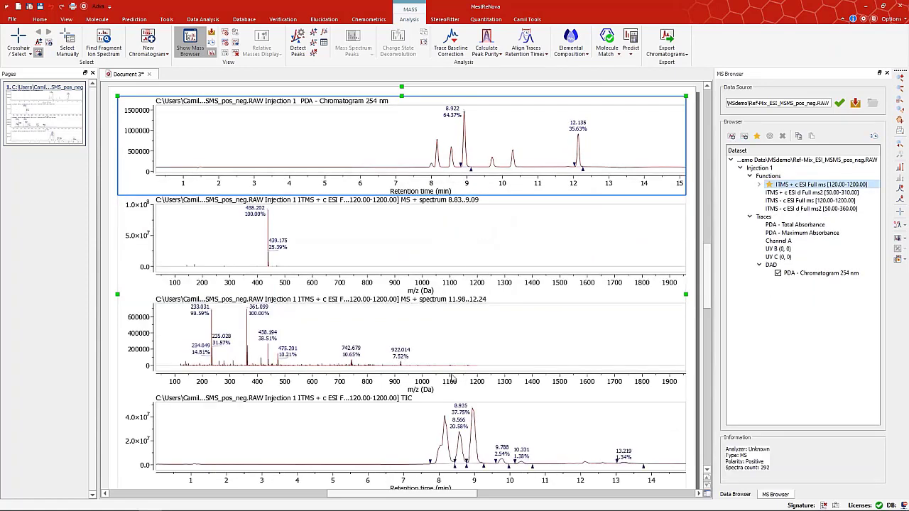
click(503, 445)
right_click(502, 446)
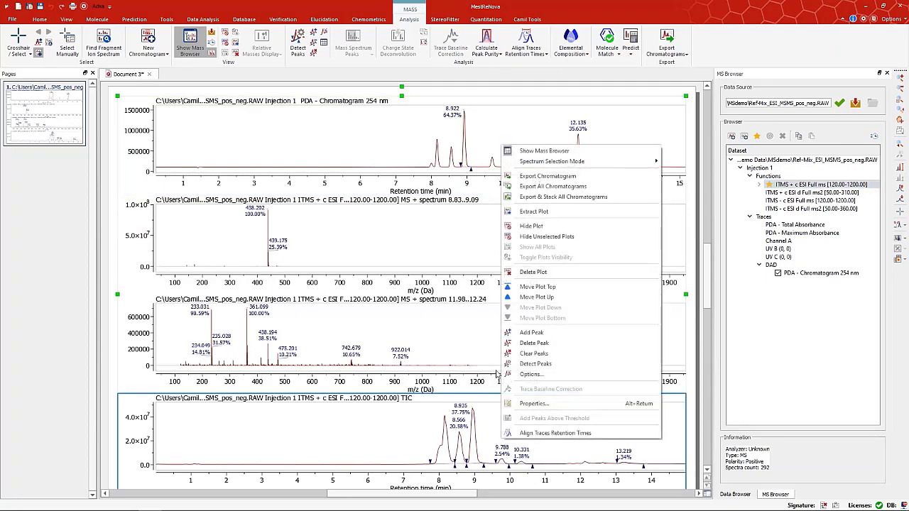
click(510, 287)
right_click(524, 145)
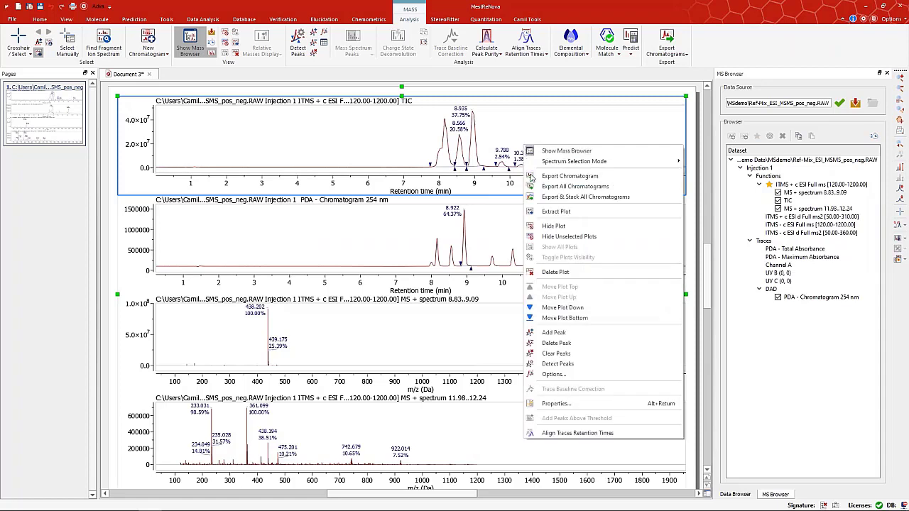
click(547, 307)
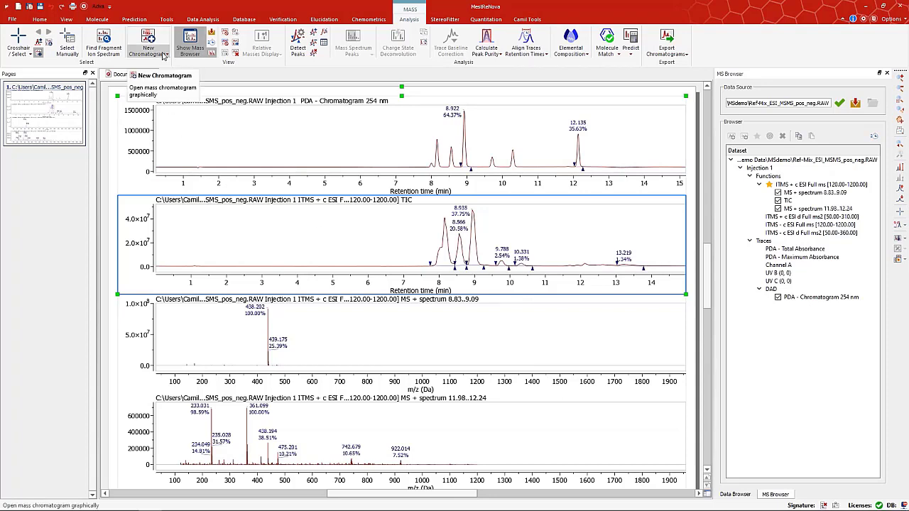
Create a new mass chromatogram from the positive full ms function for m/z 438.20.
click(162, 56)
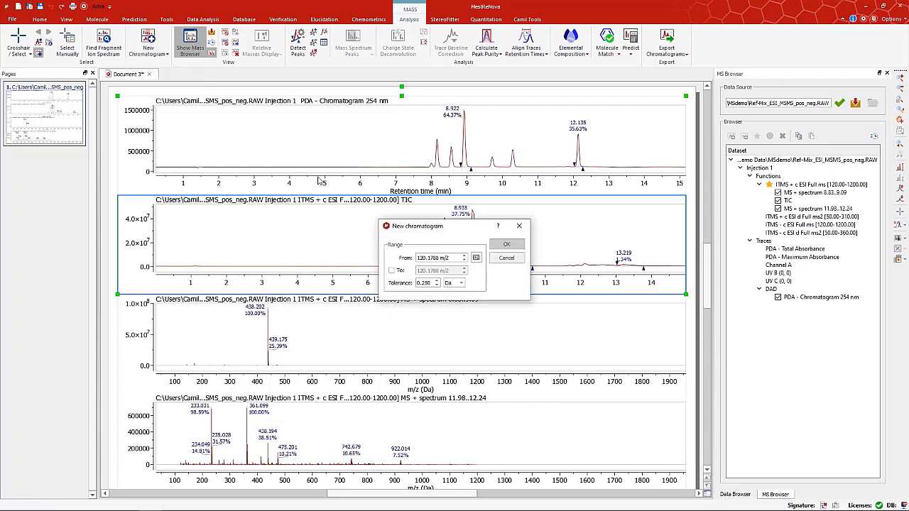
drag(449, 228, 524, 234)
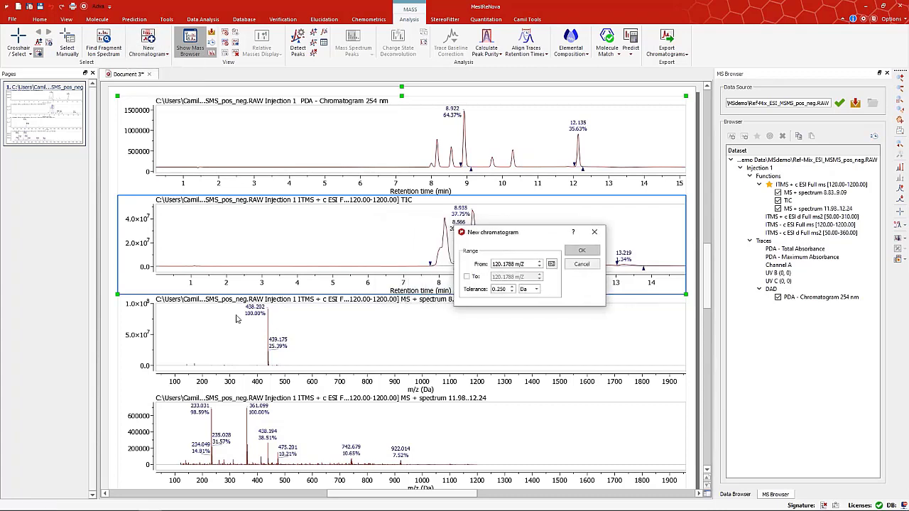
click(493, 264)
drag(493, 264, 541, 254)
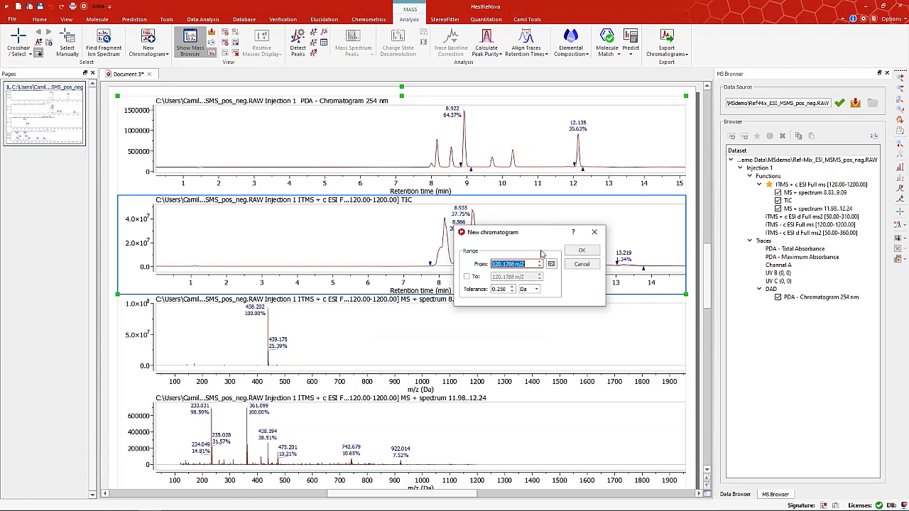
text(438.20)
click(511, 290)
click(580, 253)
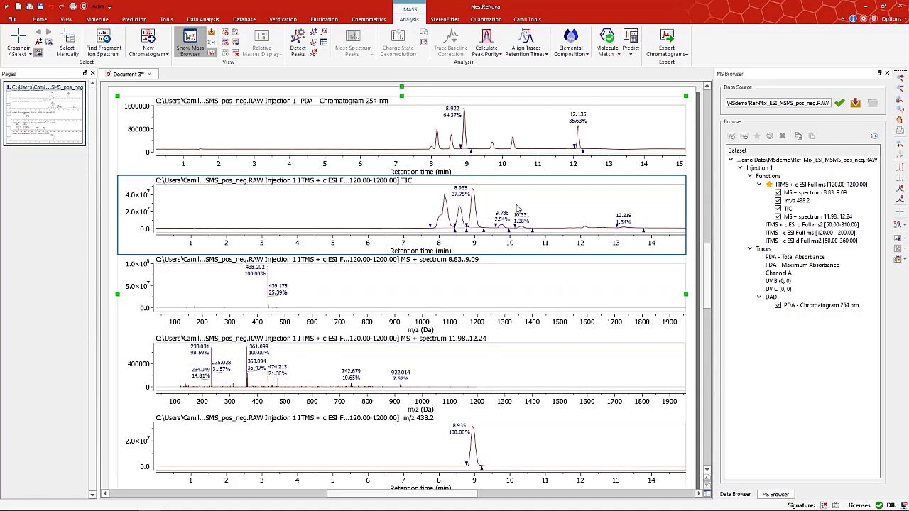
Move the m/z 438.2 chromatogram to the top of the plot stack.
click(526, 443)
right_click(527, 443)
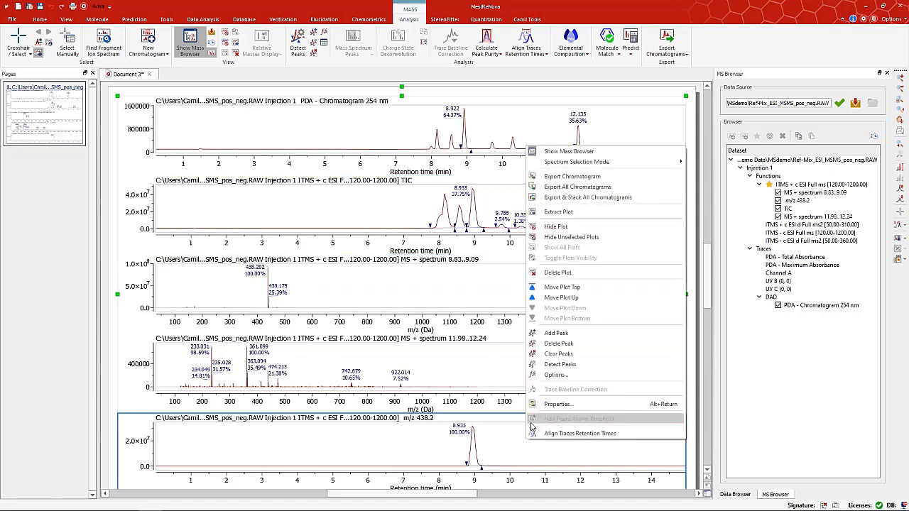
click(557, 288)
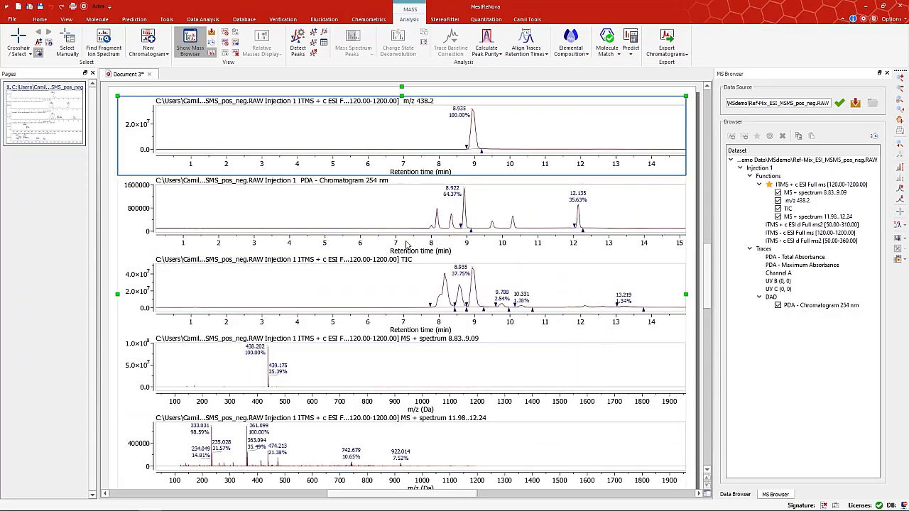
Compare the peak near 8.9 min across the three chromatograms over about 7.5 to 10.7 min and restore the full range.
click(415, 279)
click(481, 135)
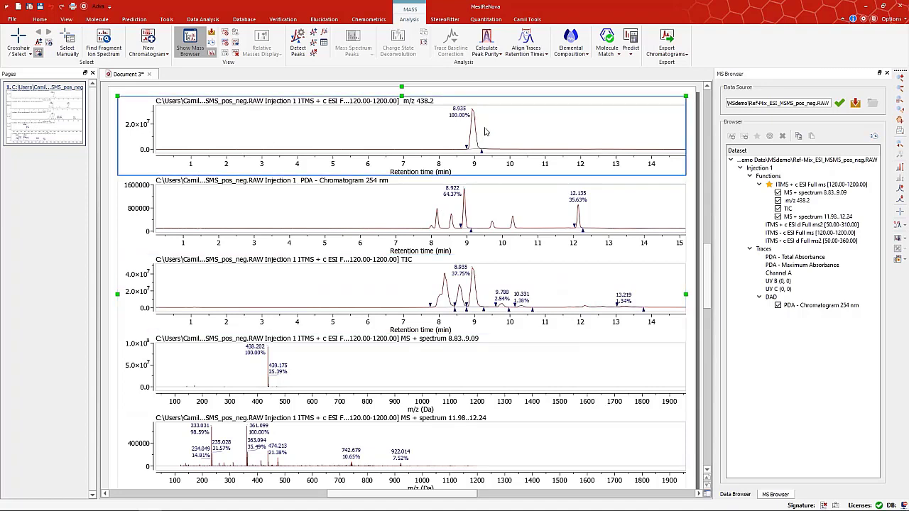
click(459, 208)
click(472, 288)
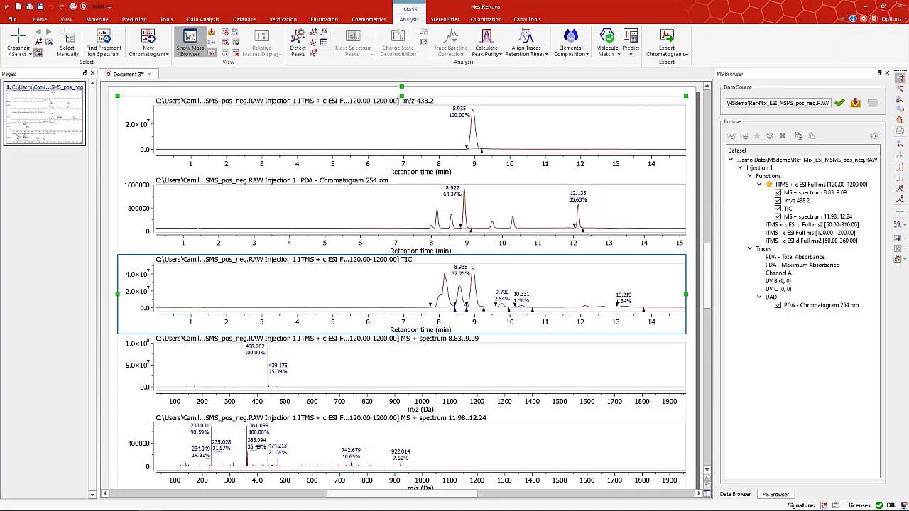
drag(414, 213, 531, 219)
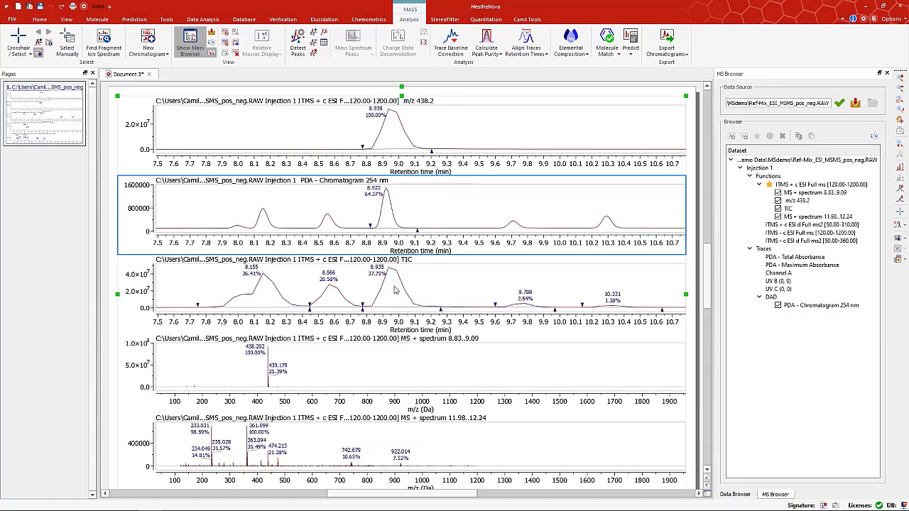
key(f)
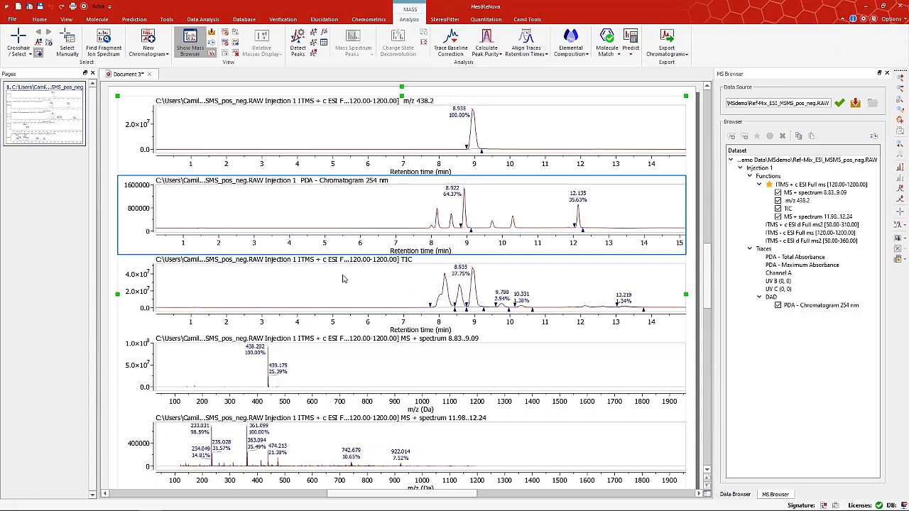
Delete the m/z 438.2 chromatogram and the positive-mode TIC plot from the page.
click(390, 128)
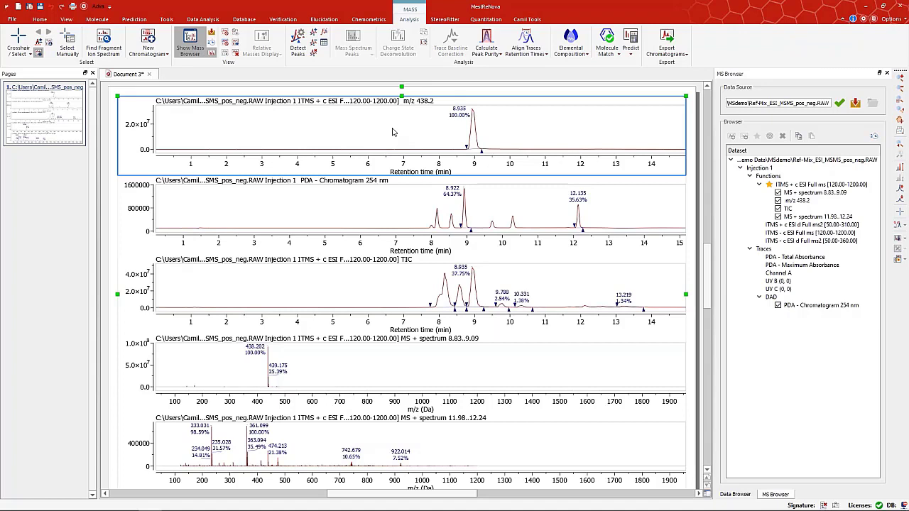
right_click(392, 132)
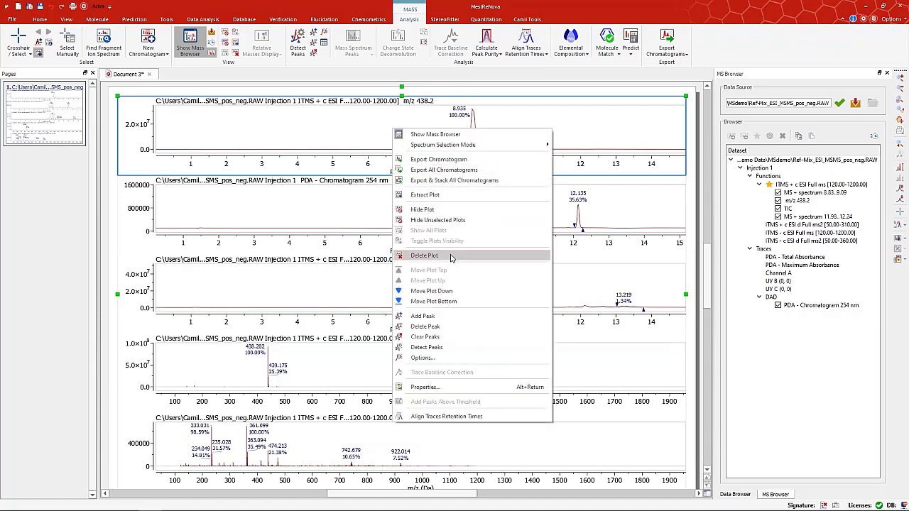
click(424, 255)
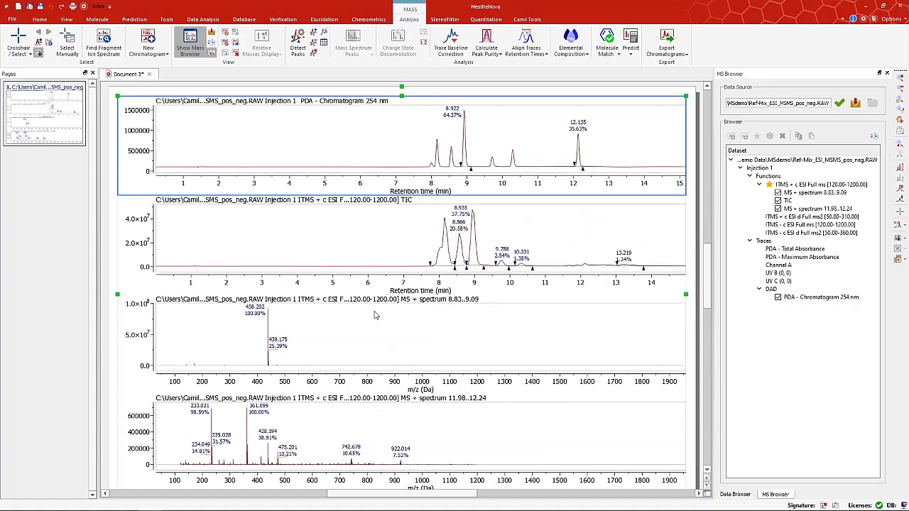
click(381, 245)
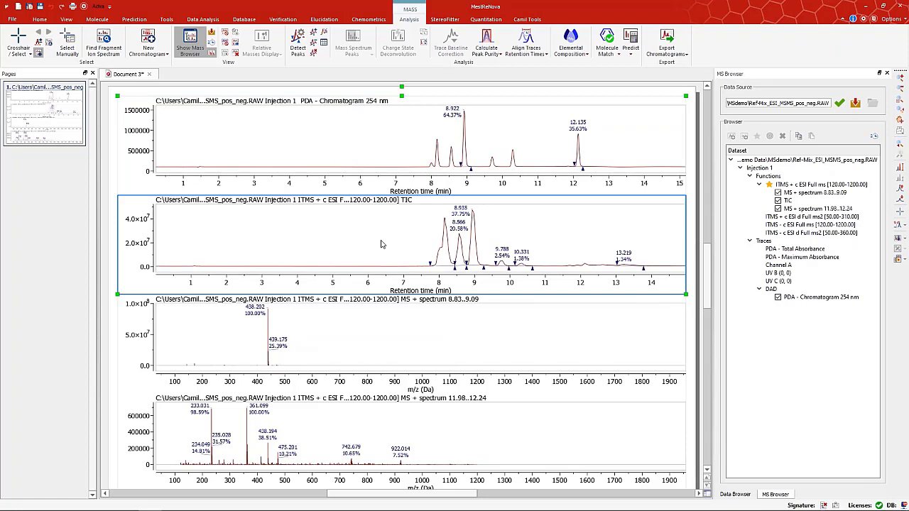
right_click(380, 244)
click(423, 135)
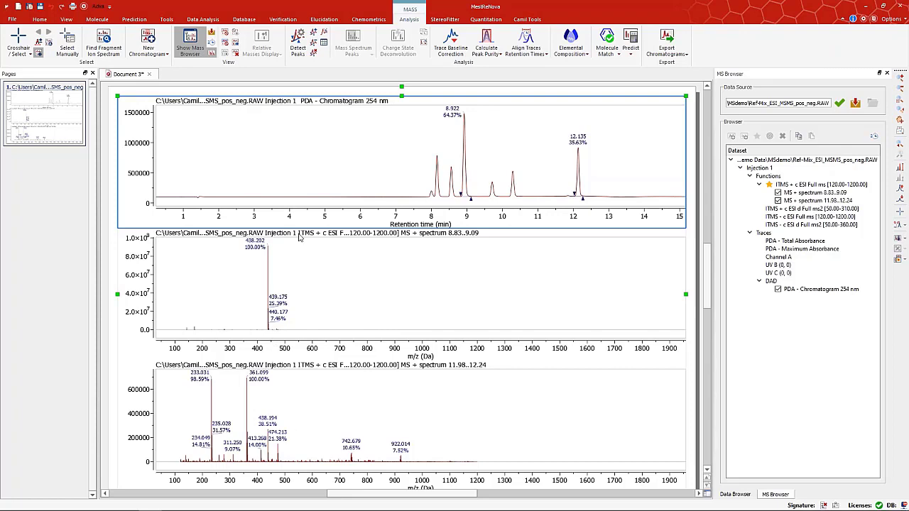
Extract the PDA 254 nm chromatogram onto its own page, compare it with the first page and return to it.
right_click(321, 147)
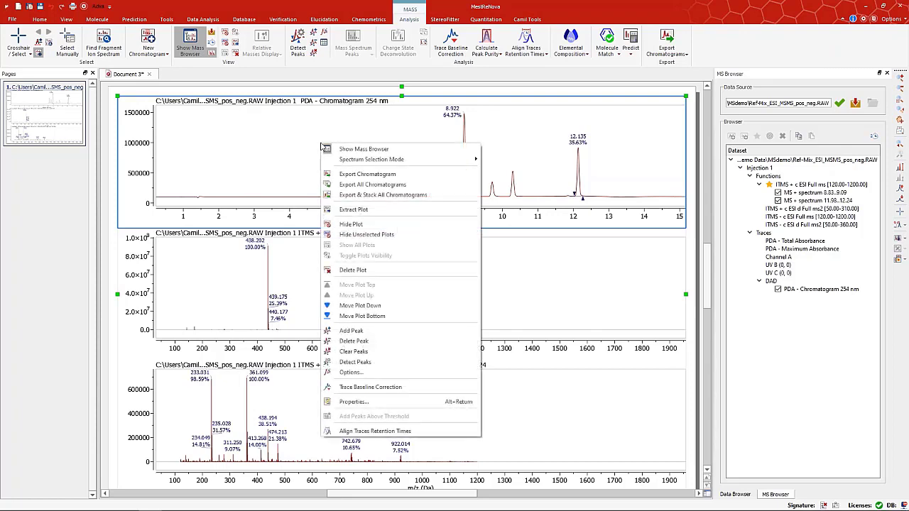
click(351, 211)
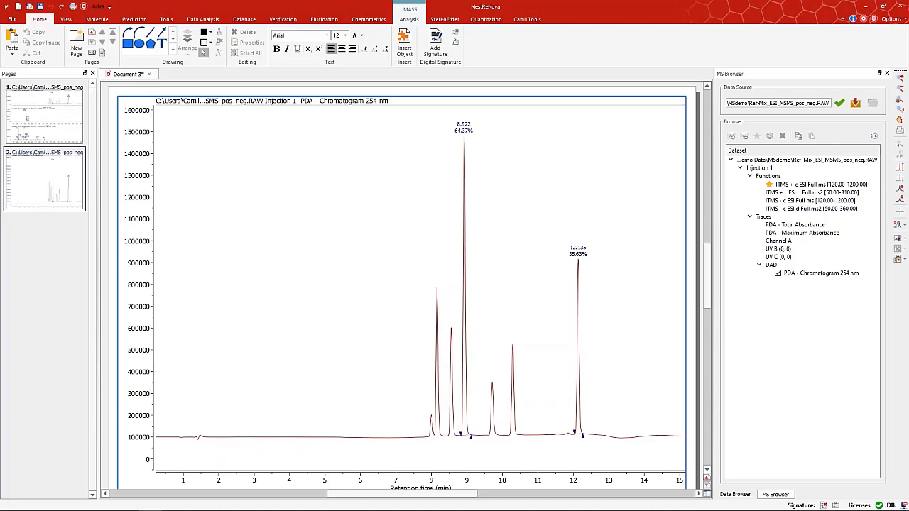
click(27, 105)
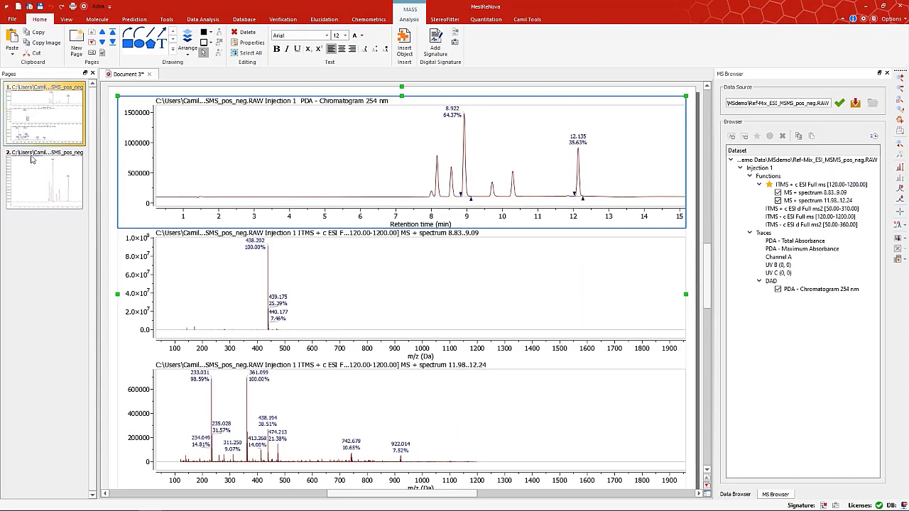
click(41, 192)
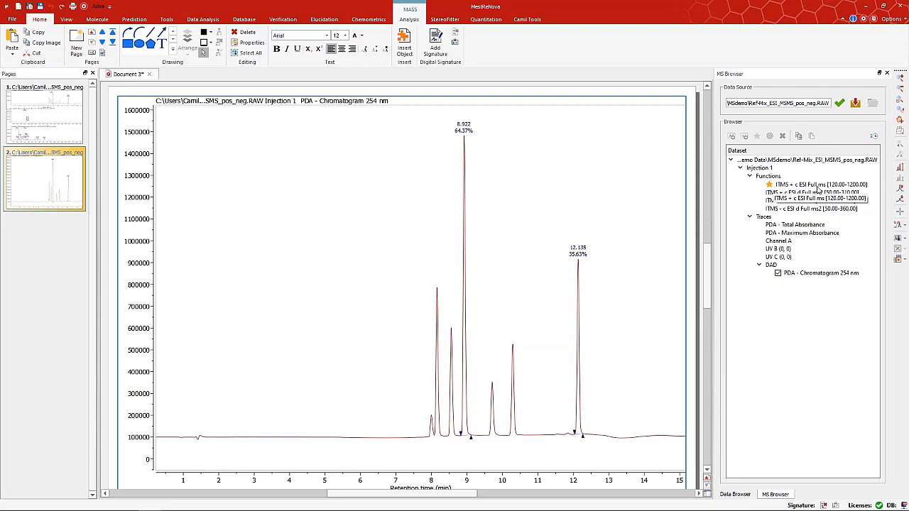
Set the negative function ITMS - c ESI Full ms [120.00-1200.00] as the active one for the extracted PDA page.
click(816, 186)
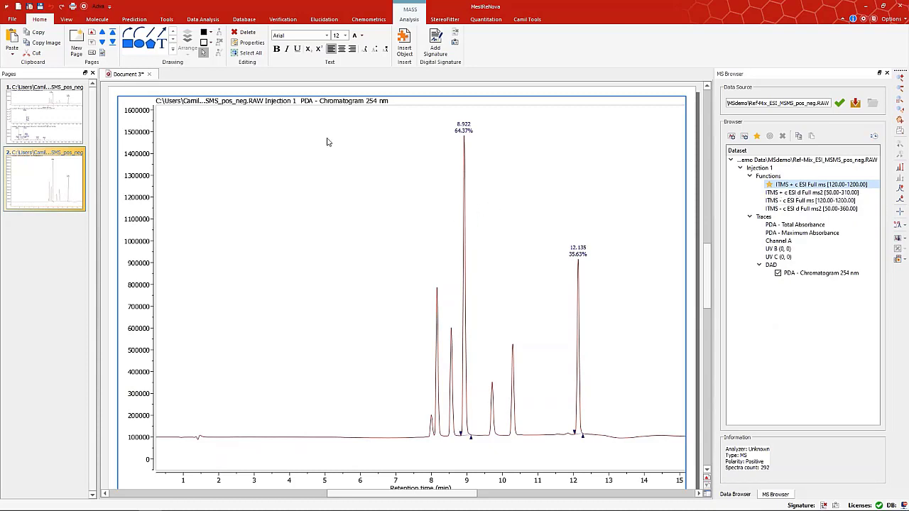
click(408, 19)
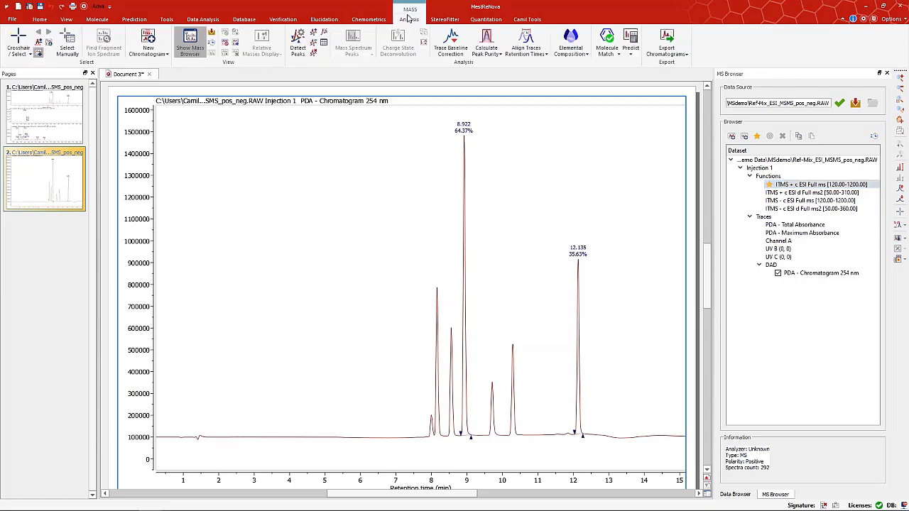
click(64, 92)
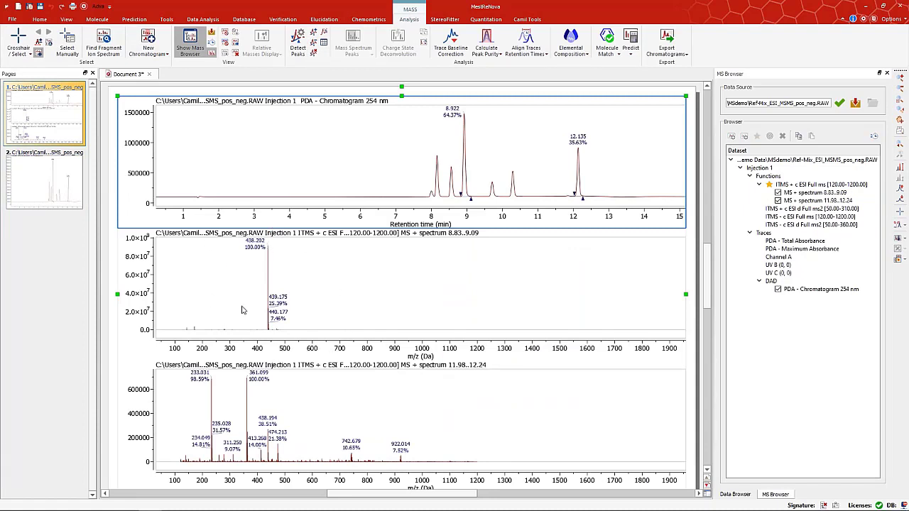
click(74, 174)
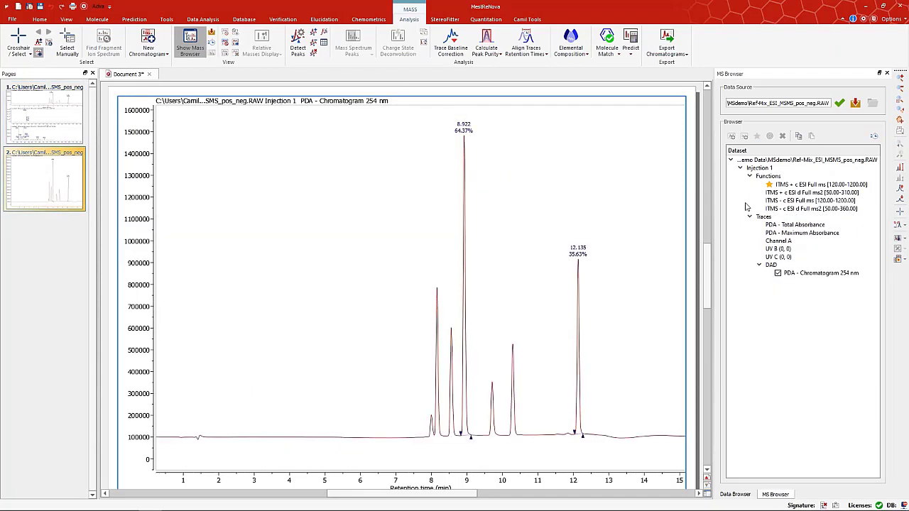
click(790, 201)
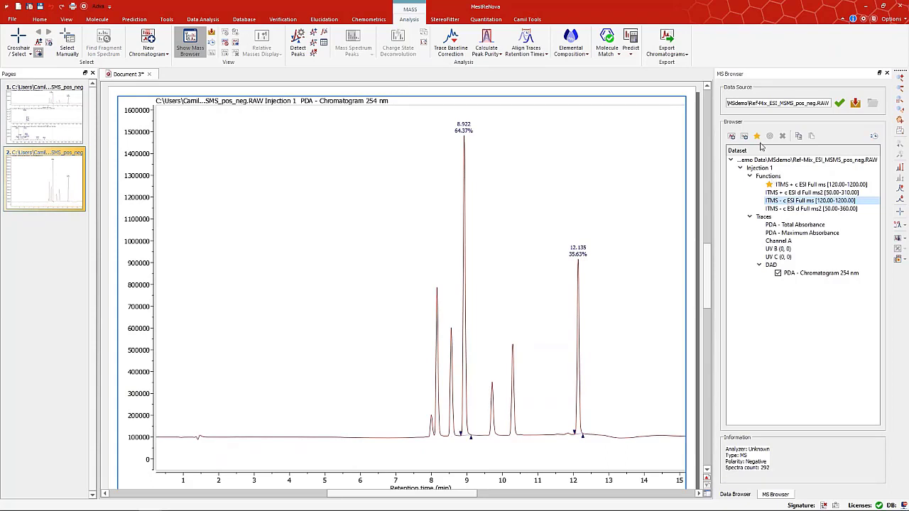
click(758, 138)
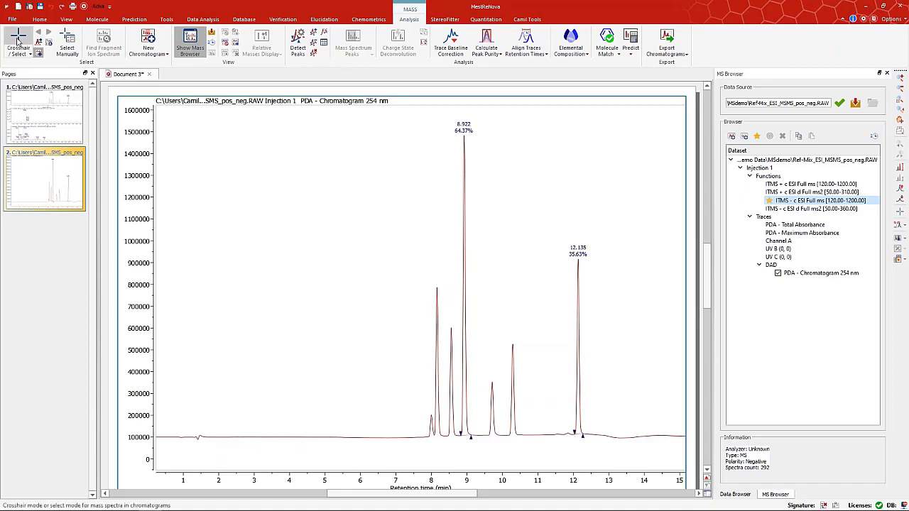
Extract co-added negative-mode MS spectra across the PDA peaks at 8.92 min (about 8.81 to 9.12) and 12.13 min (about 11.90 to 12.39), appending the second.
click(19, 39)
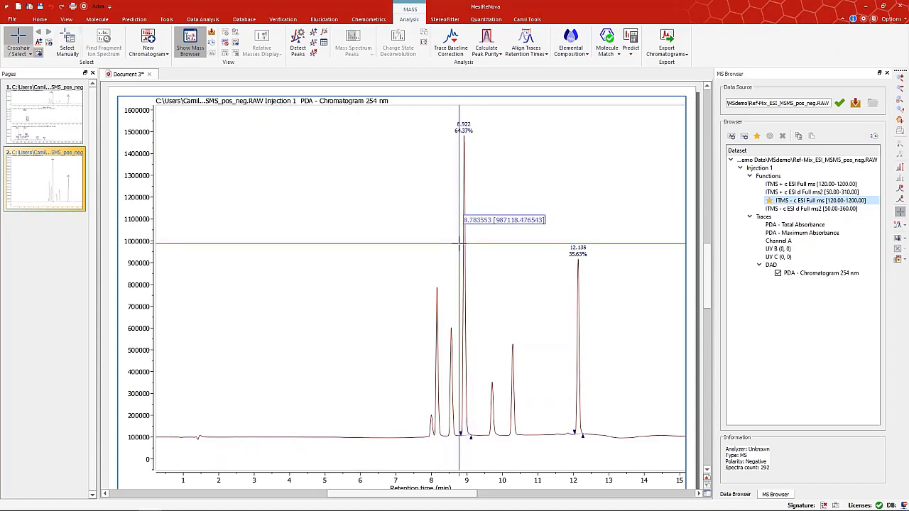
drag(459, 244, 471, 244)
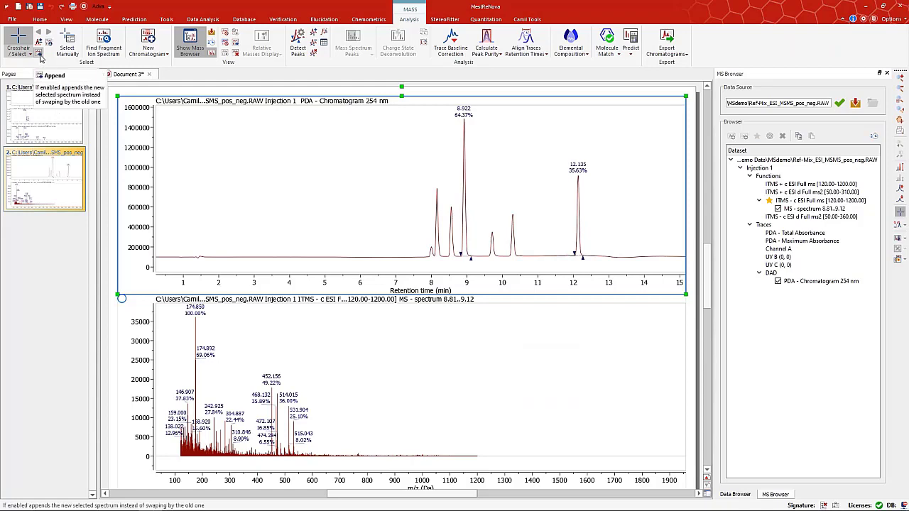
click(40, 57)
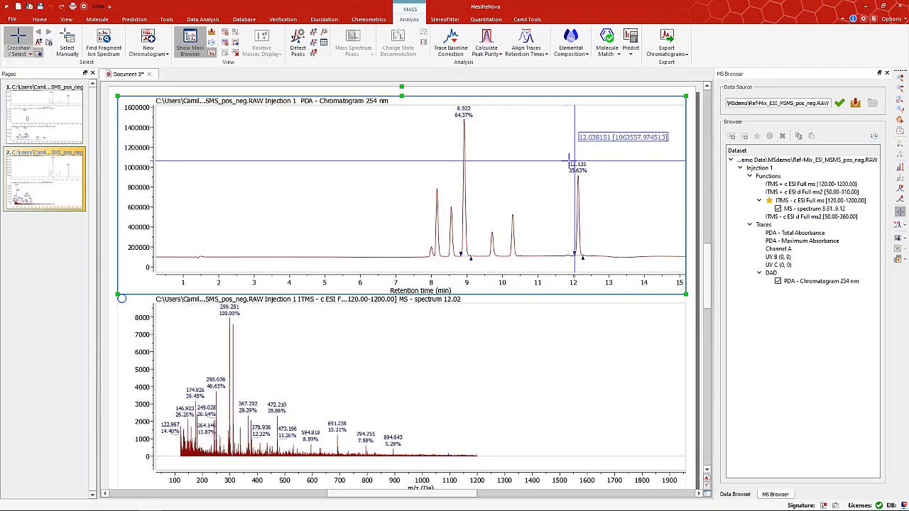
drag(570, 159, 587, 159)
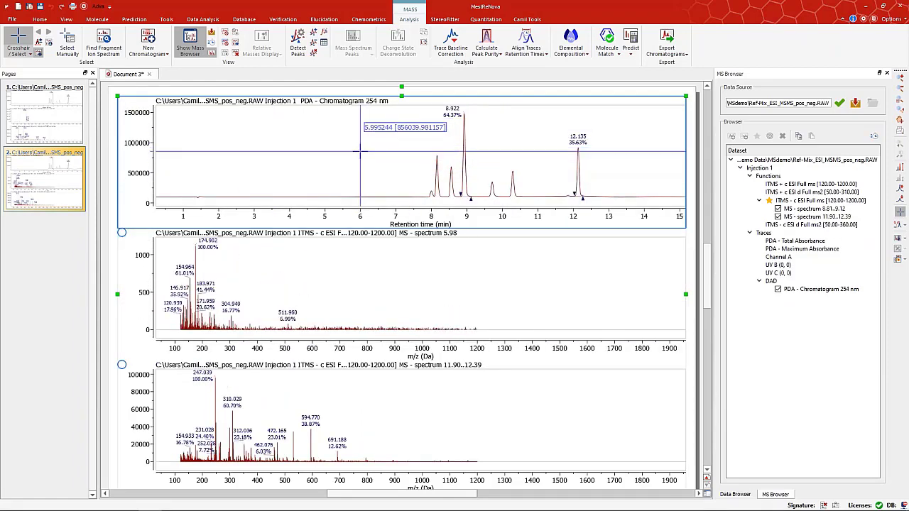
key(Escape)
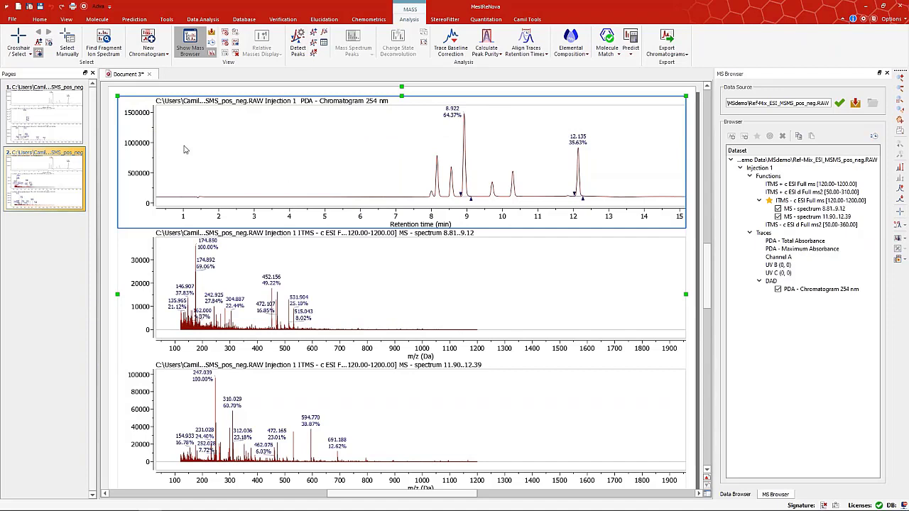
Compare the positive-mode spectra page with the negative-mode spectra page, and finish on the positive-mode page.
click(71, 128)
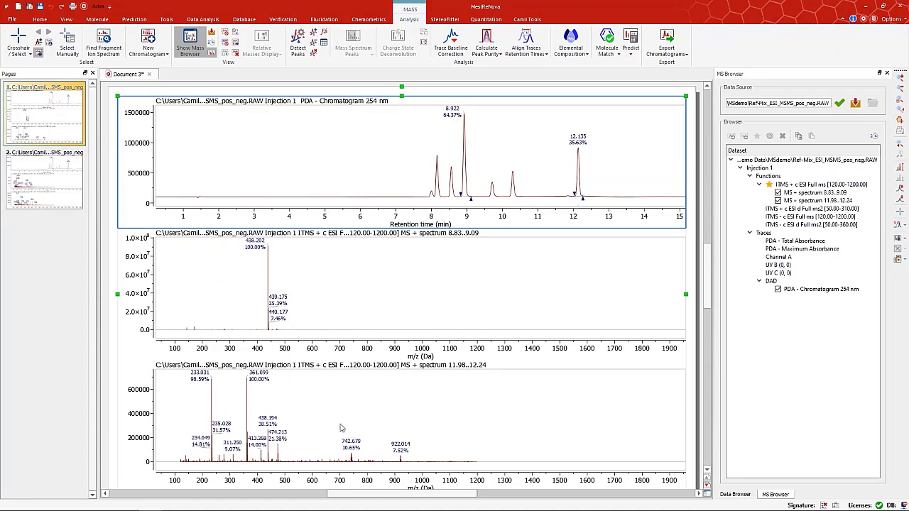
click(60, 191)
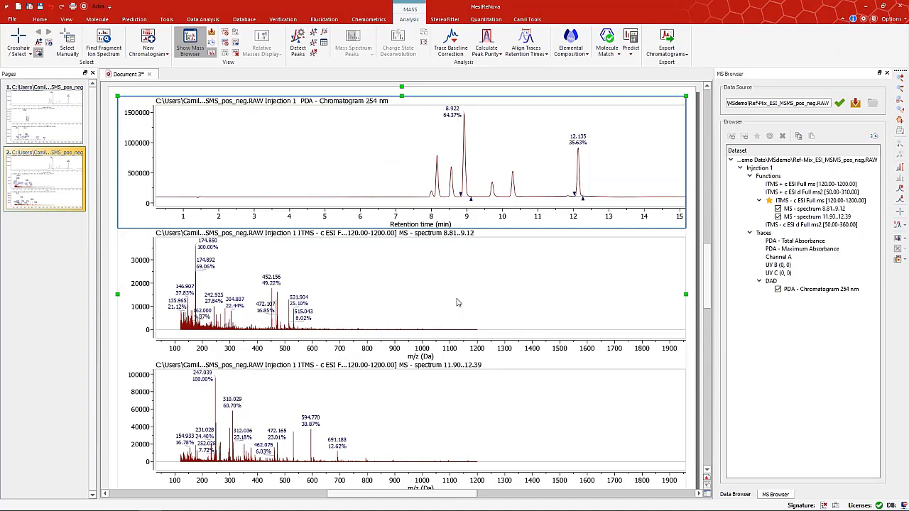
click(60, 137)
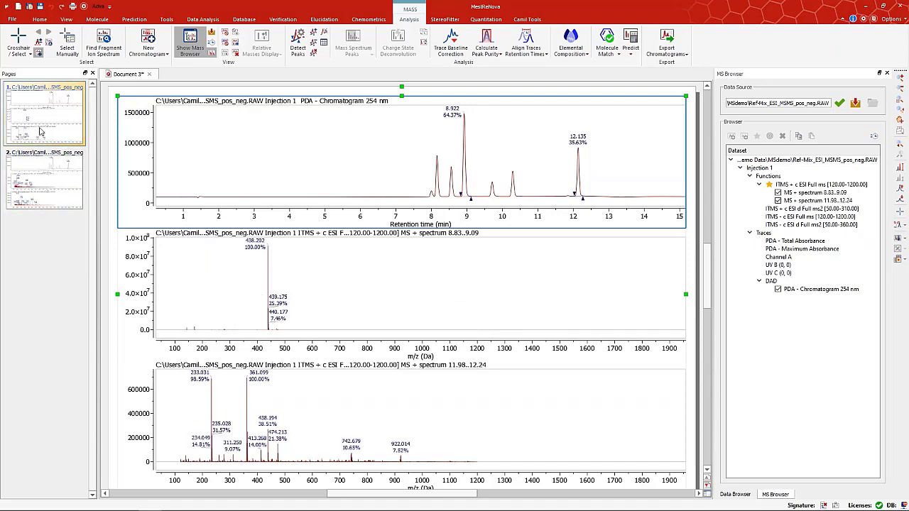
click(74, 186)
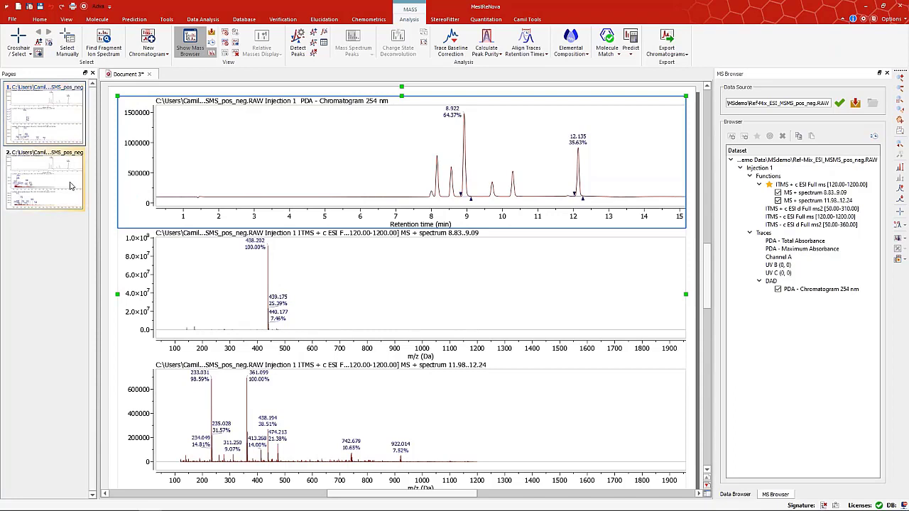
click(65, 134)
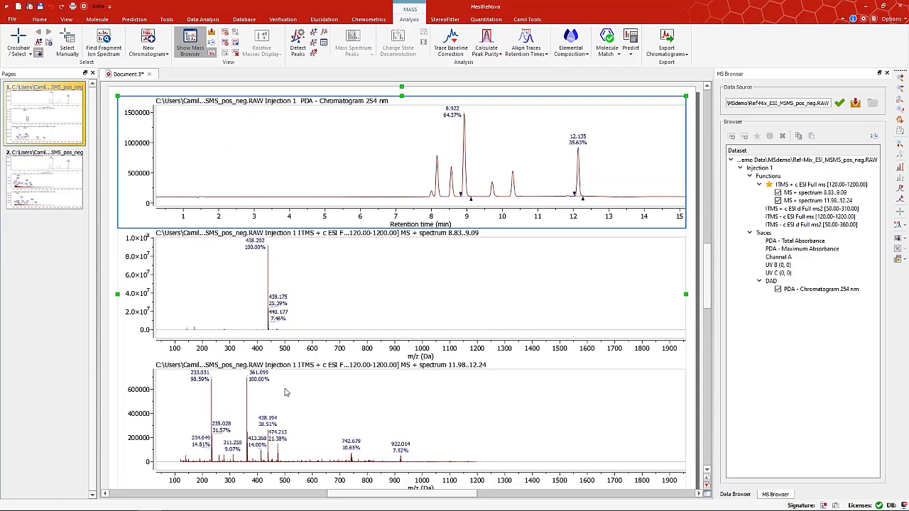
Set m/z 361.099 as the relative mass reference for the positive spectrum at 11.98 to 12.24 min and inspect the relative labels.
click(321, 411)
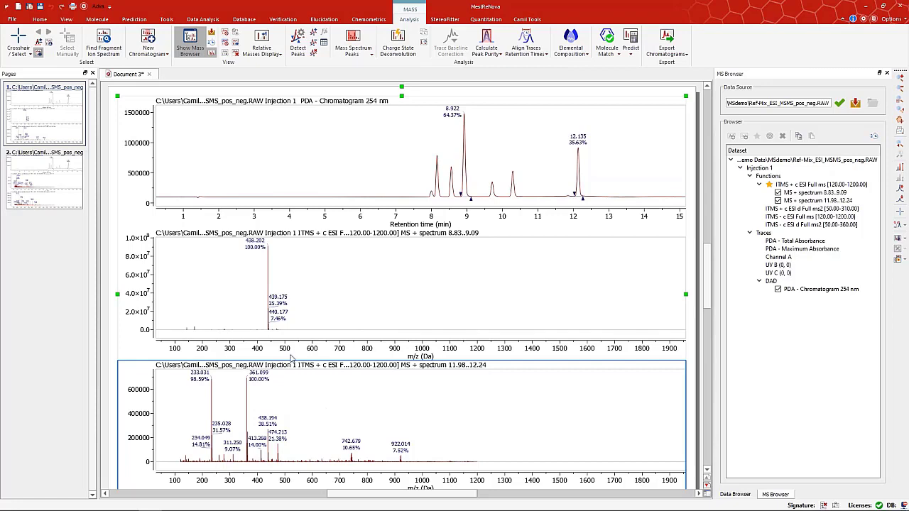
click(262, 49)
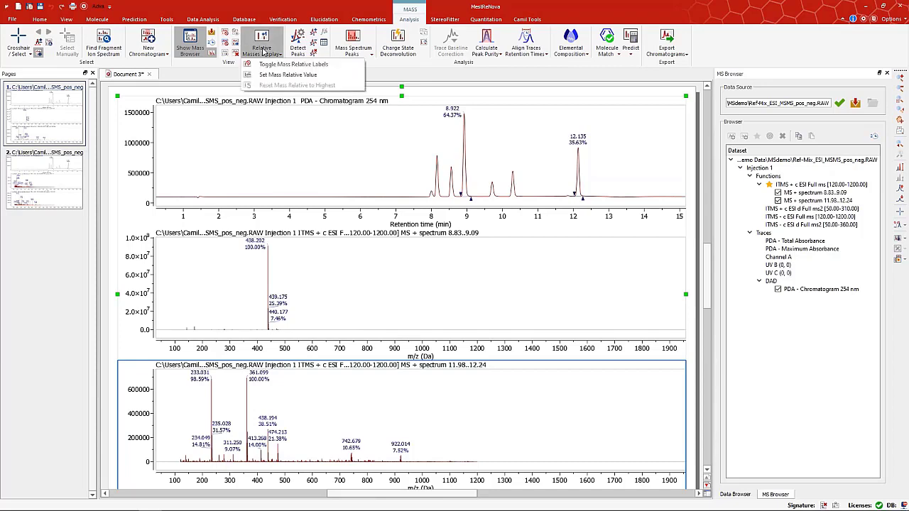
click(267, 75)
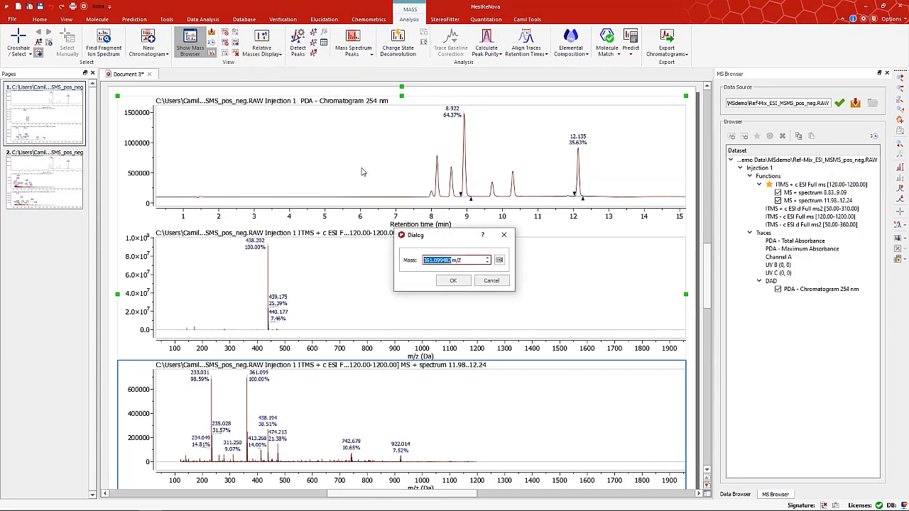
drag(439, 237, 453, 265)
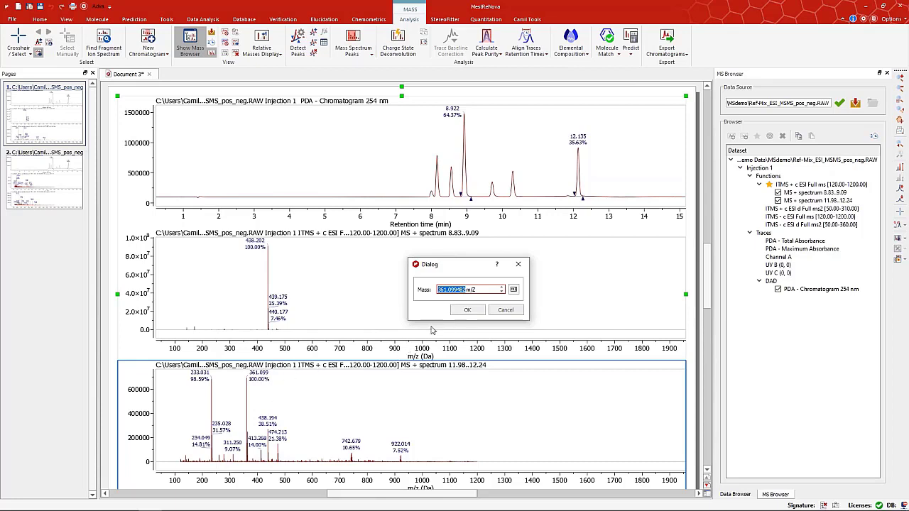
click(467, 309)
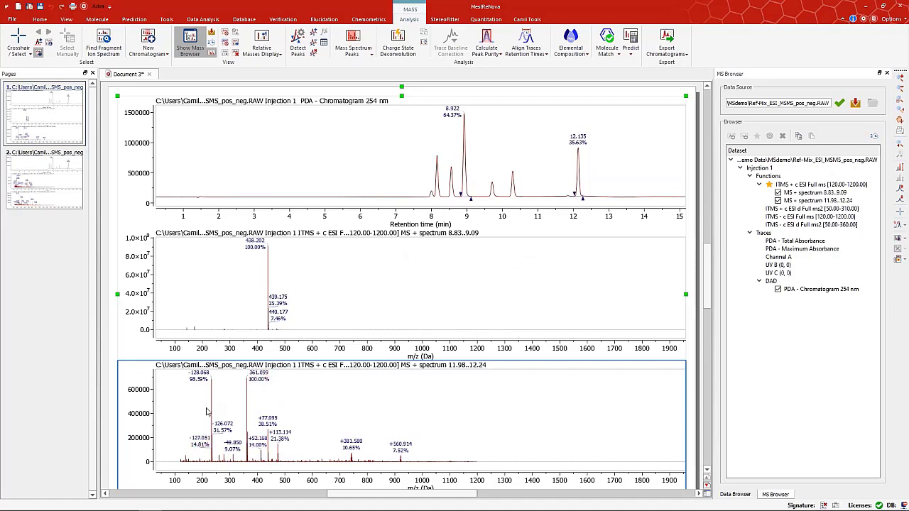
drag(190, 413, 316, 421)
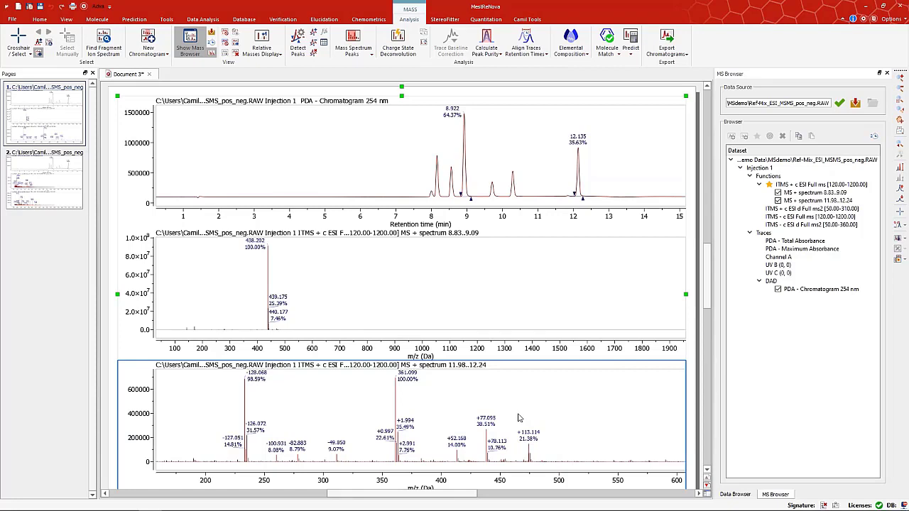
key(f)
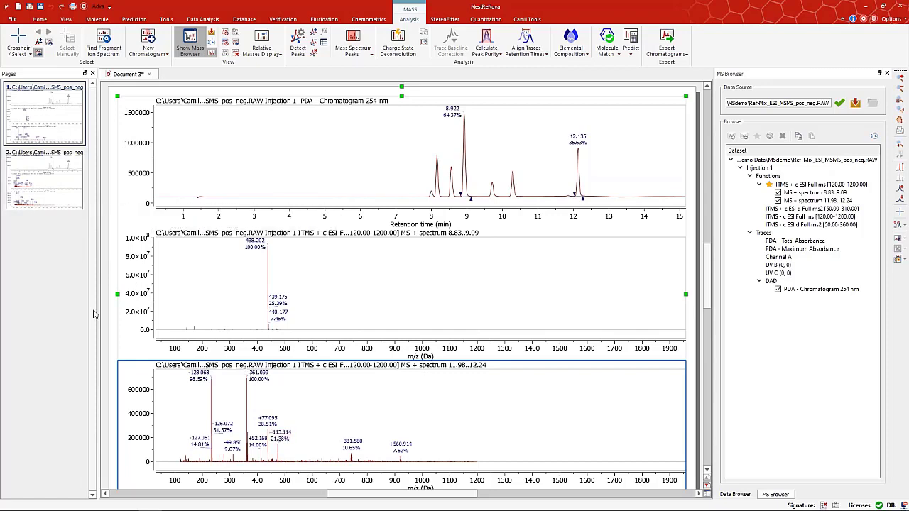
On the positive-mode page, show the mass peaks table docked above the MS browser and make it taller.
click(44, 130)
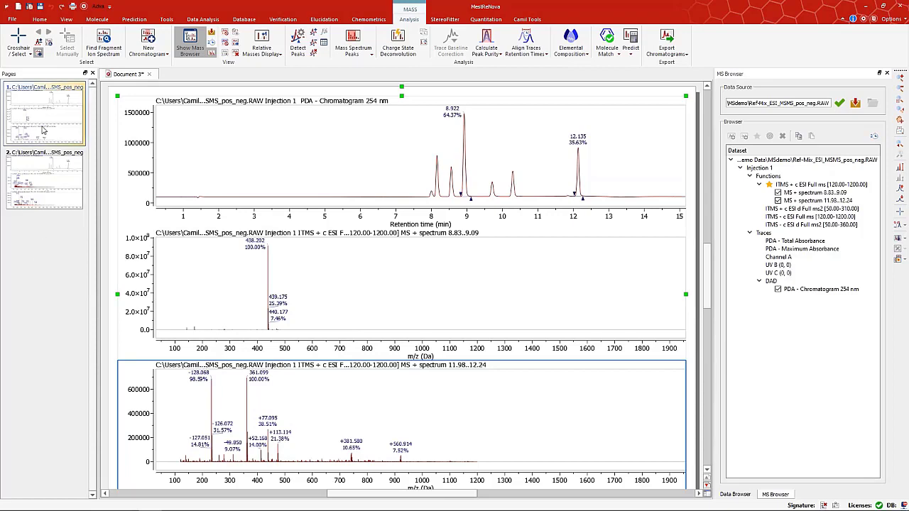
click(44, 191)
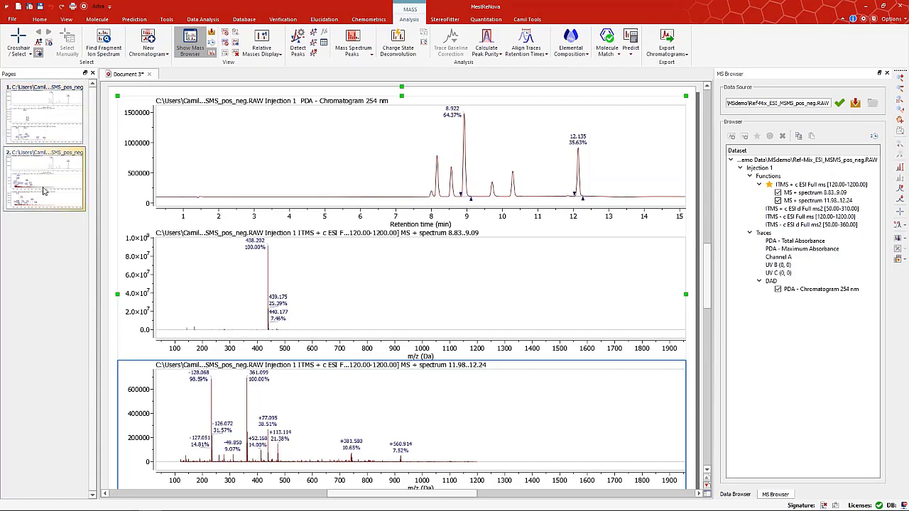
click(48, 131)
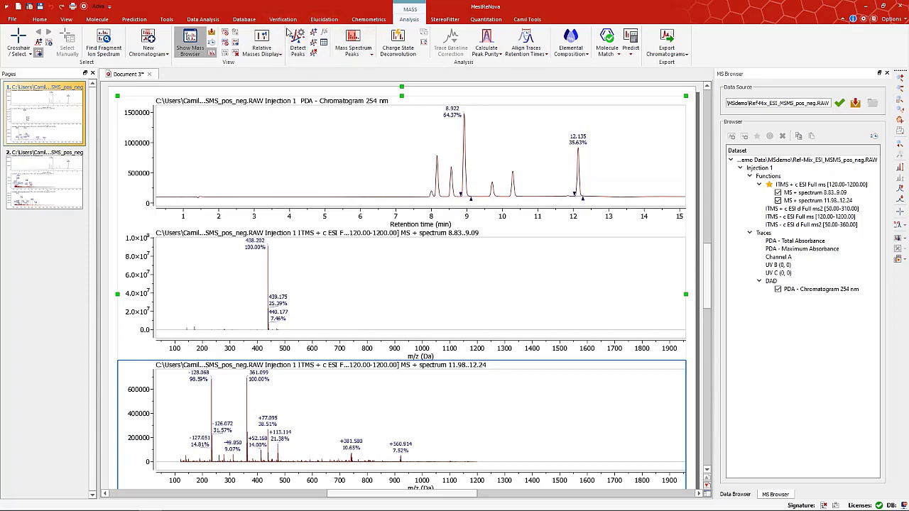
click(324, 44)
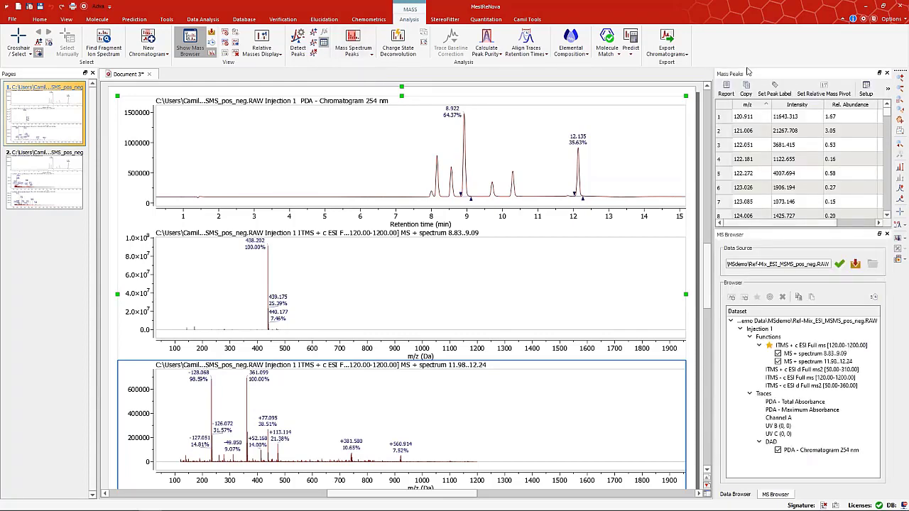
drag(797, 76, 79, 174)
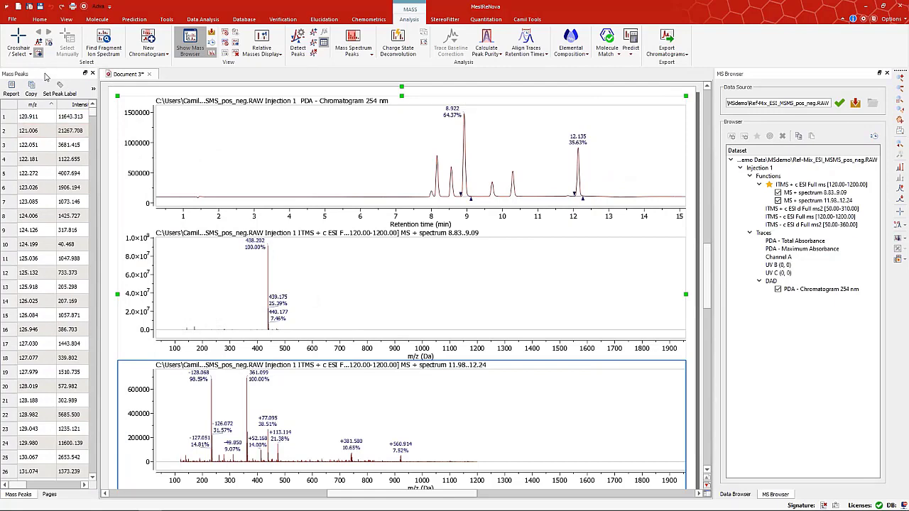
drag(46, 76, 723, 112)
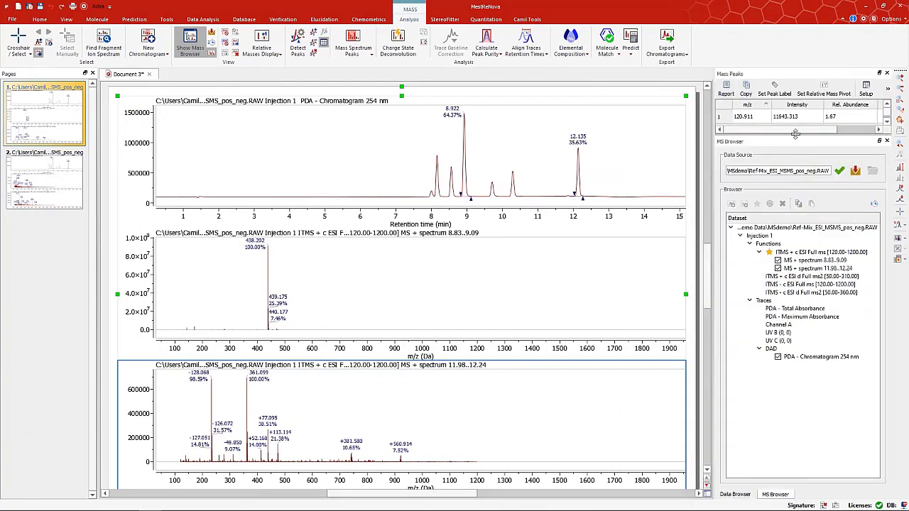
drag(795, 134, 806, 248)
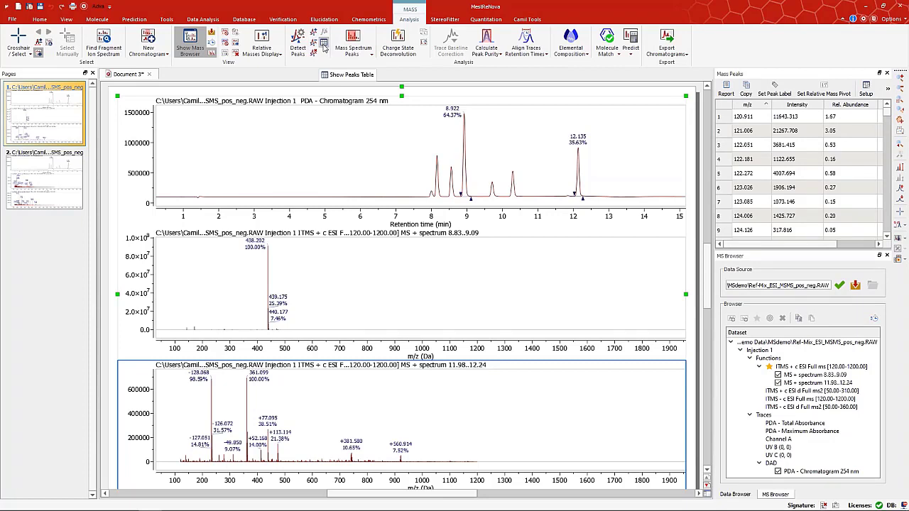
Examine the table entries for the two integrated peaks of the PDA 254 nm chromatogram.
click(319, 152)
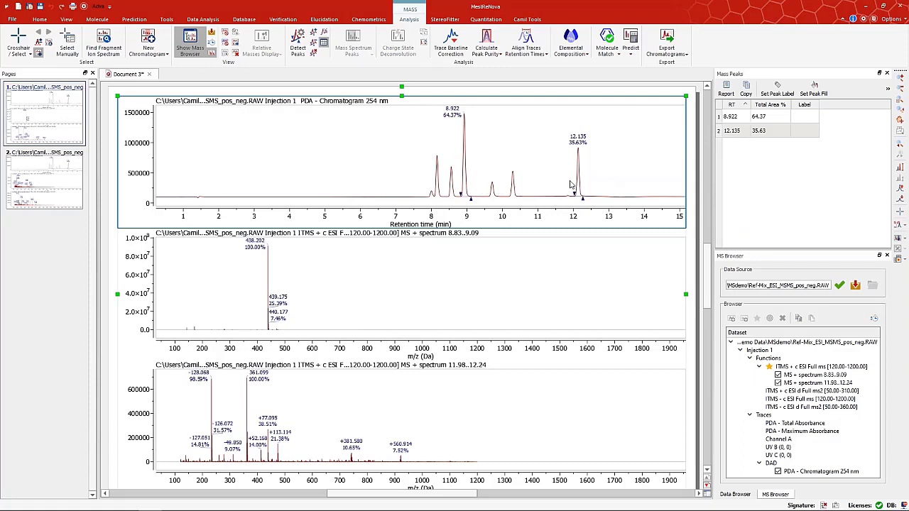
click(773, 122)
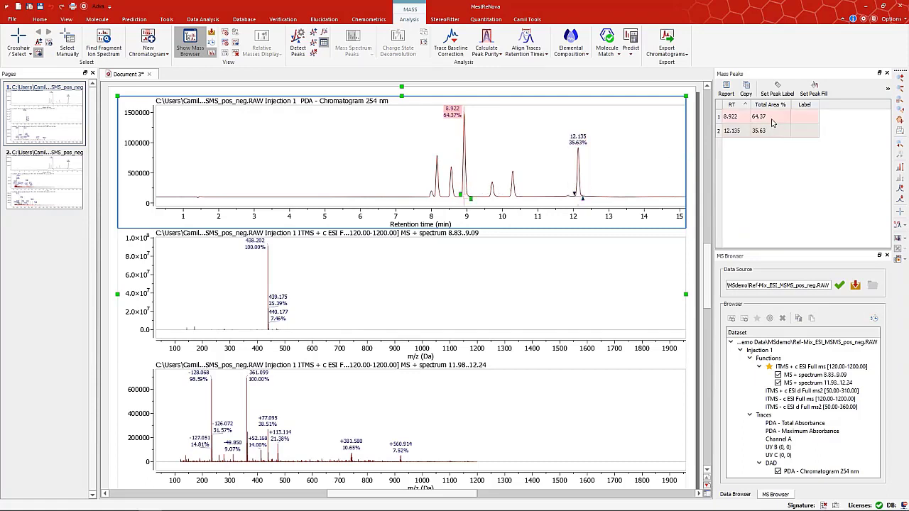
click(773, 132)
click(736, 118)
click(728, 133)
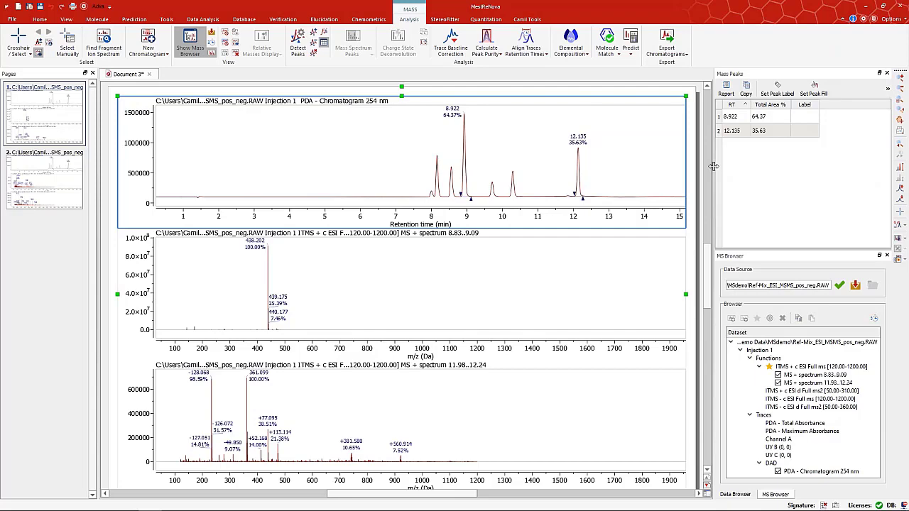
Widen the peaks table and review the columns available in its customization settings, keeping the current selection.
drag(712, 168, 634, 167)
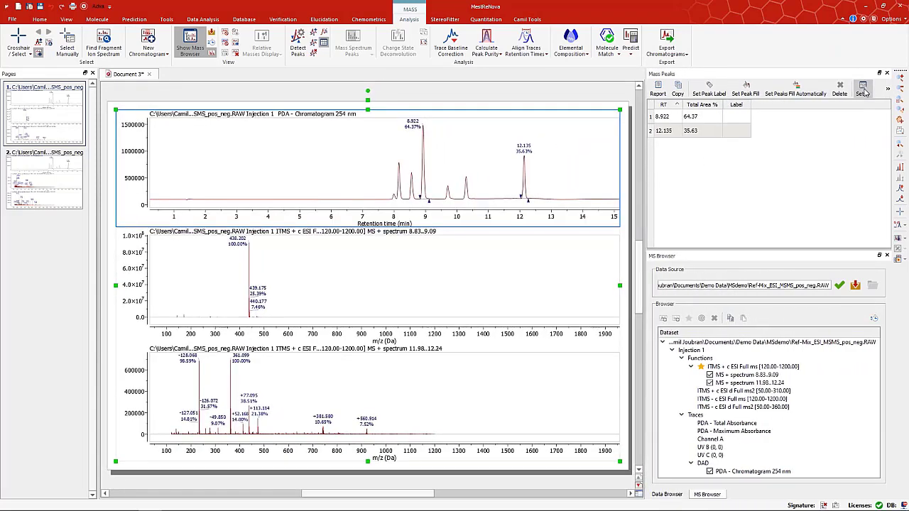
click(865, 92)
drag(515, 174, 519, 125)
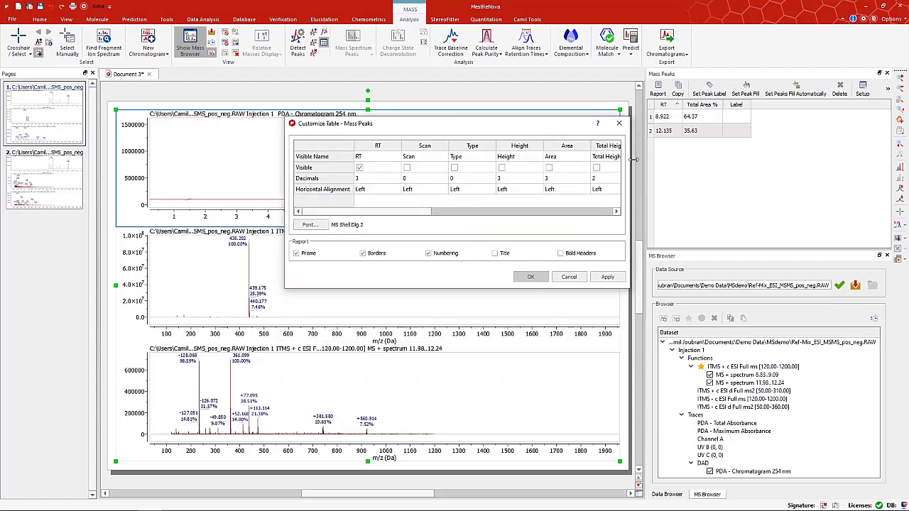
drag(633, 159, 829, 156)
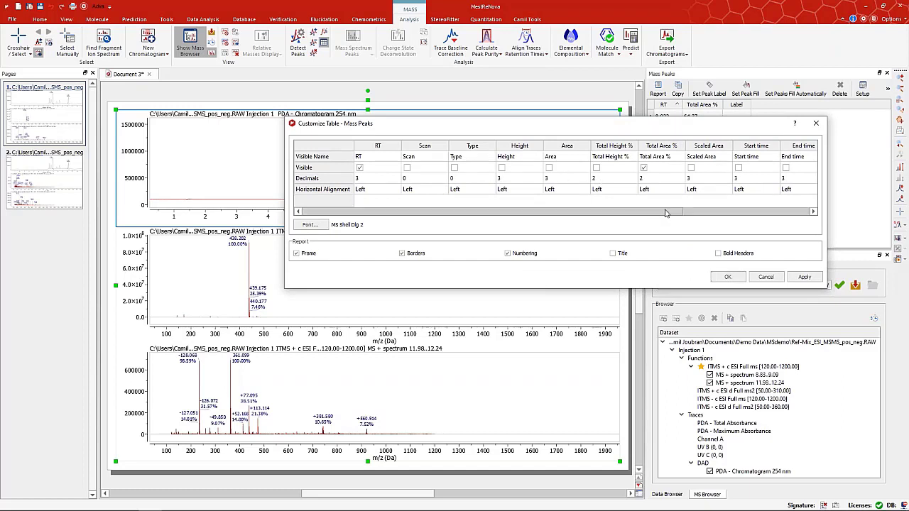
drag(666, 213, 803, 208)
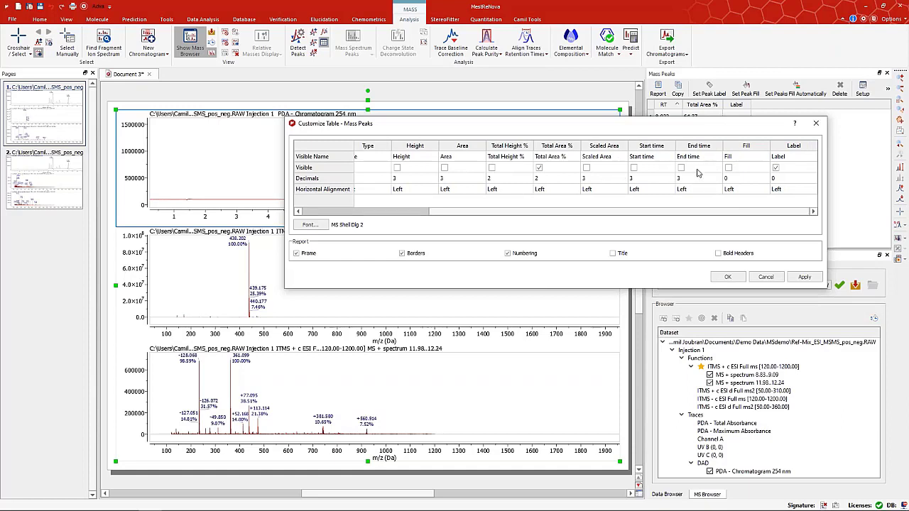
click(730, 277)
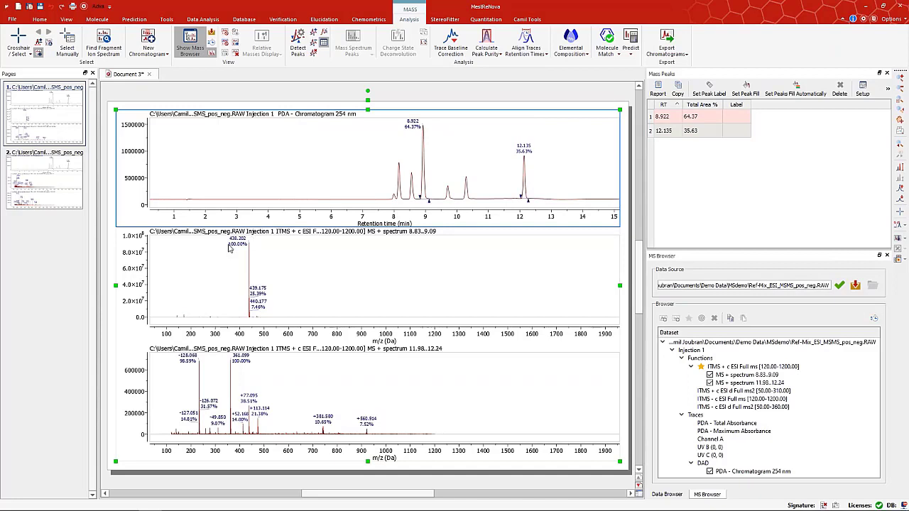
Label the PDA peak at 8.922 min as 438M+H.
click(652, 117)
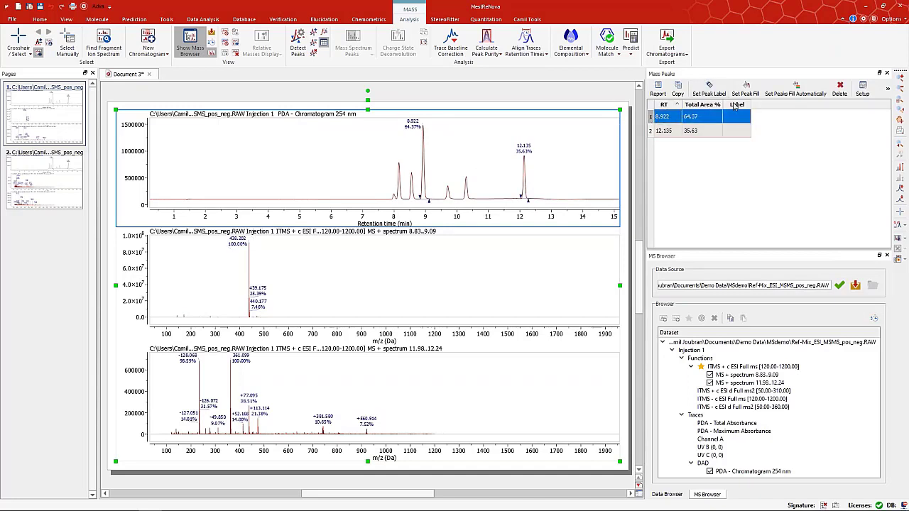
click(709, 88)
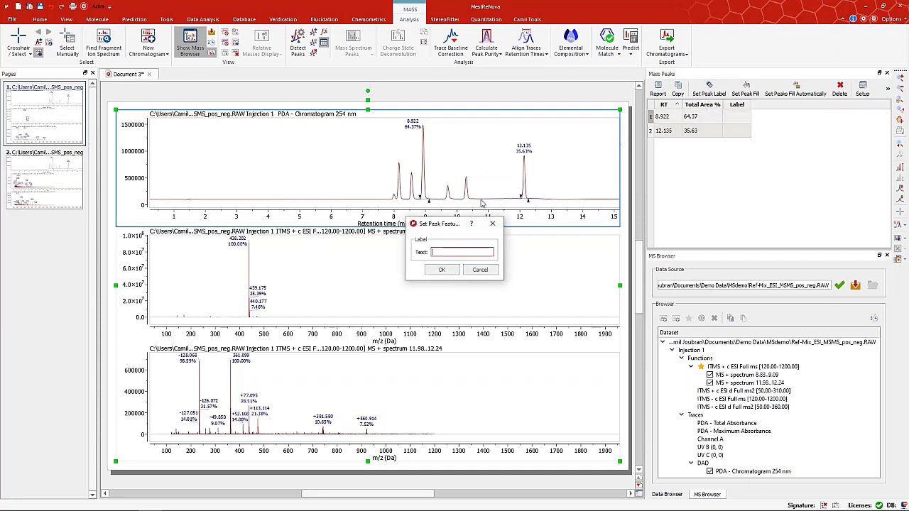
drag(458, 225, 659, 155)
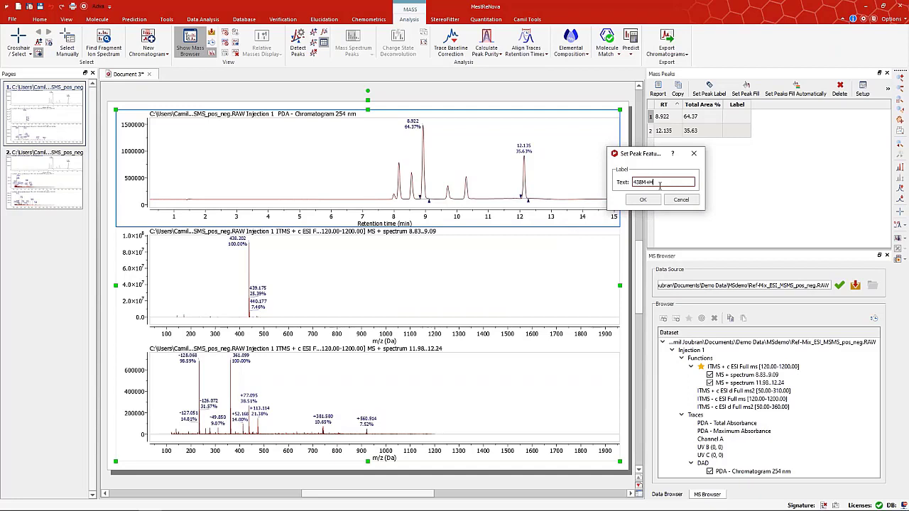
click(653, 200)
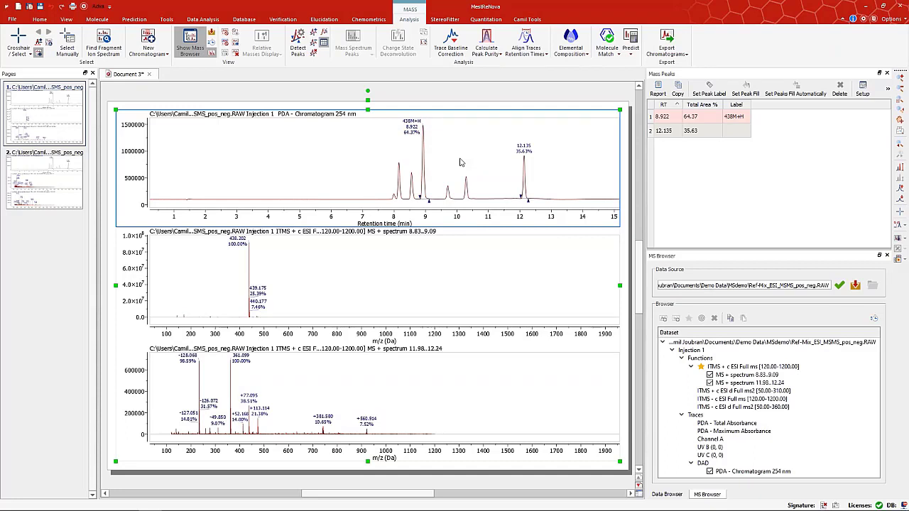
Label the PDA peak at 12.135 min as 361.10M+H and switch to the negative-mode page.
click(651, 132)
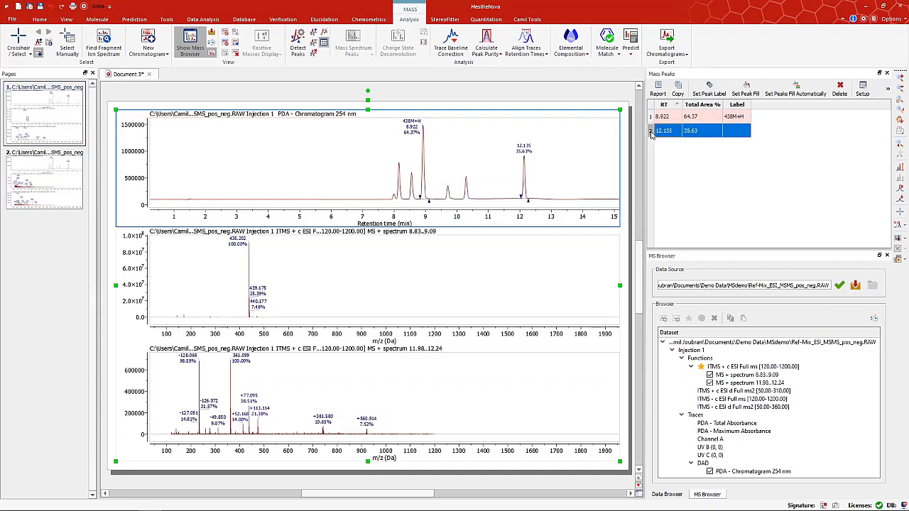
click(710, 91)
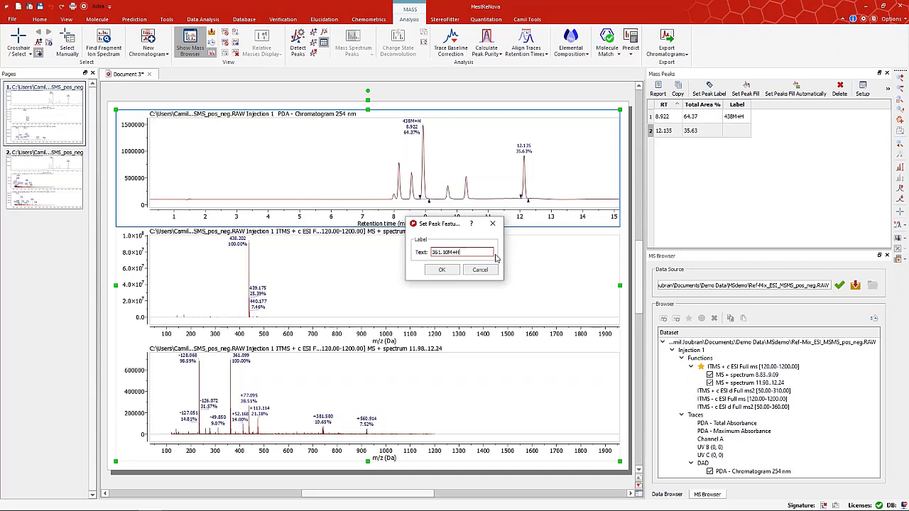
click(451, 274)
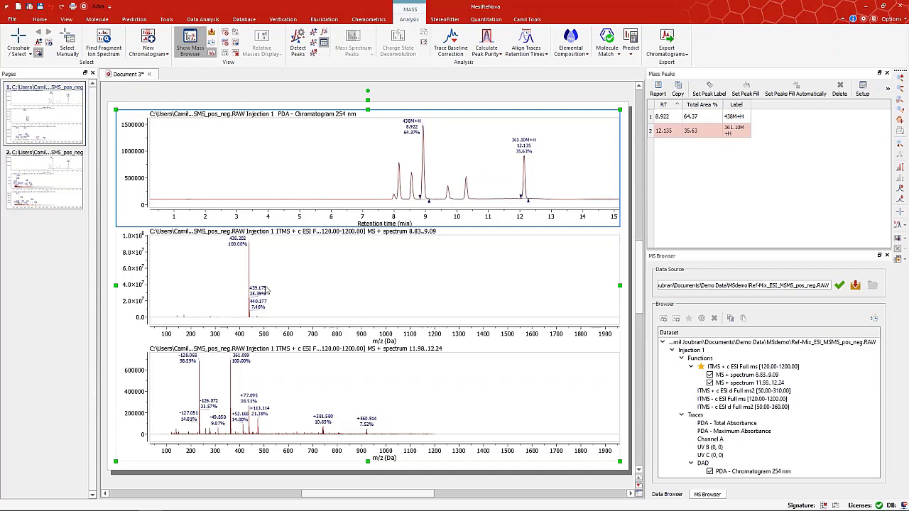
click(66, 176)
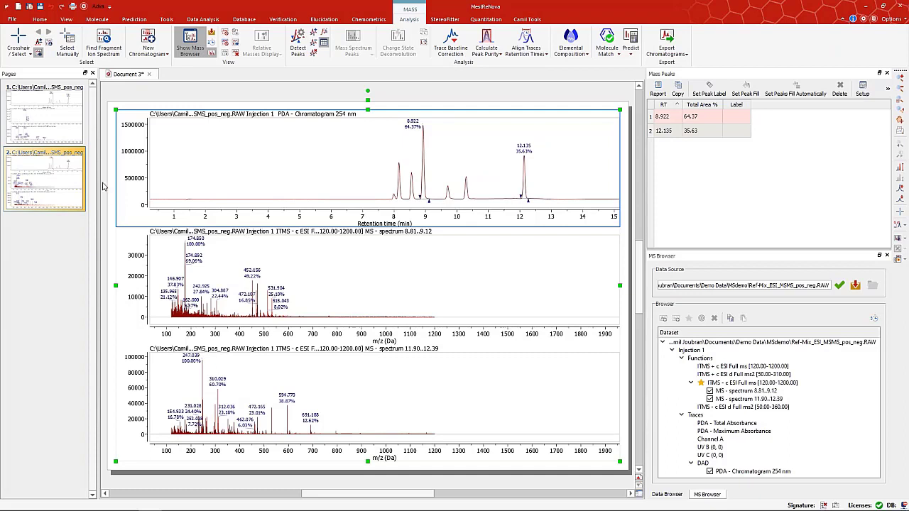
Switch to the positive-mode page and look at the PDF export options without exporting.
click(50, 119)
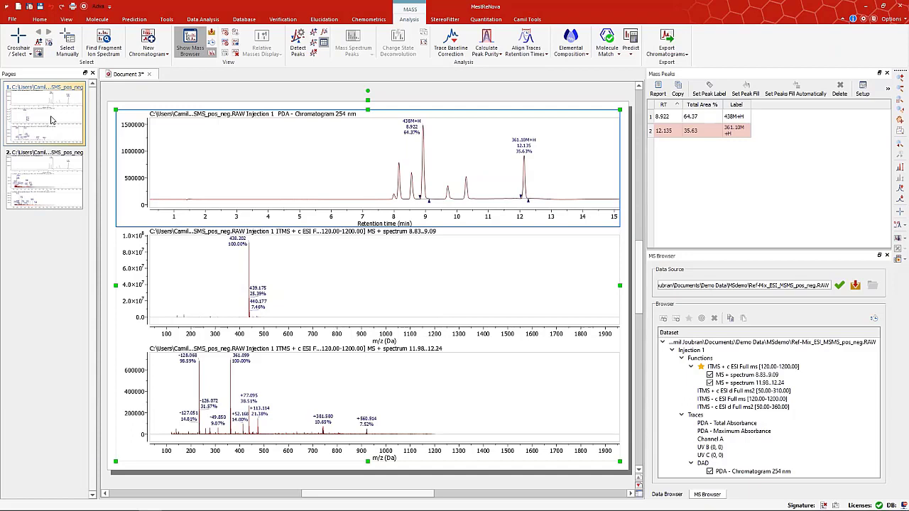
click(12, 19)
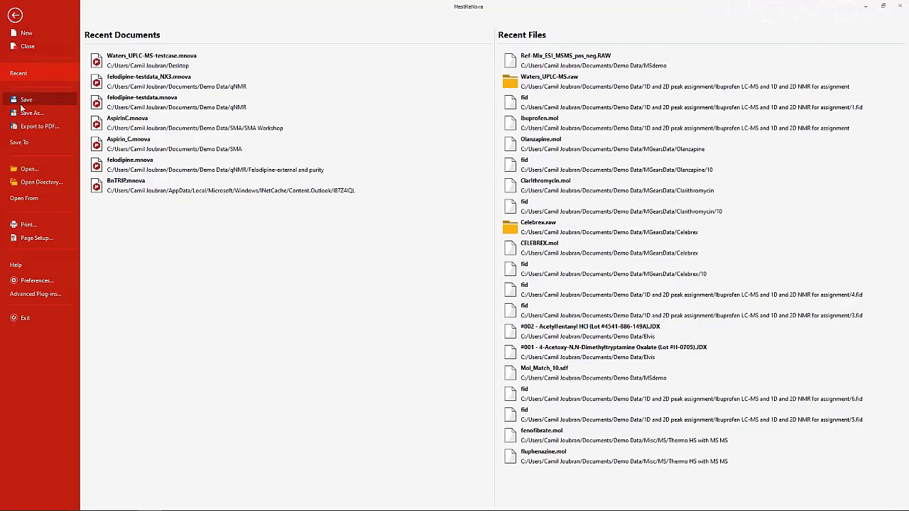
click(22, 128)
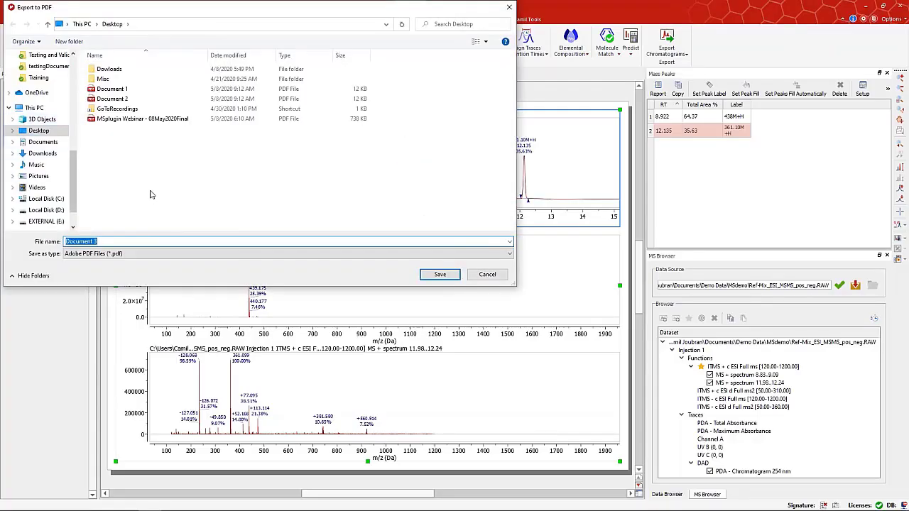
click(487, 275)
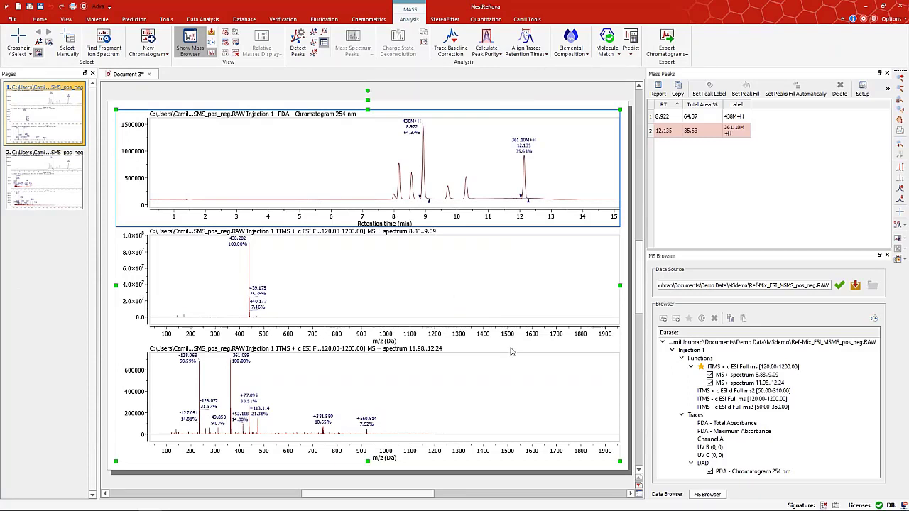
Narrow the peaks table and MS browser to give the chromatogram and spectra more width.
click(191, 180)
click(509, 227)
drag(645, 140, 700, 119)
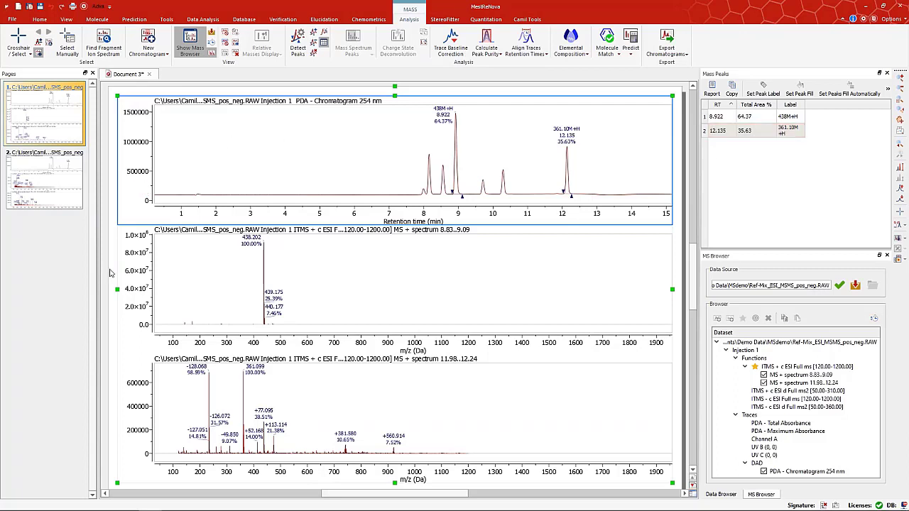
Create a new blank document and close the empty mass peaks table.
click(12, 20)
click(18, 17)
click(18, 7)
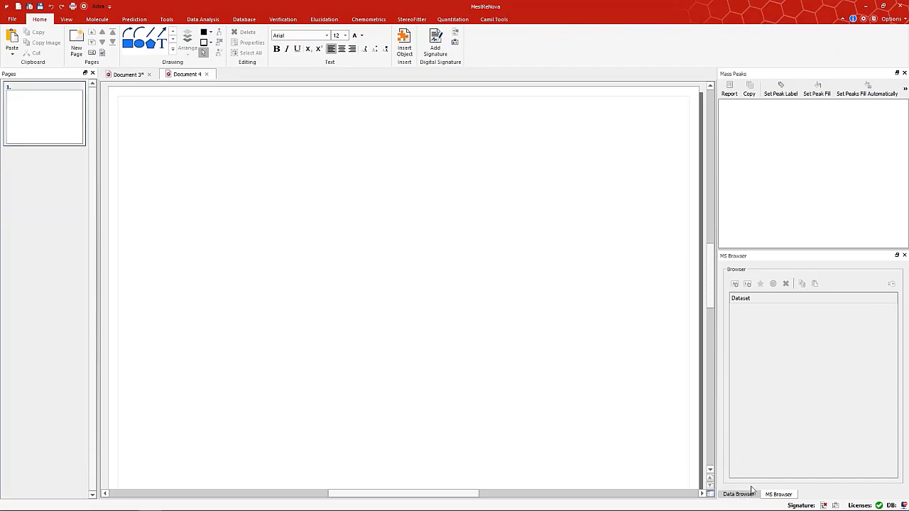
click(905, 74)
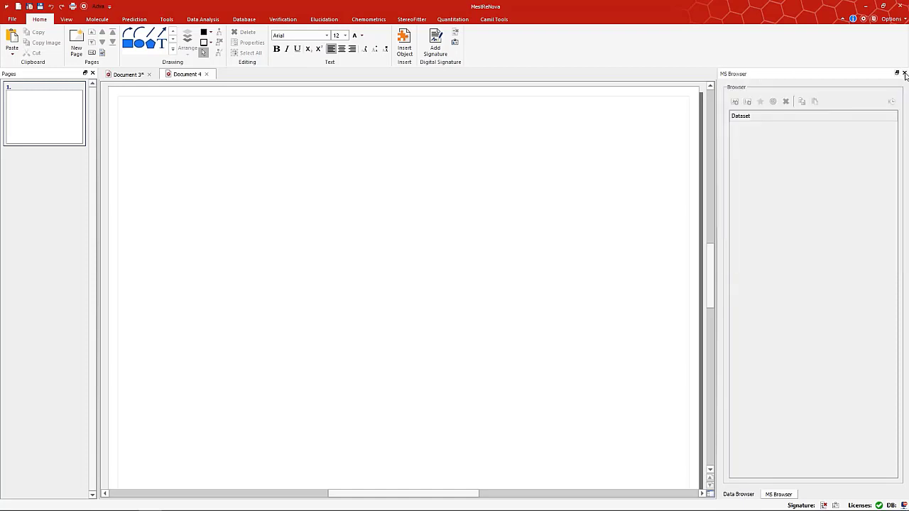
Load Waters_UPLC-MS.raw from the Ibuprofen LC-MS and 1D and 2D NMR for assignment folder into the new document.
click(737, 496)
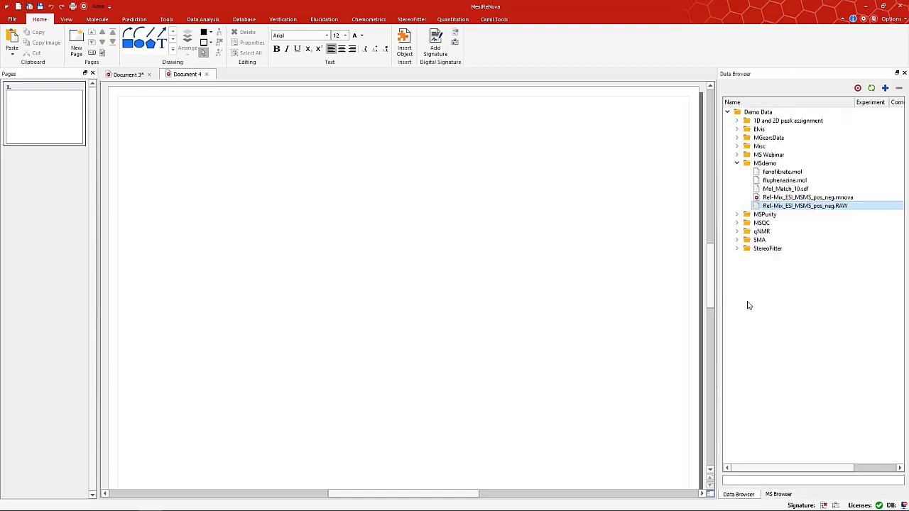
click(737, 120)
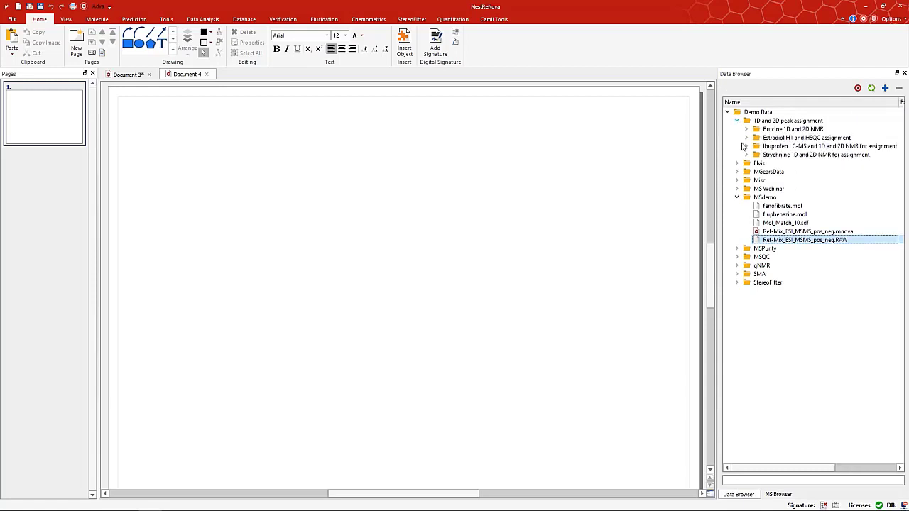
click(745, 147)
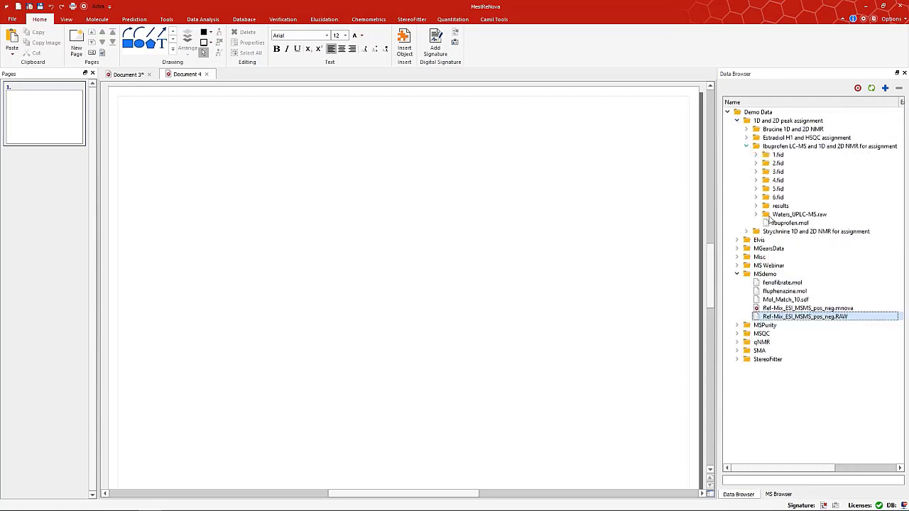
drag(769, 218, 527, 232)
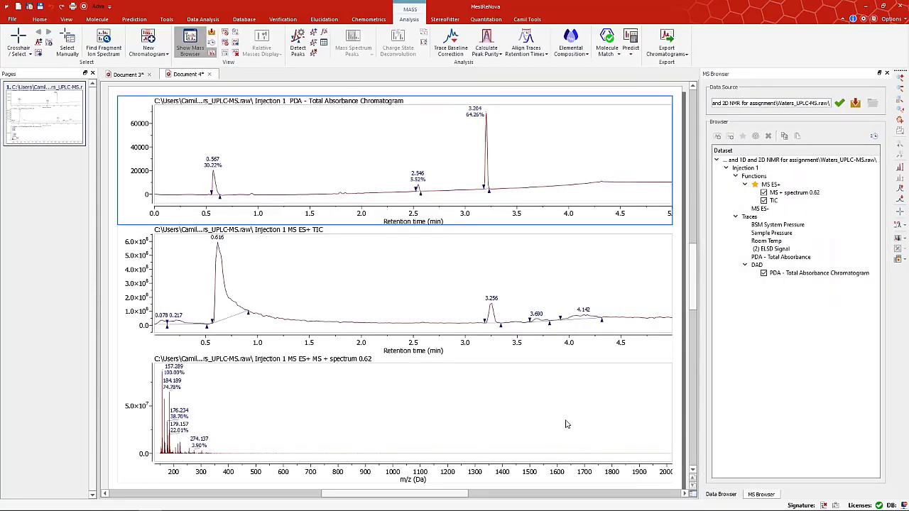
Add the ibuprofen.mol structure to the page and place it over the PDA chromatogram, clear of the 0.567 min peak.
click(719, 494)
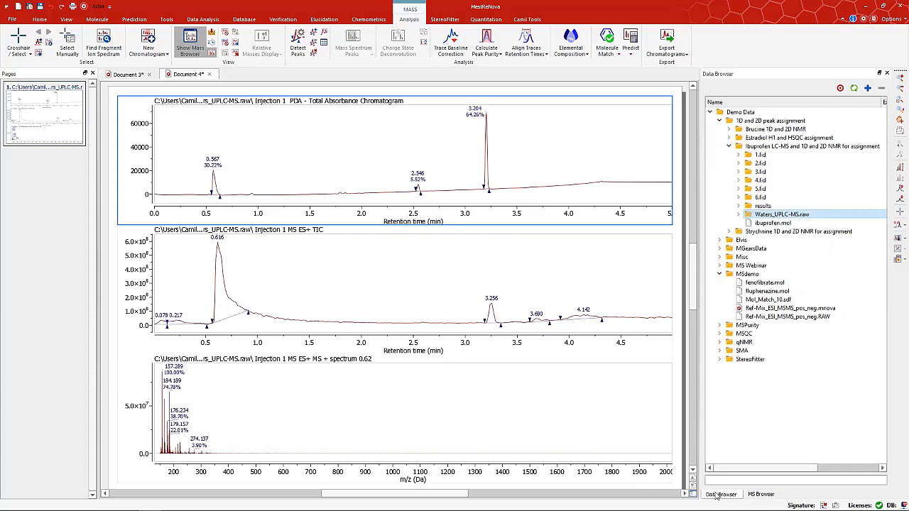
click(784, 224)
drag(784, 224, 283, 145)
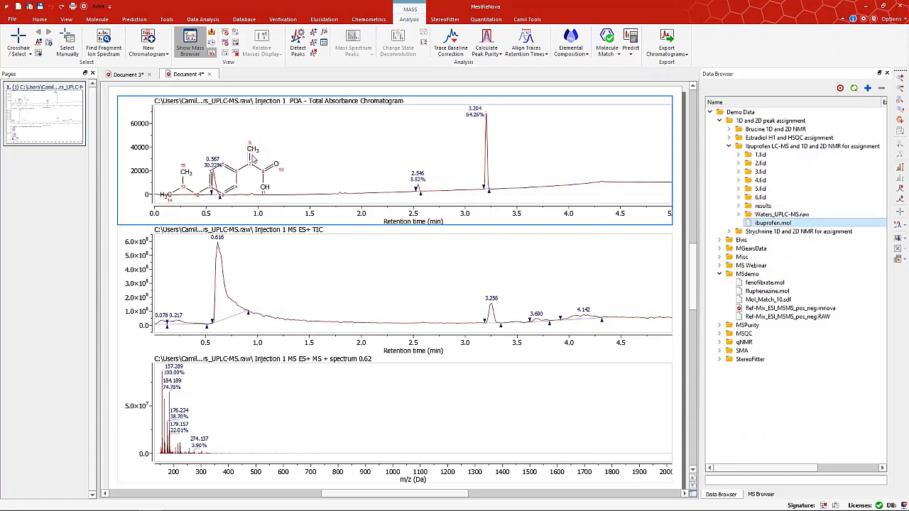
click(253, 153)
drag(259, 121, 341, 99)
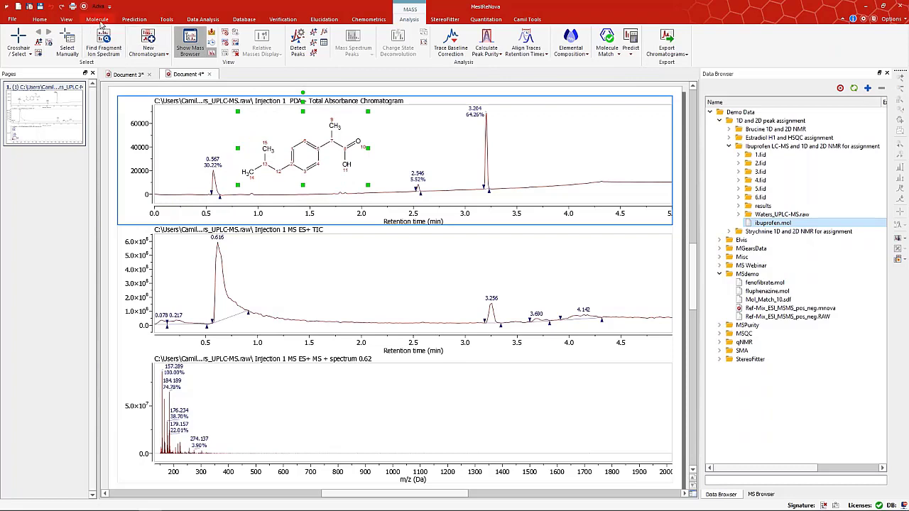
Select the UPLC-MS dataset and run Molecule Match for the ibuprofen structure.
click(99, 21)
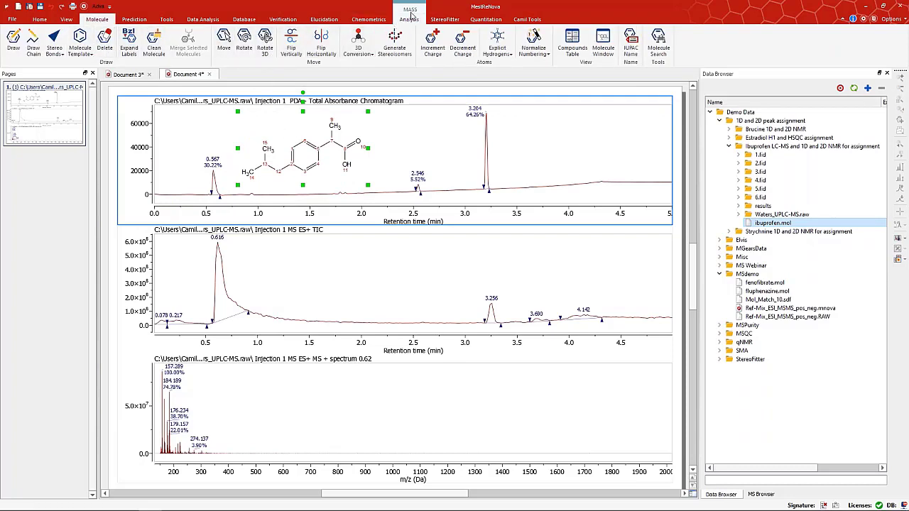
click(410, 17)
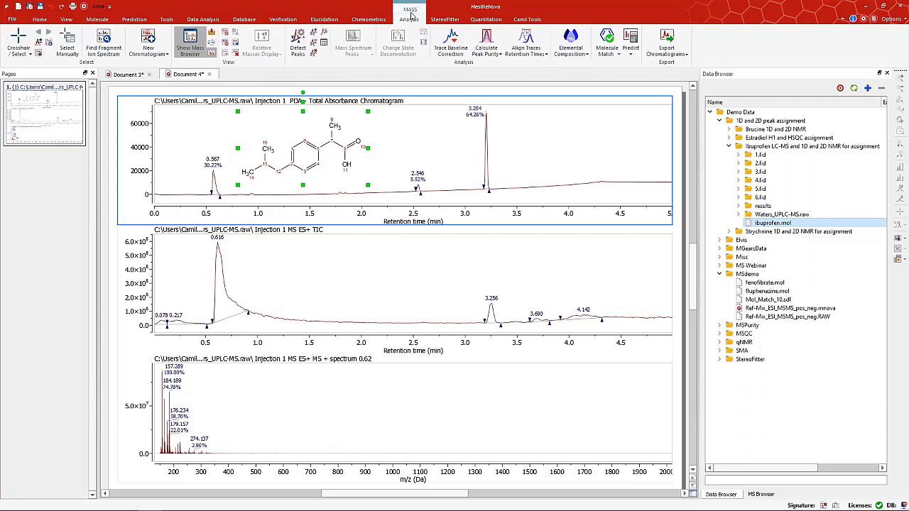
click(566, 176)
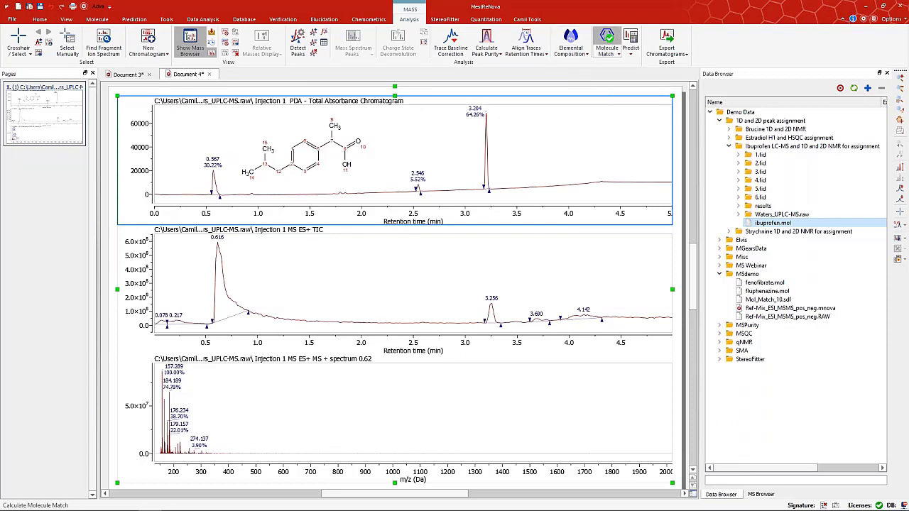
click(607, 40)
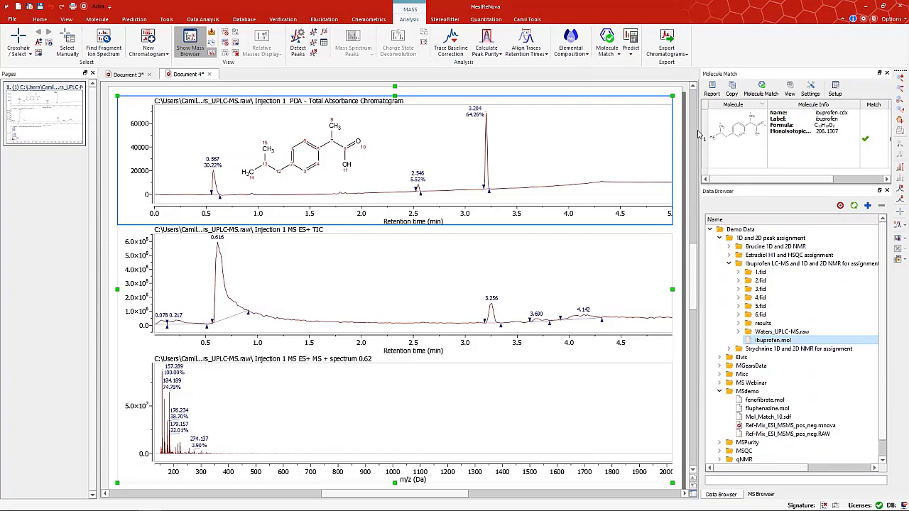
Enlarge the Molecule Match results table and review the columns available in its customization settings, keeping the current selection.
drag(700, 135, 582, 145)
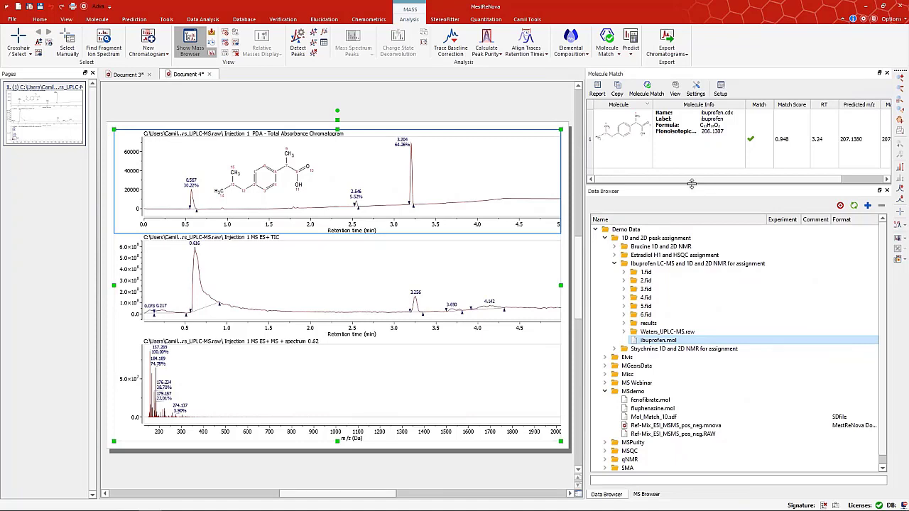
drag(692, 187, 693, 206)
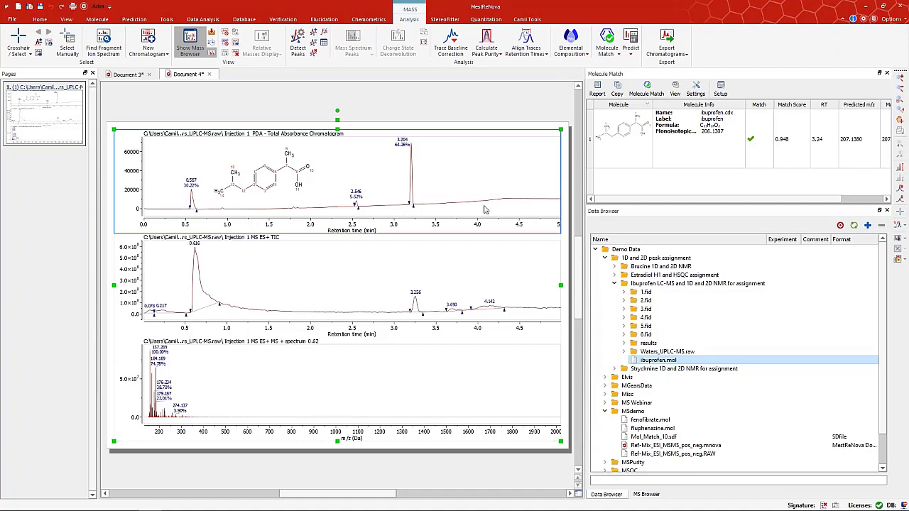
click(887, 200)
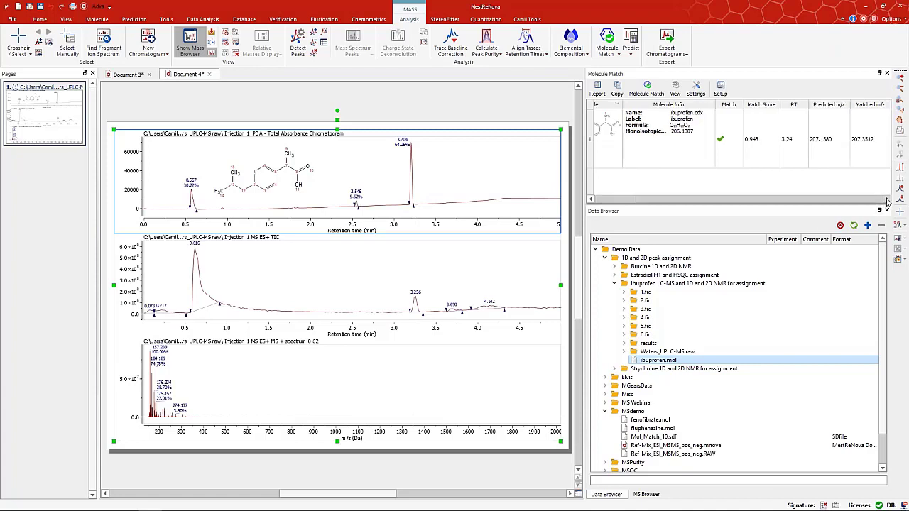
click(721, 90)
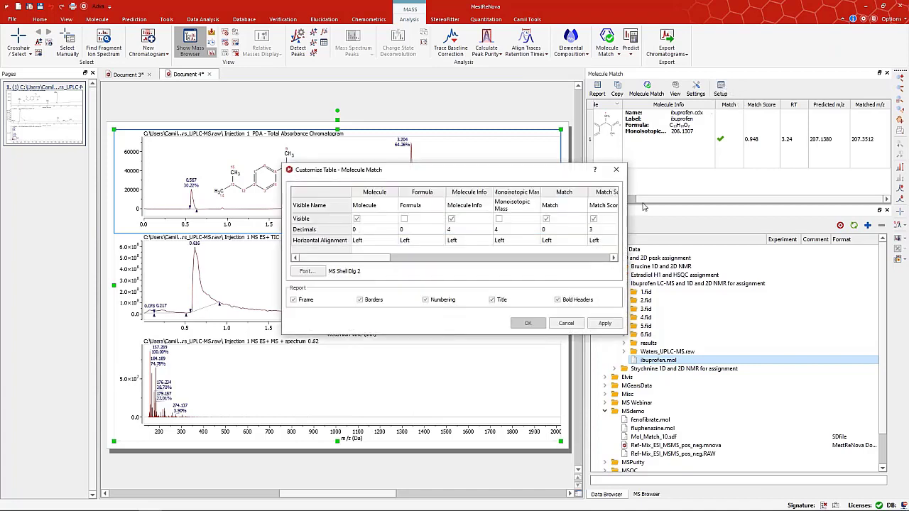
drag(624, 206, 810, 190)
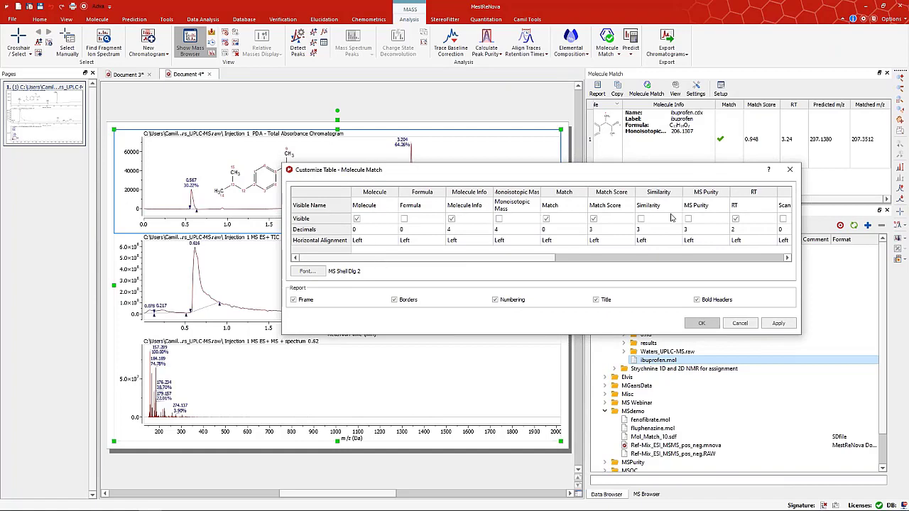
click(705, 325)
Show the ibuprofen match on the TIC and mass spectrum, and narrow the results table to enlarge the page.
click(599, 149)
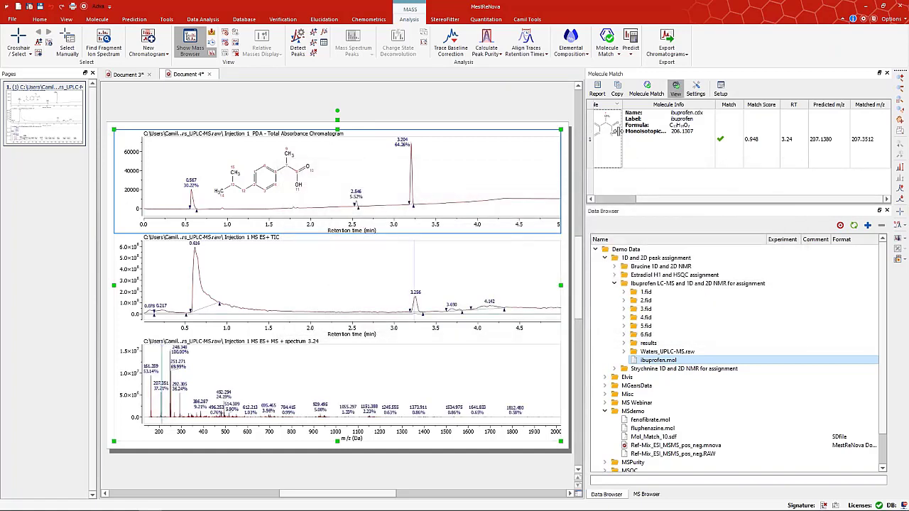
drag(584, 131, 694, 126)
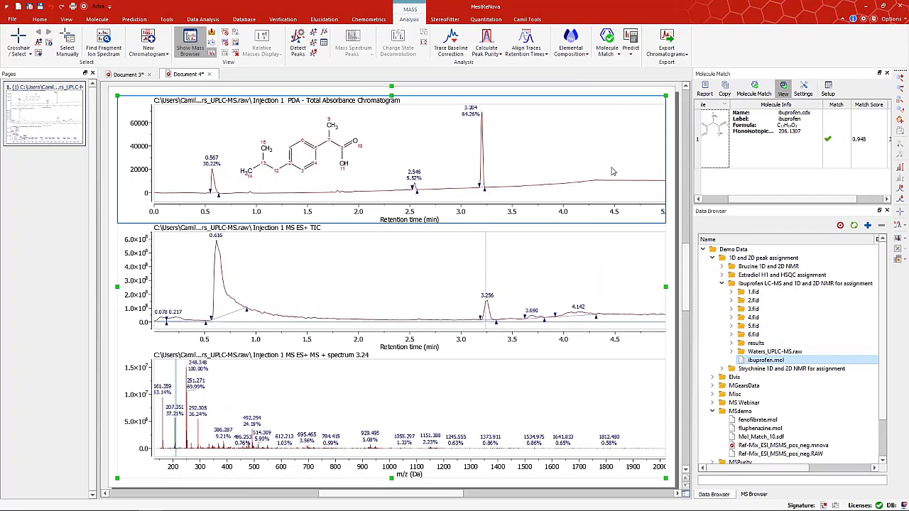
Report the Molecule Match table on the page and move it over the MS ES+ TIC.
click(705, 89)
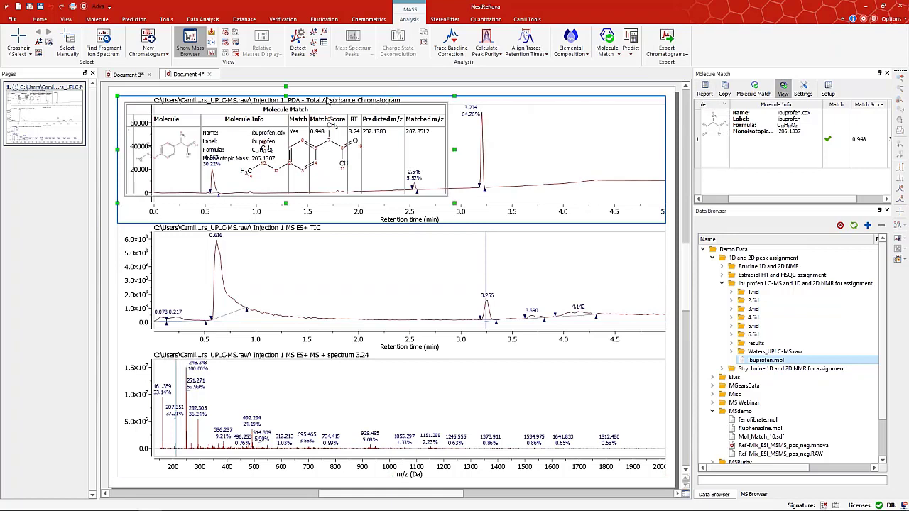
click(299, 98)
drag(287, 86, 453, 234)
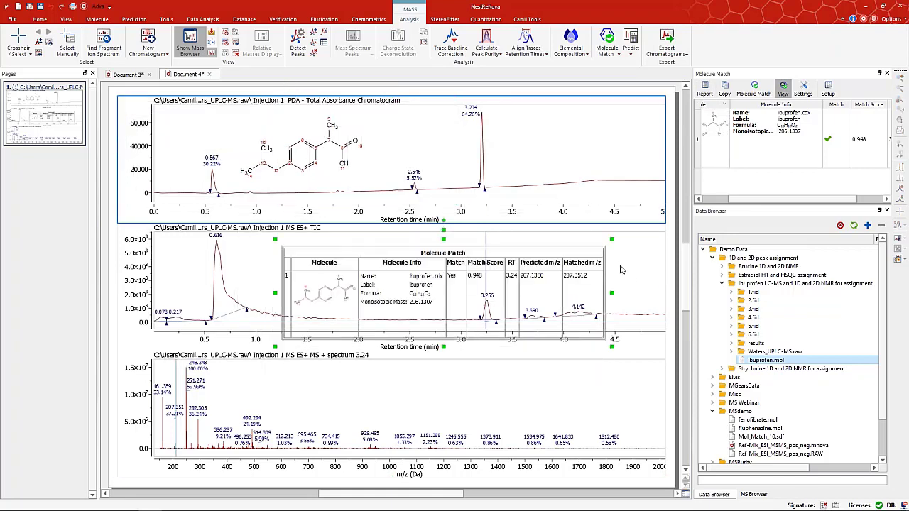
Resize and reposition the Molecule Match report table over the TIC, and review its report formatting options without changing them.
drag(608, 242, 523, 284)
drag(405, 281, 455, 213)
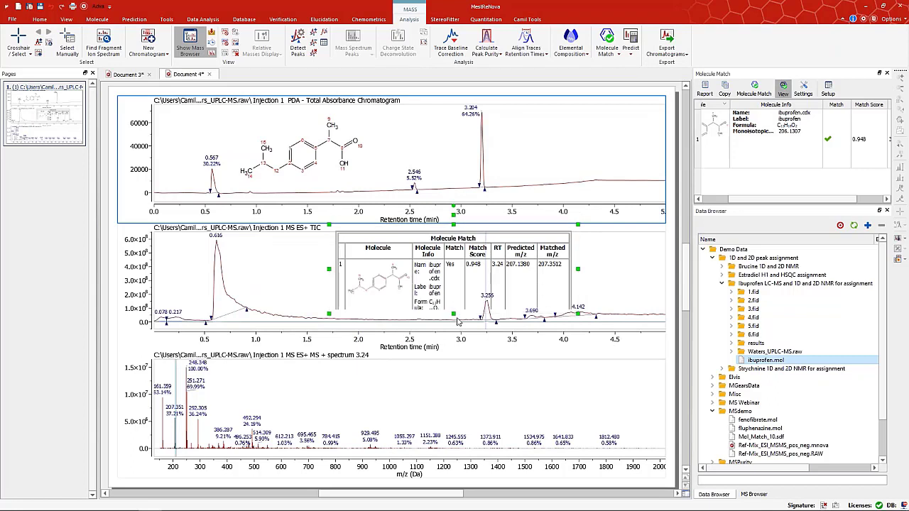
drag(455, 314, 463, 353)
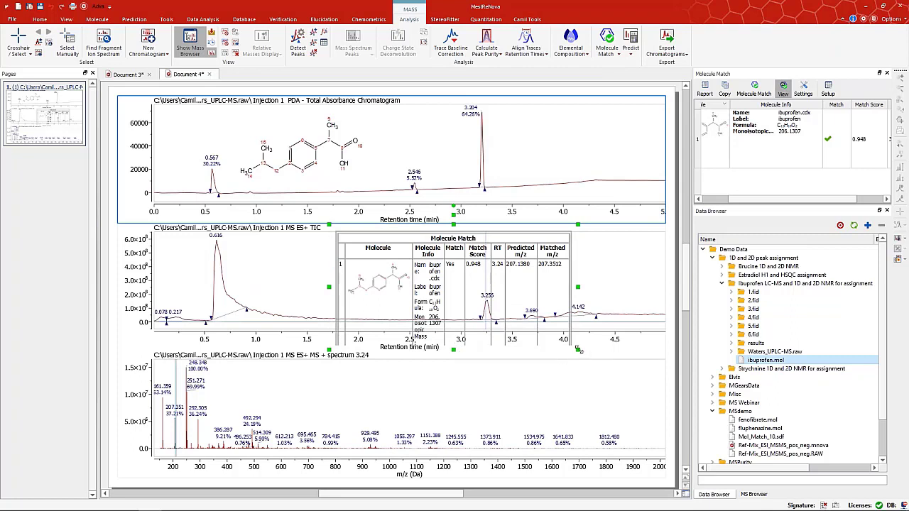
drag(579, 350, 493, 296)
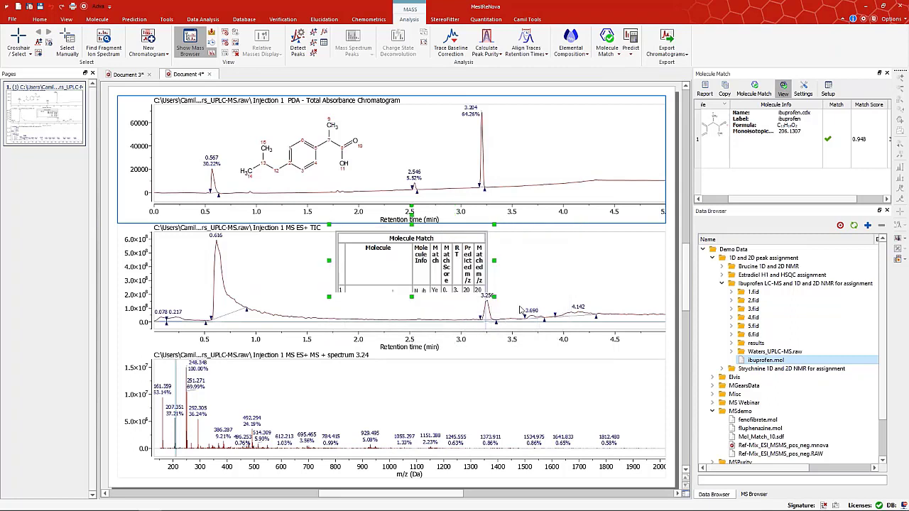
drag(494, 261, 602, 260)
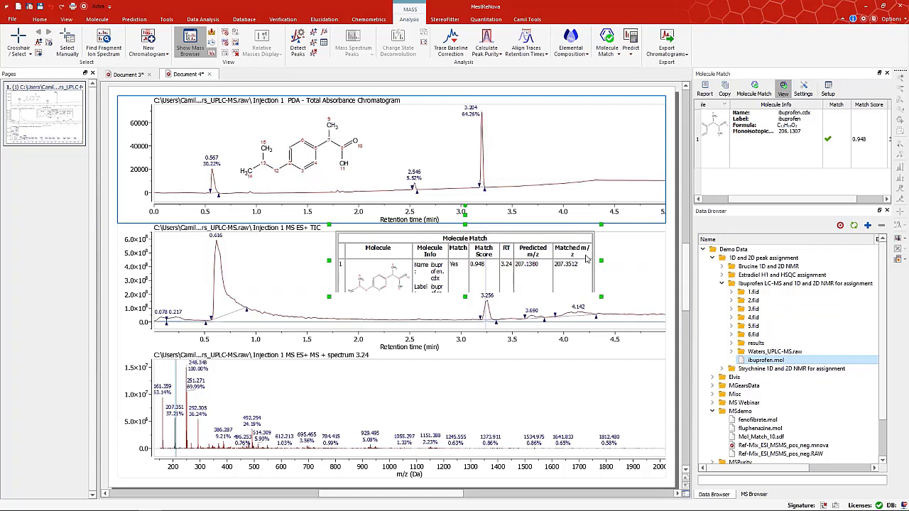
click(829, 93)
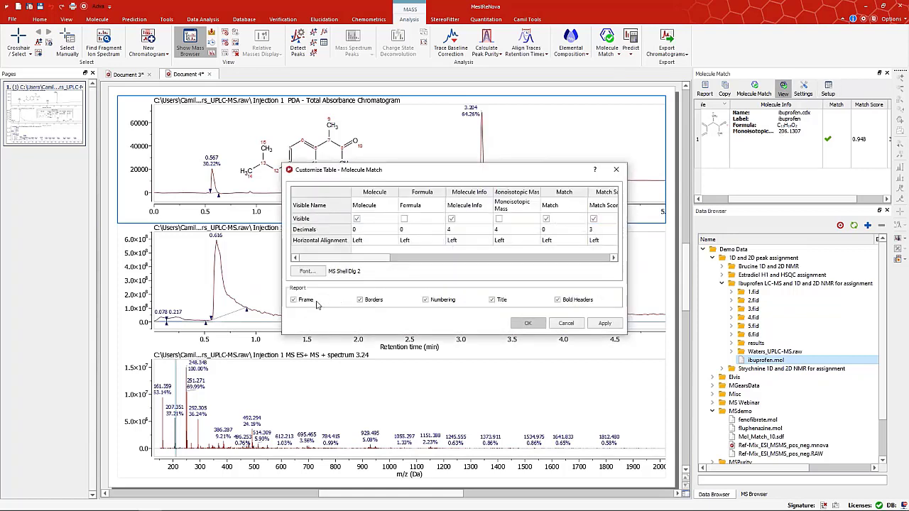
click(566, 323)
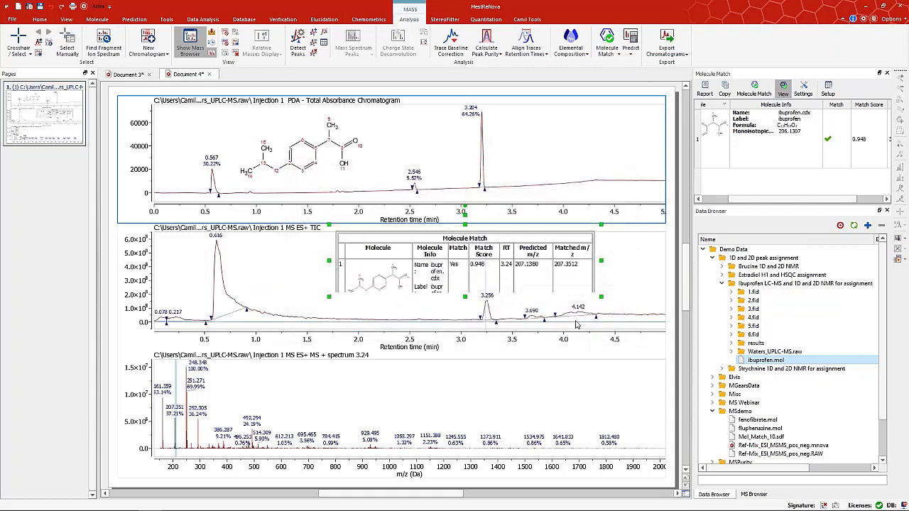
Return to Document 3 and select the PDA 254 nm chromatogram on its positive-mode page.
click(128, 75)
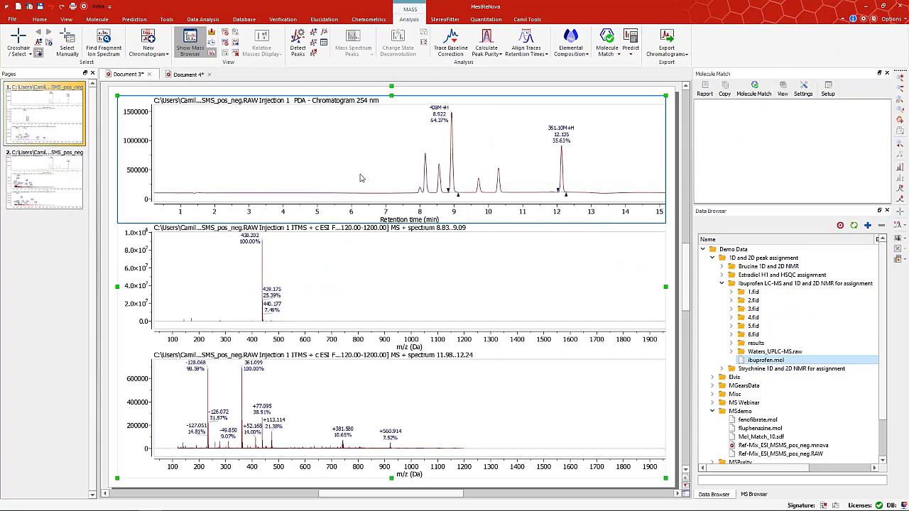
click(361, 174)
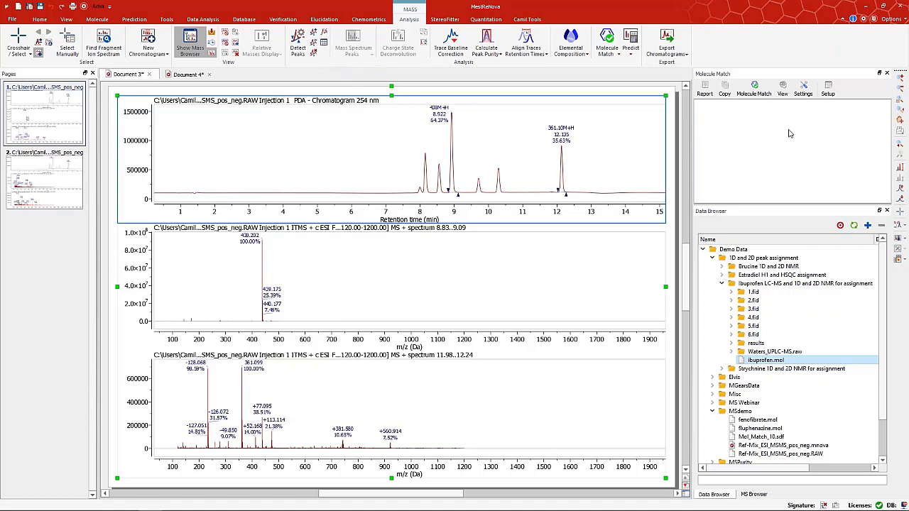
Show the Mass Peaks table, close the Molecule Match panel, and report the peak table on the page.
click(324, 43)
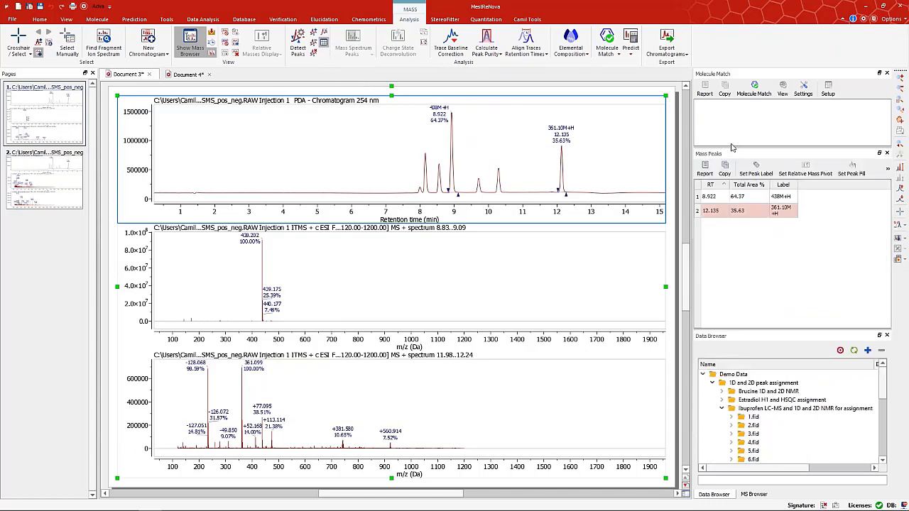
click(886, 73)
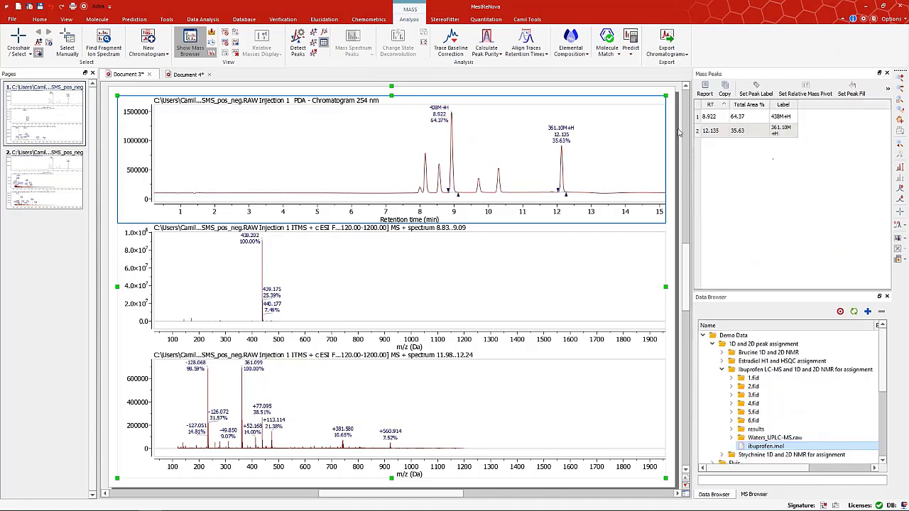
click(704, 90)
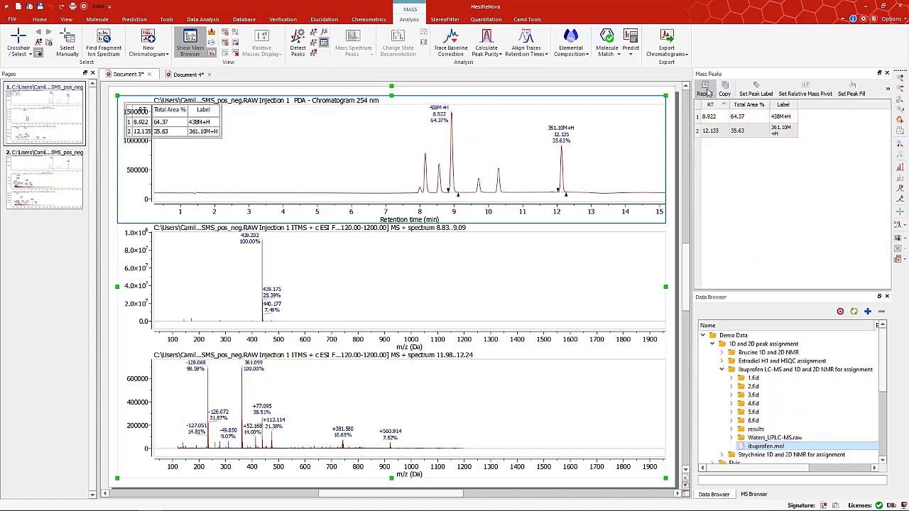
Move the reported peak table off the intensity axis to an empty area of the PDA 254 nm chromatogram and widen it slightly.
click(161, 114)
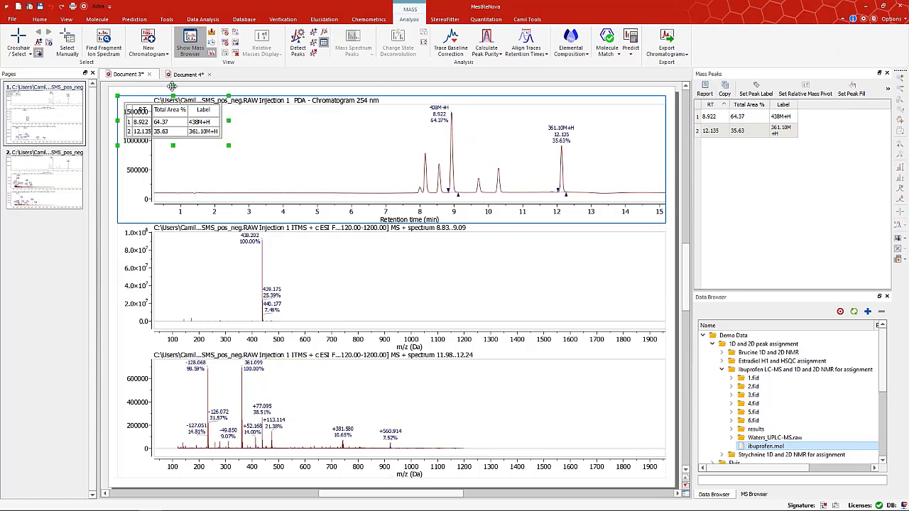
drag(171, 88, 281, 111)
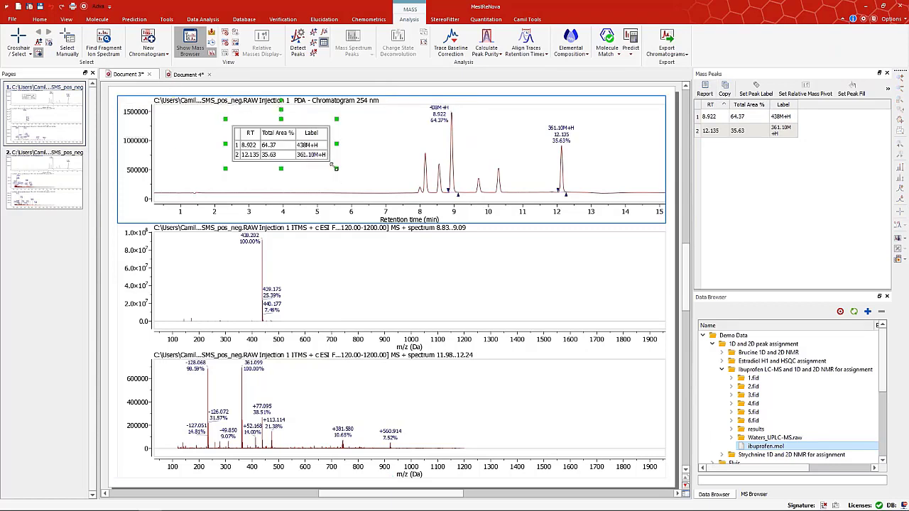
drag(336, 168, 349, 172)
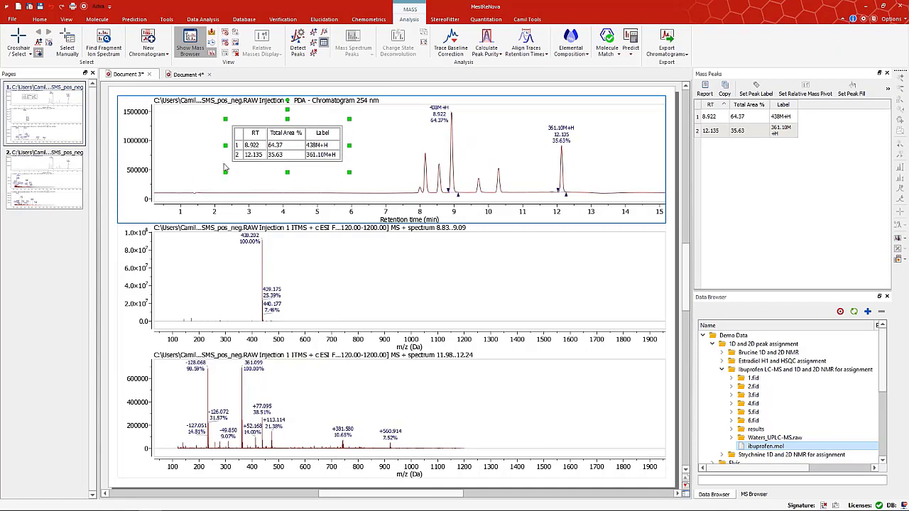
click(79, 164)
click(73, 131)
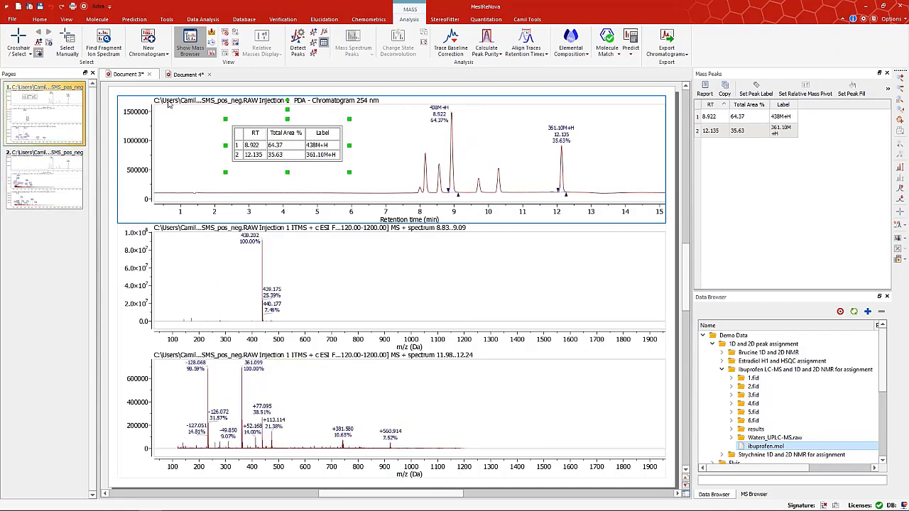
Create a new document, close the Mass Peaks panel, and load the Waters_UPLC-MS.raw data set onto its page.
click(186, 75)
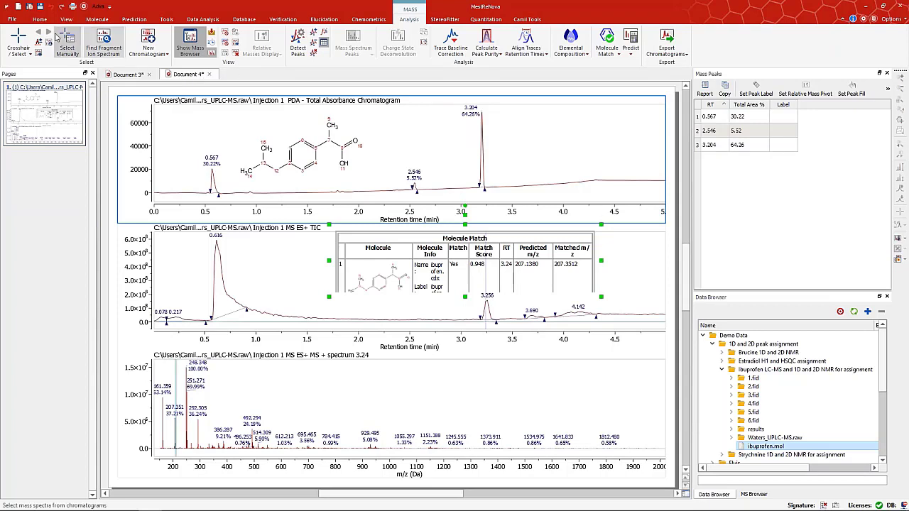
click(19, 8)
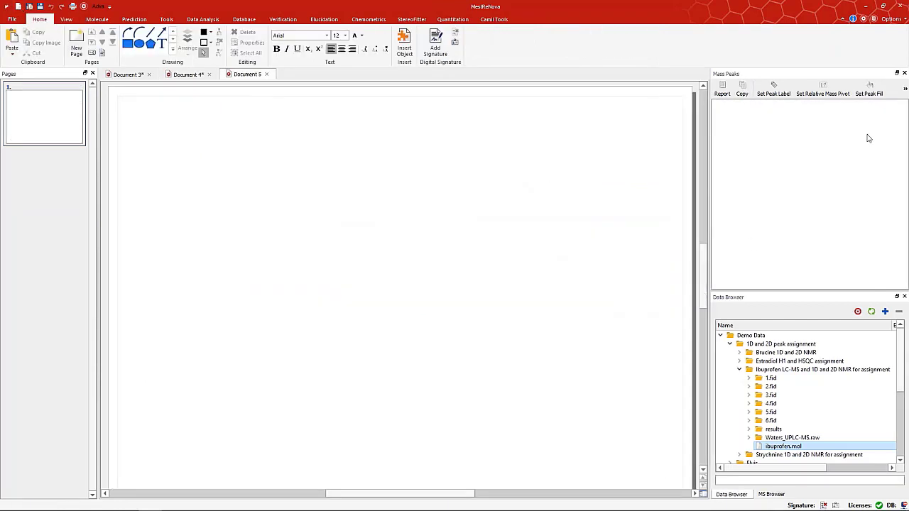
click(904, 73)
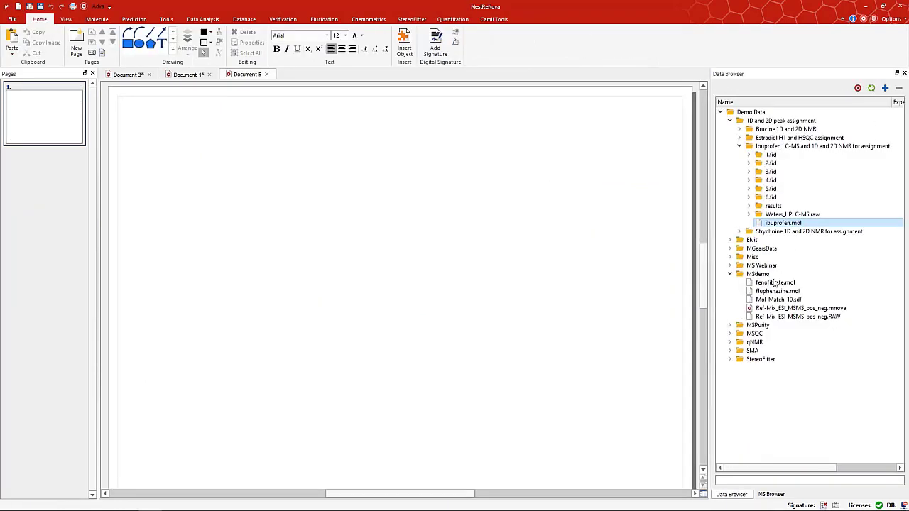
click(771, 217)
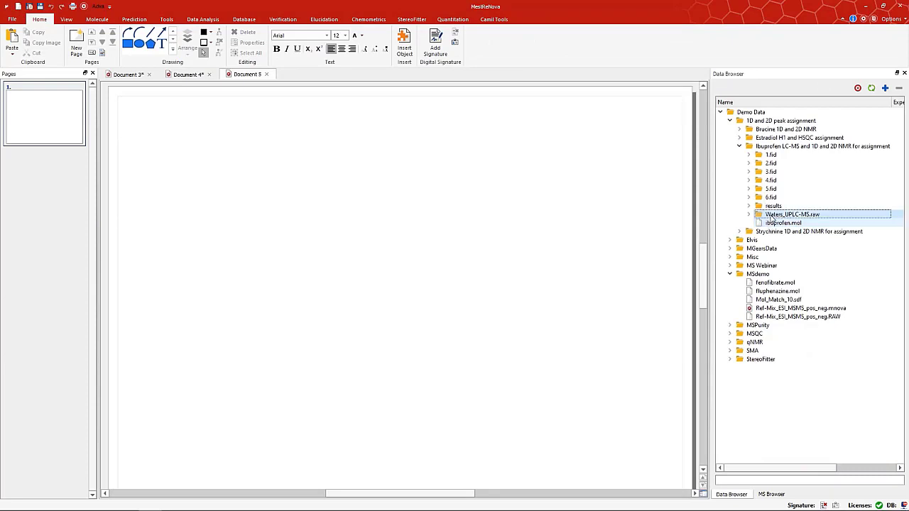
drag(771, 219, 430, 222)
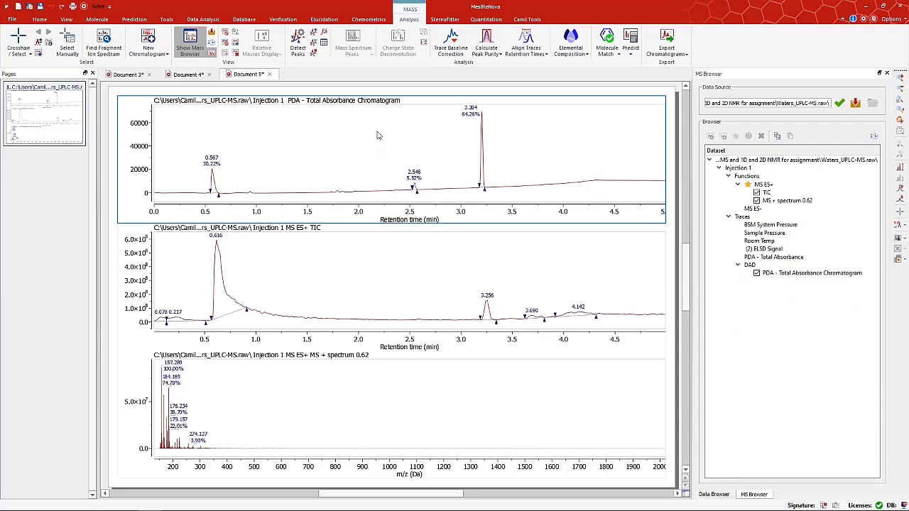
Add the ibuprofen.mol structure to the page and place it between the first two peaks of the PDA chromatogram.
click(714, 494)
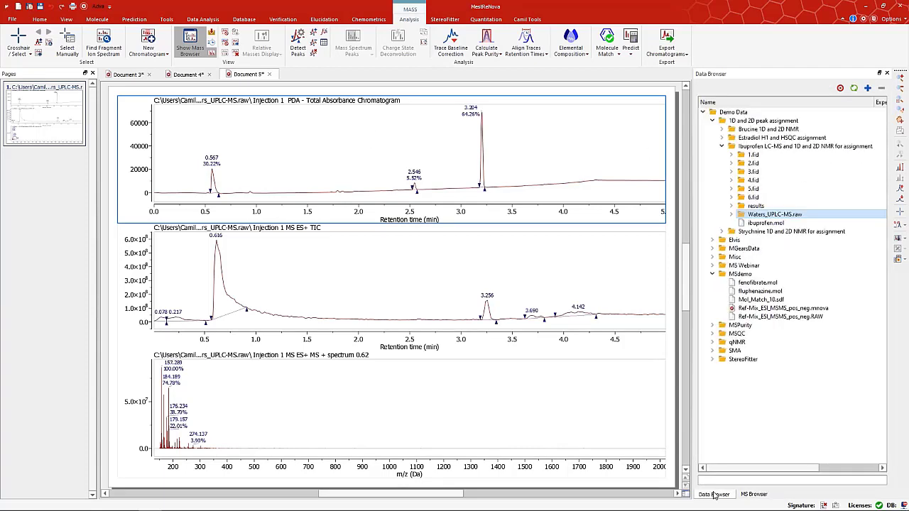
drag(765, 223, 418, 189)
click(249, 157)
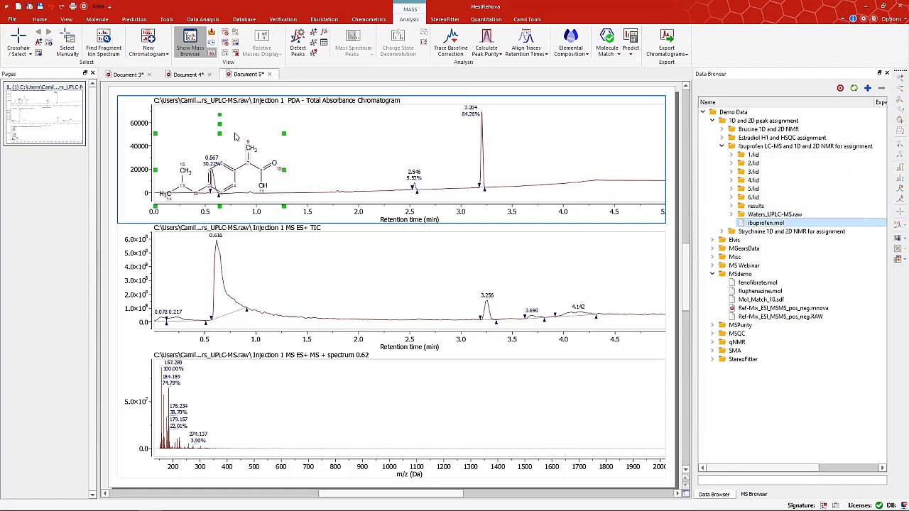
drag(218, 123, 305, 100)
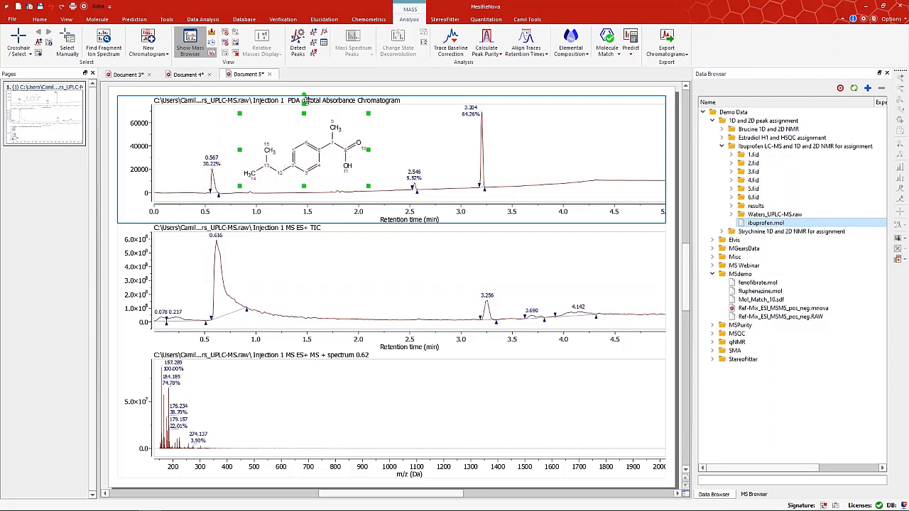
Select the PDA chromatogram and run the M2 script for auto analyzing and reporting LC/MS.
click(579, 239)
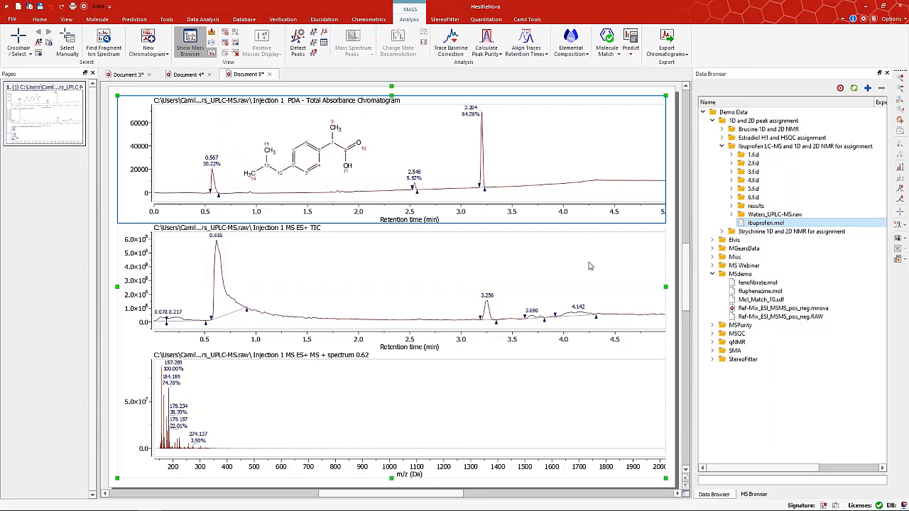
click(589, 266)
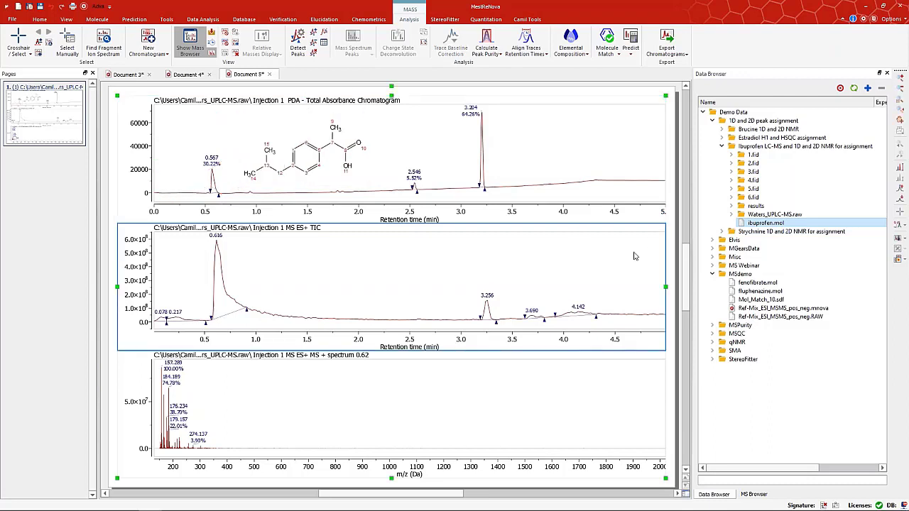
click(625, 164)
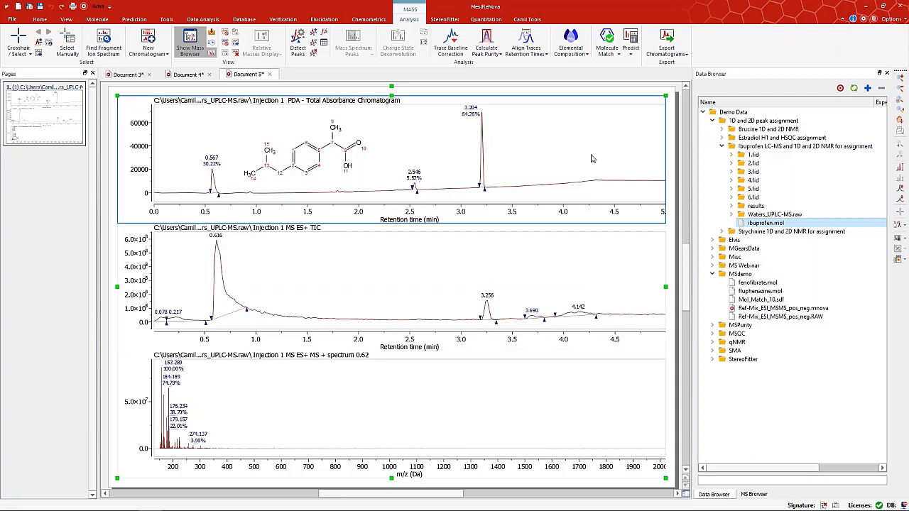
click(527, 20)
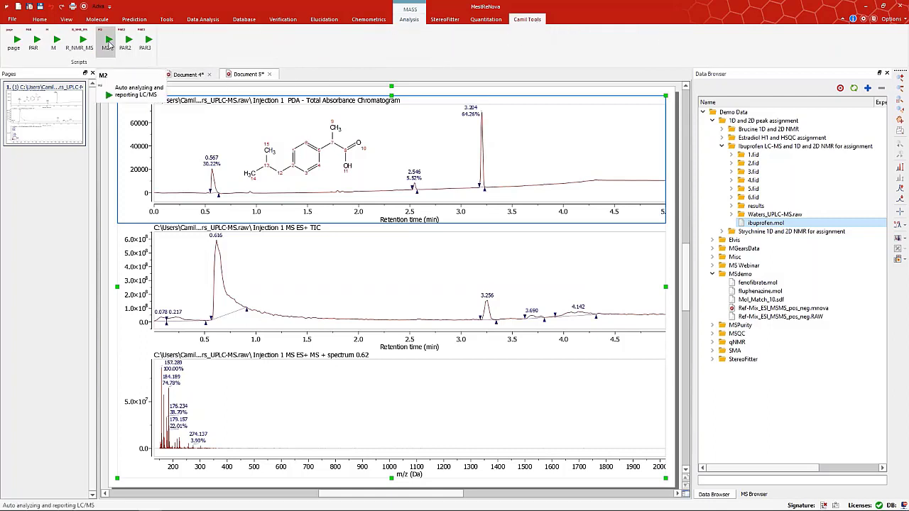
click(108, 44)
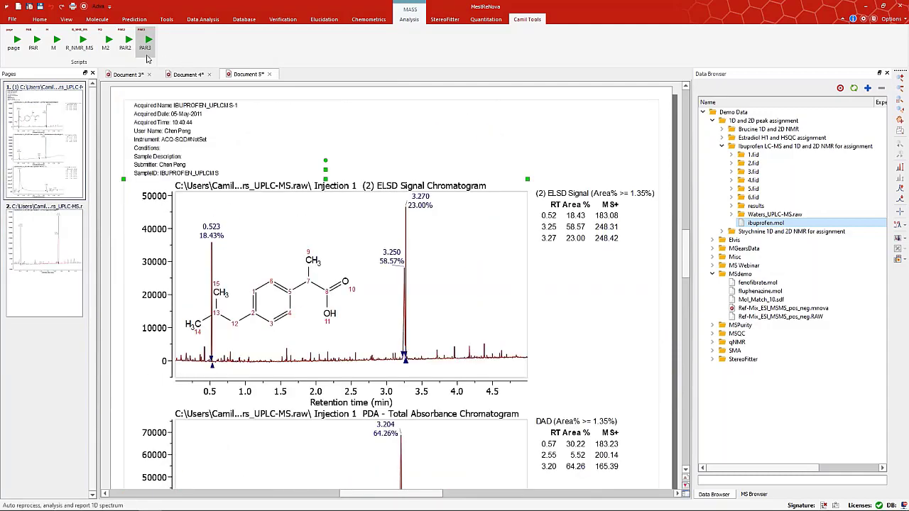
Fit the report view to Entire Page, then shrink the ibuprofen structure and move it between the ELSD chromatogram's peaks.
click(66, 19)
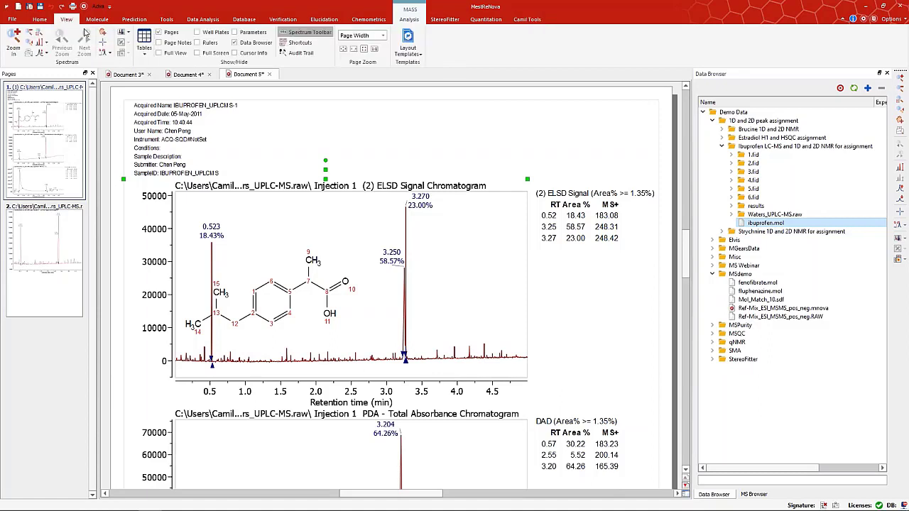
click(383, 36)
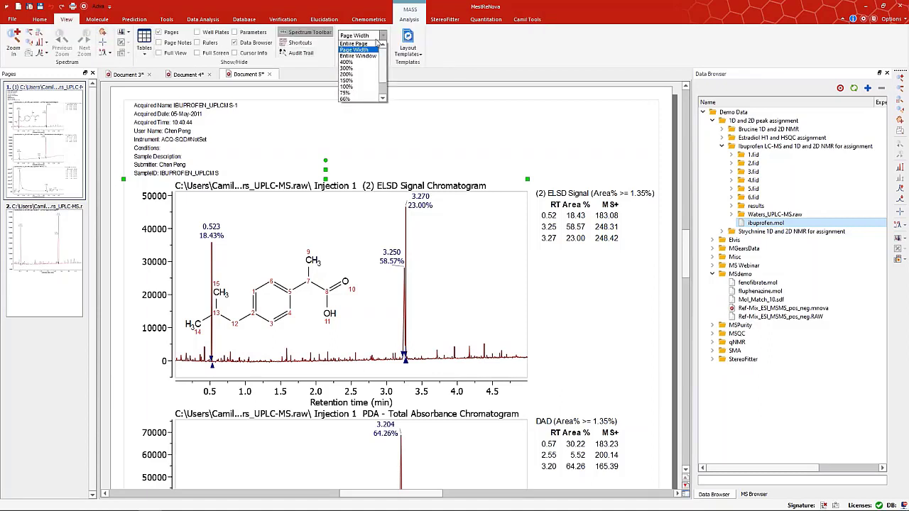
click(372, 44)
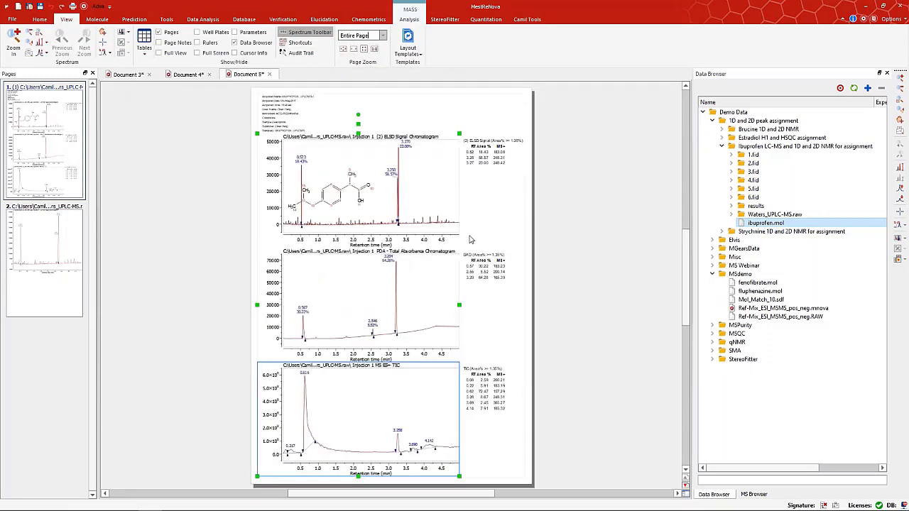
click(350, 174)
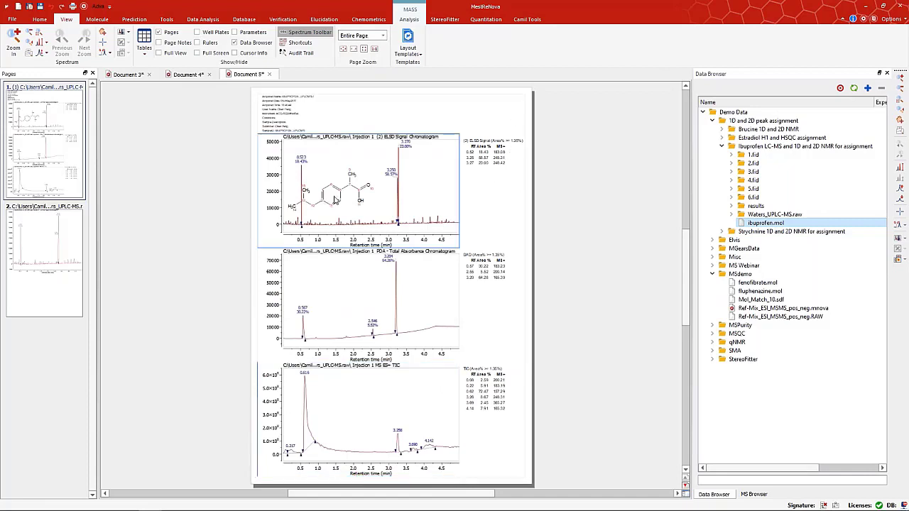
drag(330, 155, 352, 149)
click(424, 105)
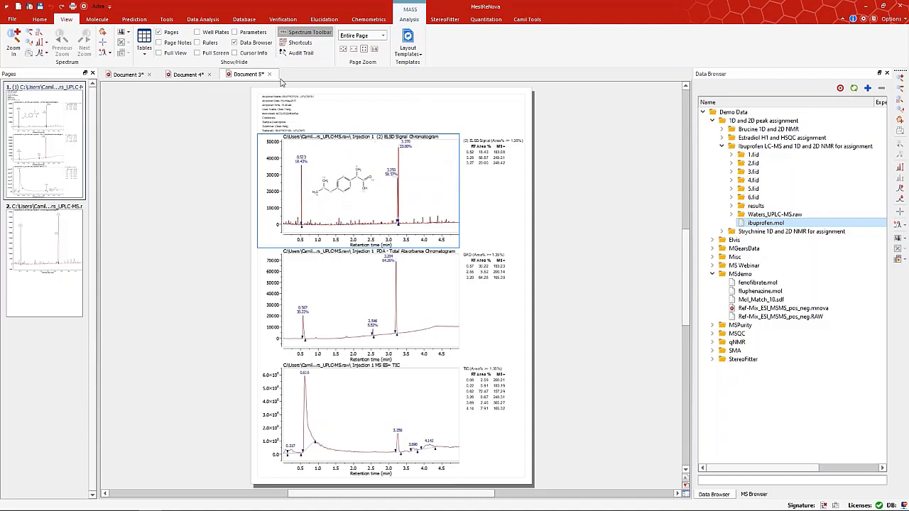
Set the page zoom to Page Width and examine the peak tables beside the ELSD, PDA and TIC chromatograms.
click(384, 37)
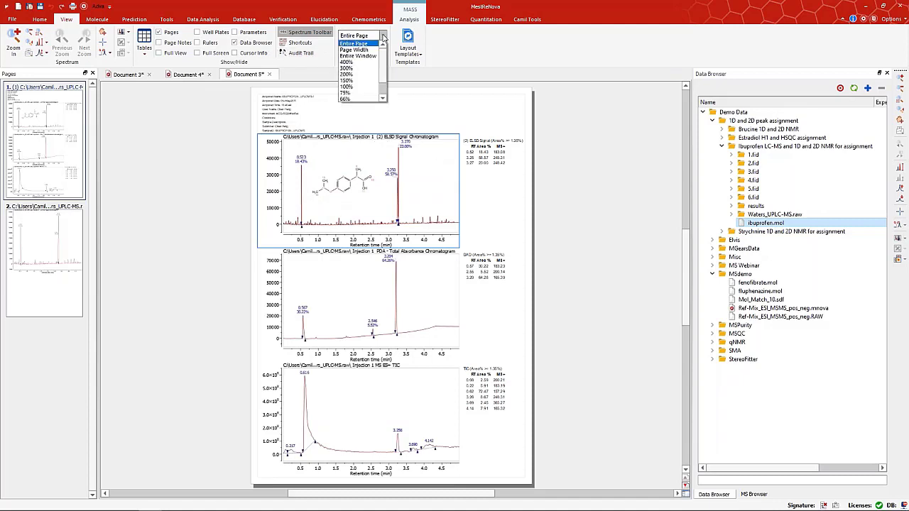
click(369, 52)
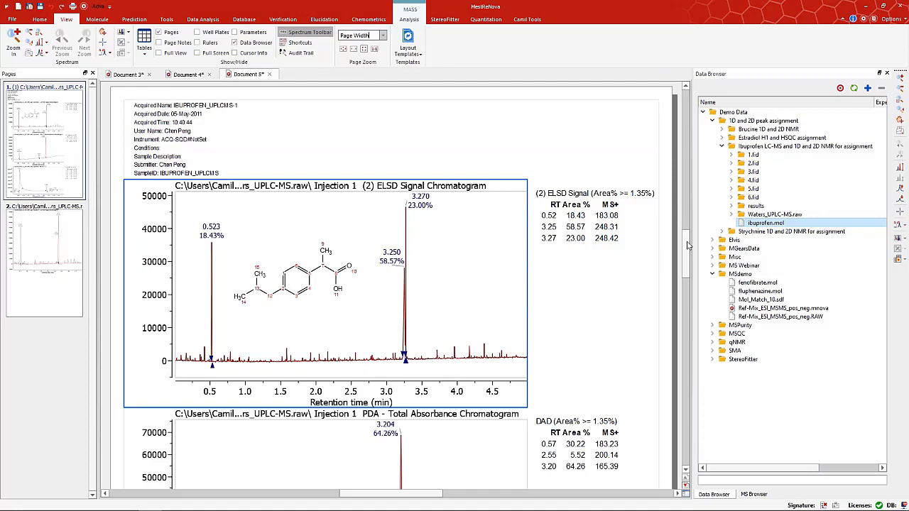
scroll(688, 245, down, 5)
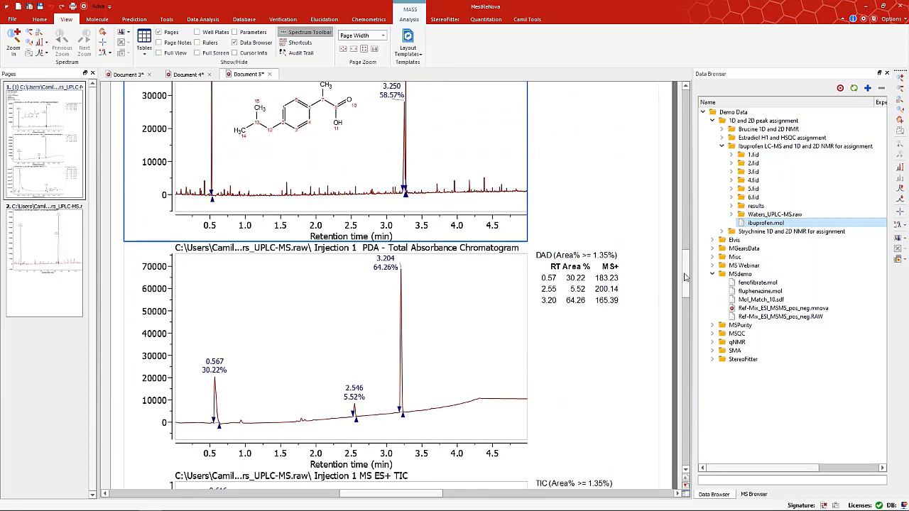
drag(684, 273, 684, 300)
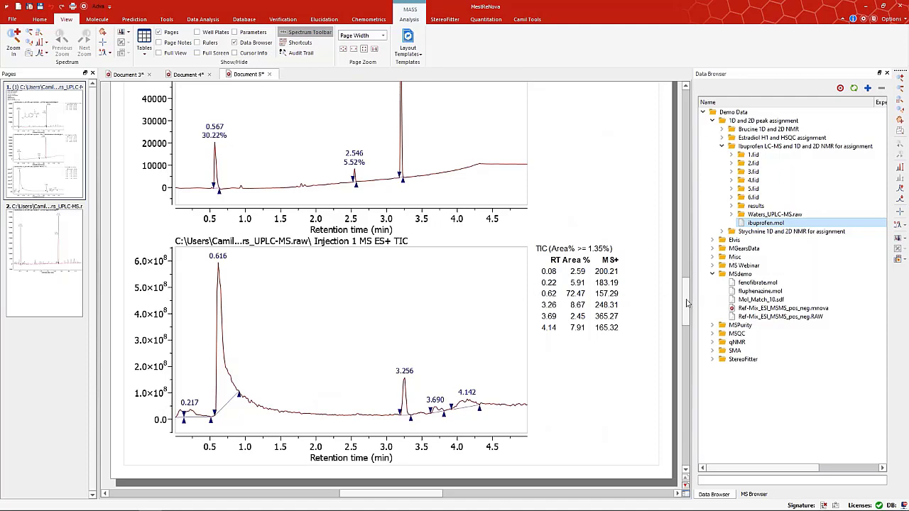
scroll(686, 299, up, 6)
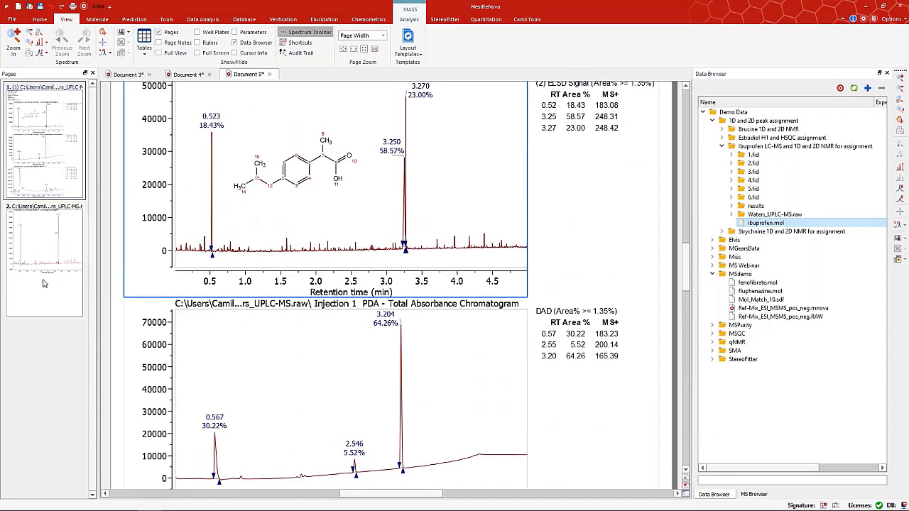
Inspect the enlarged ELSD chromatogram on page 2 at a reduced peak height and return to the report on page 1.
click(43, 284)
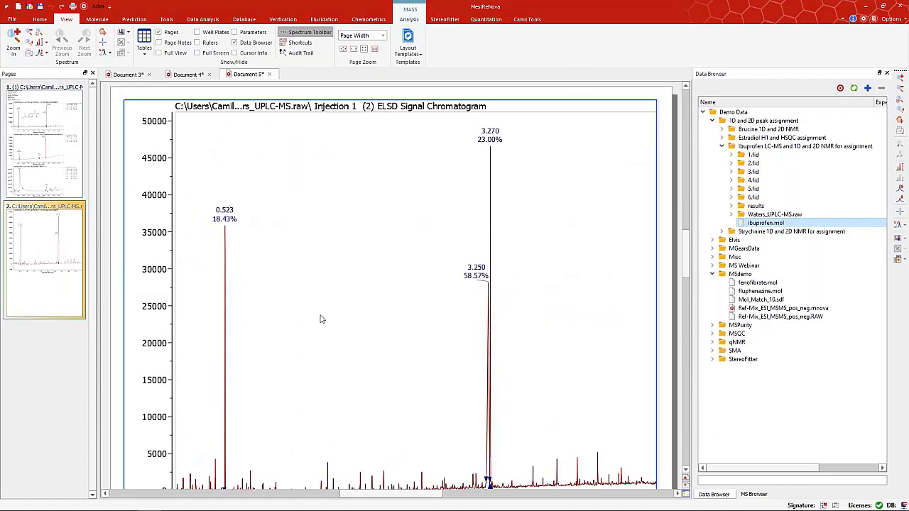
scroll(320, 318, down, 3)
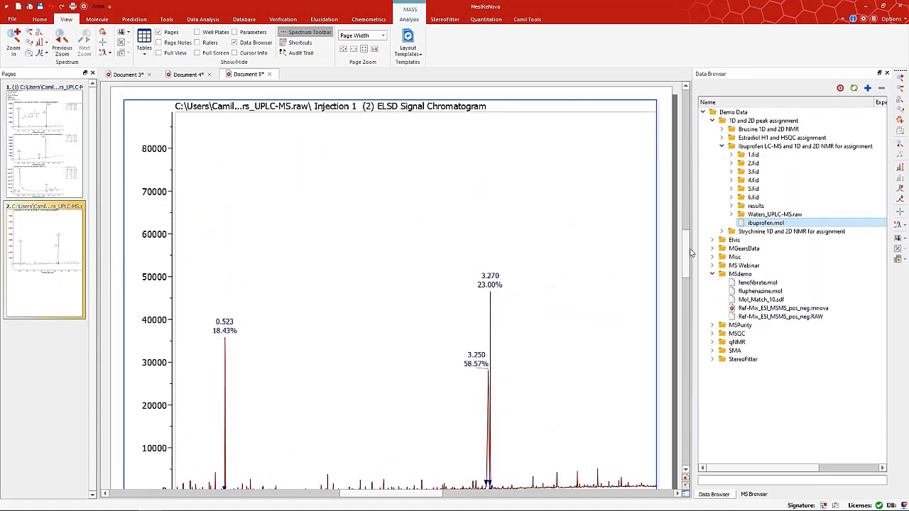
scroll(691, 253, down, 2)
scroll(432, 320, up, 2)
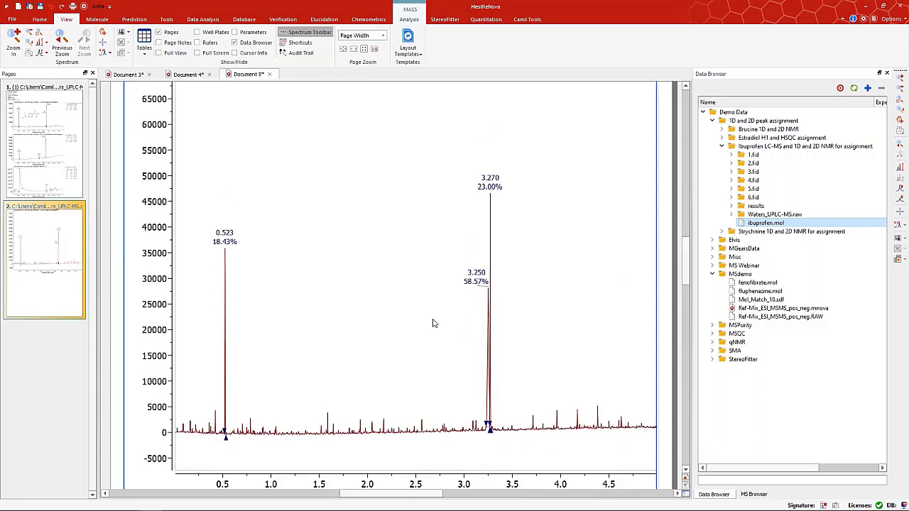
scroll(432, 323, down, 2)
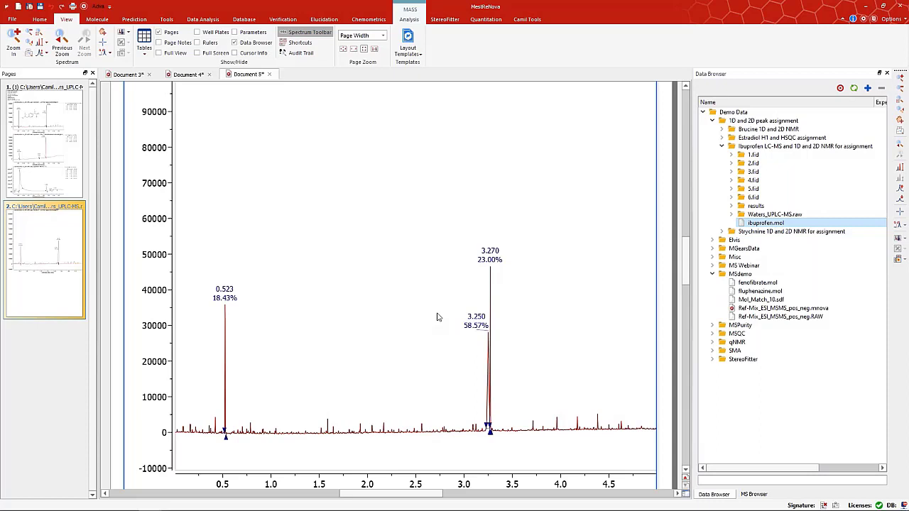
click(32, 151)
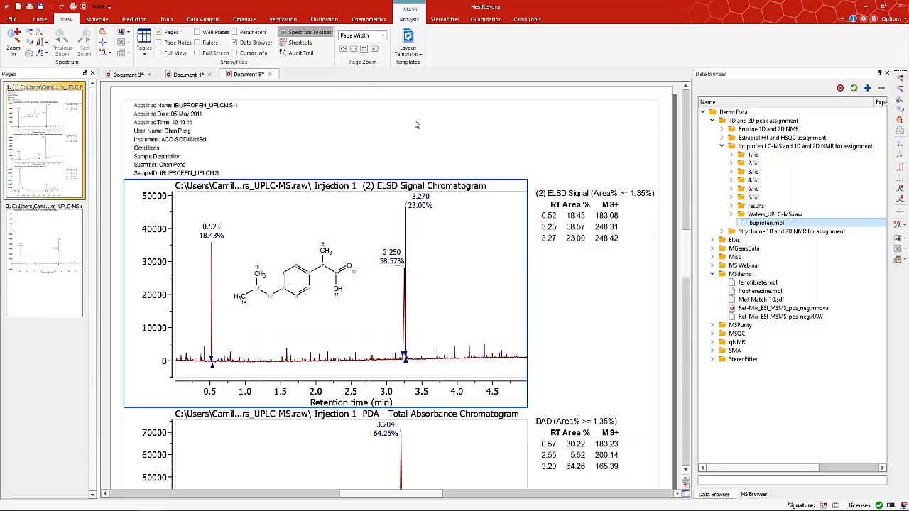
Create a new document, load the ibuprofen 1.fid NMR spectrum into it and fit the view to Entire Page.
click(19, 7)
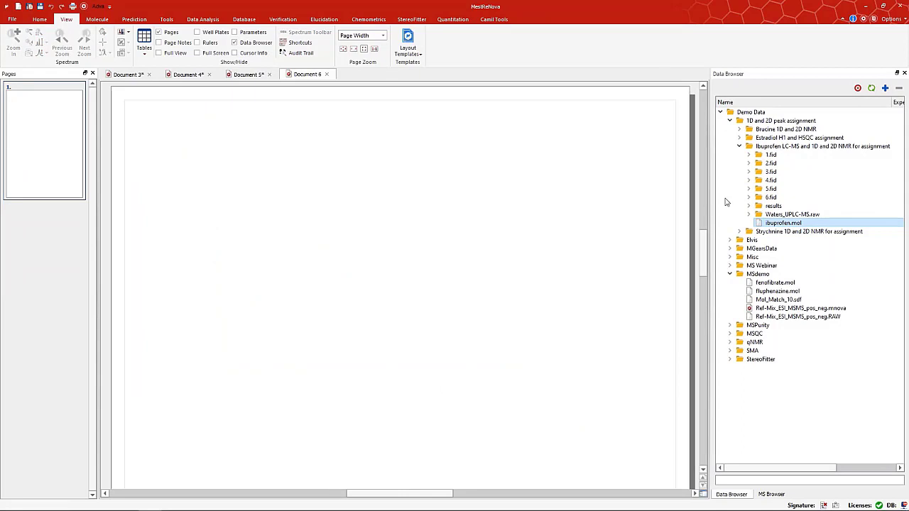
drag(758, 160, 449, 242)
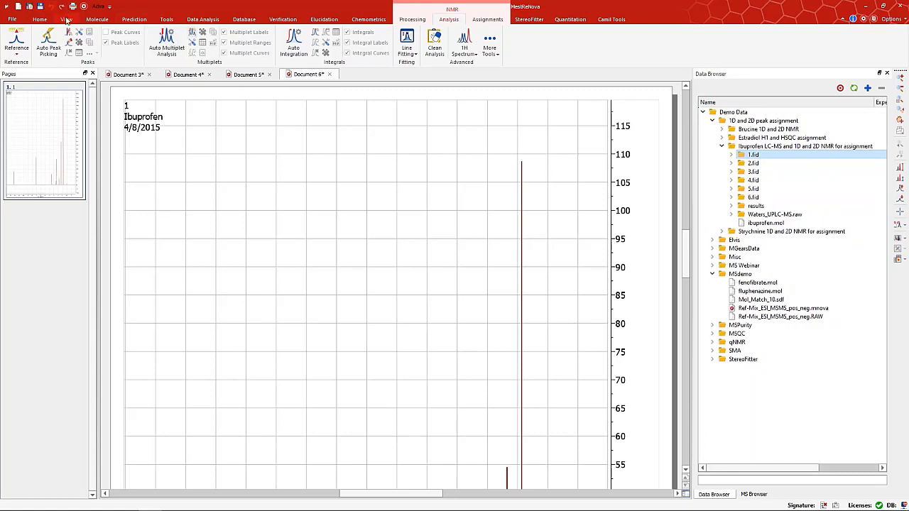
click(66, 19)
click(383, 36)
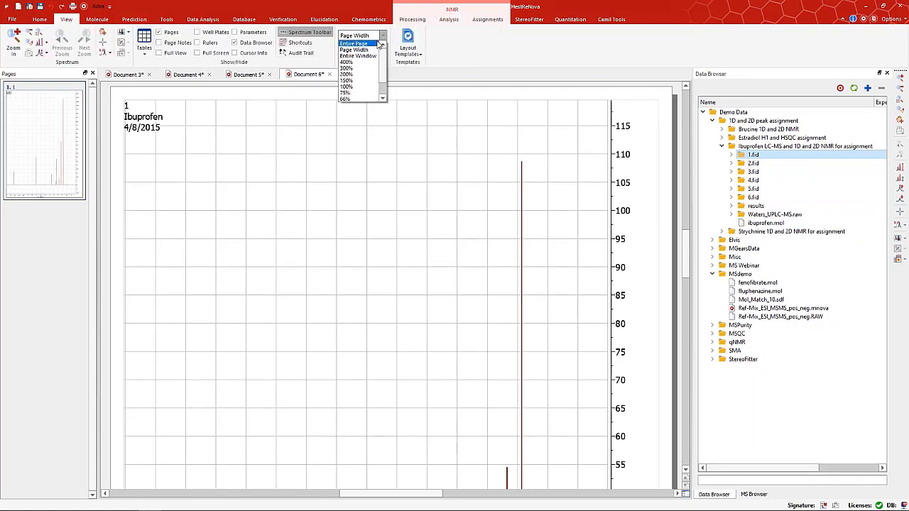
click(355, 43)
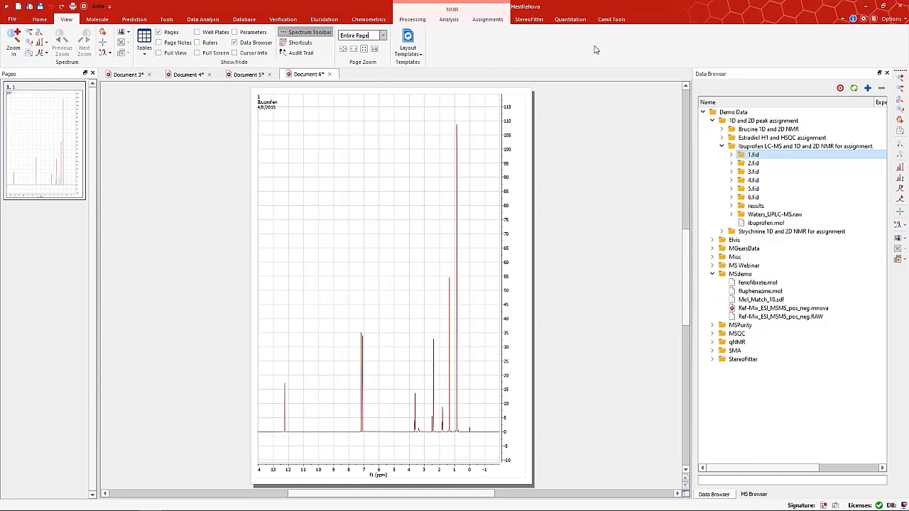
Add the ibuprofen.mol structure and the Waters_UPLC-MS.raw data to the document, and remove the PDA chromatogram from the LC-MS page.
drag(743, 225, 307, 172)
drag(769, 214, 350, 247)
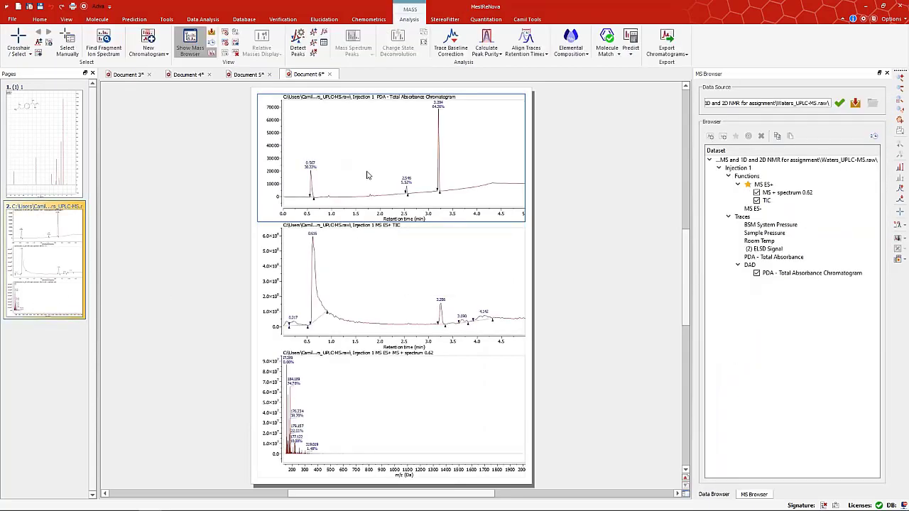
right_click(367, 172)
click(416, 298)
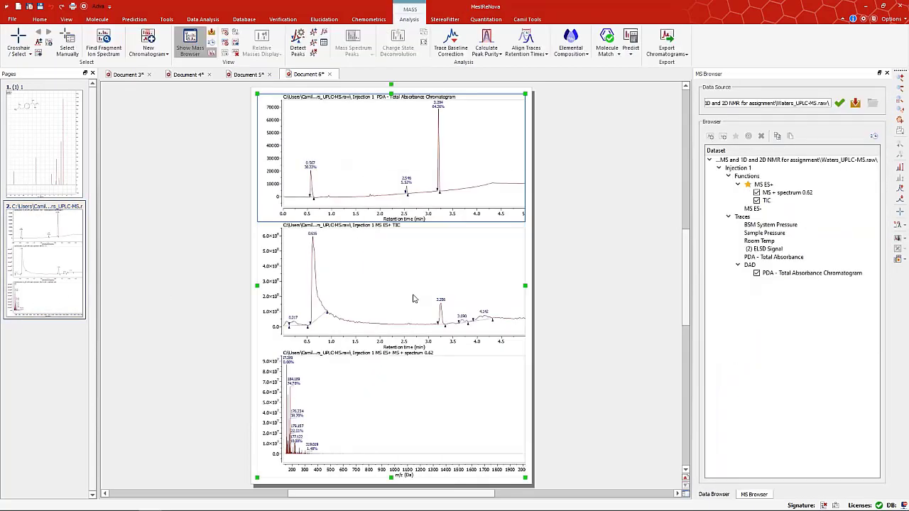
Run the R_NMR_MS script from the NMR page and review the generated NMR and LC-MS report pages.
click(64, 127)
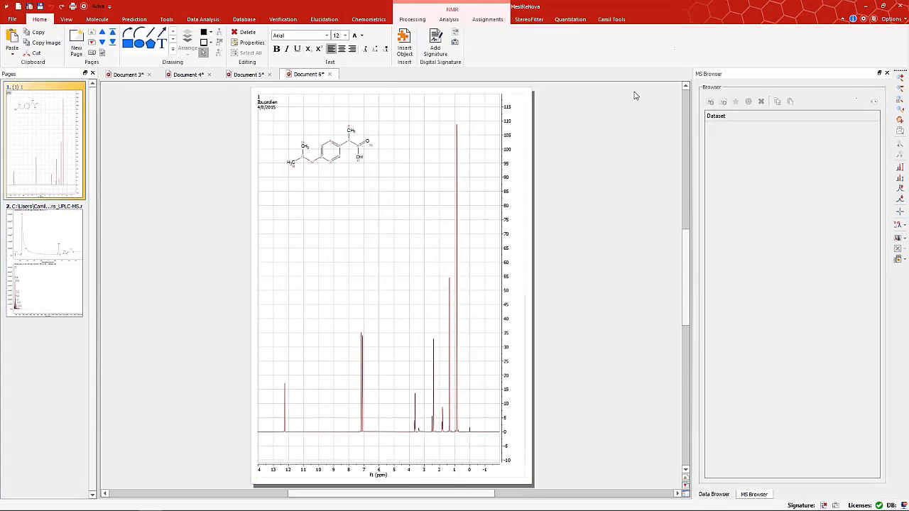
click(619, 22)
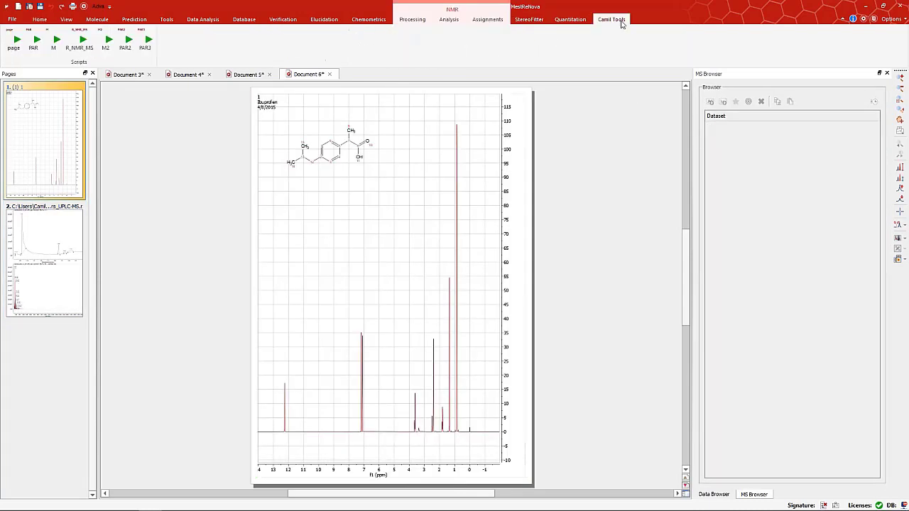
click(83, 43)
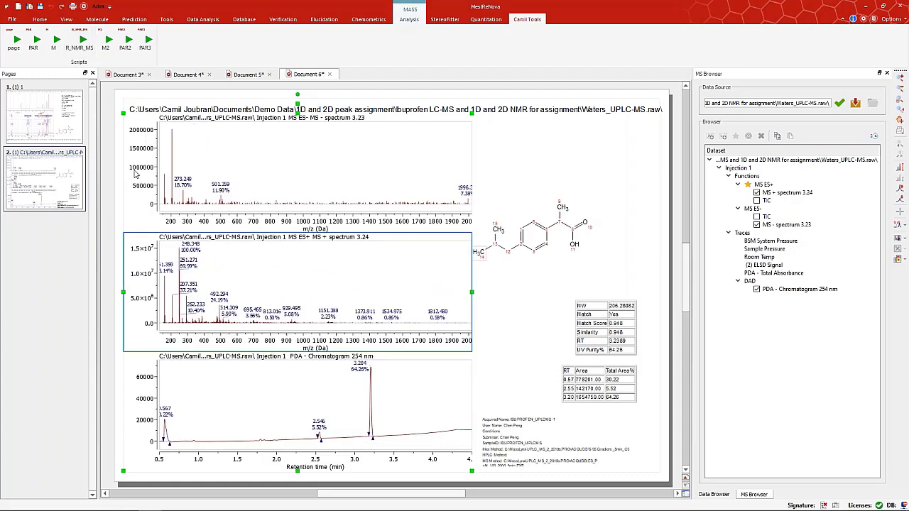
click(69, 132)
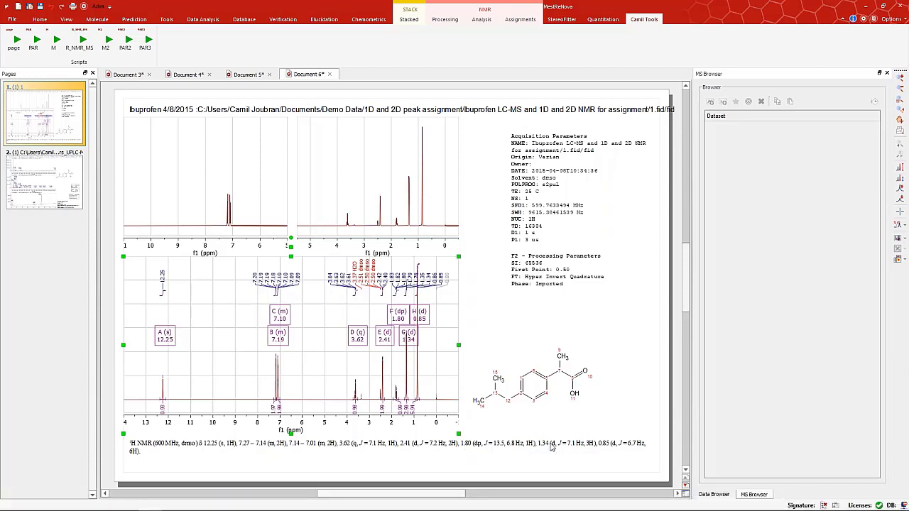
click(55, 191)
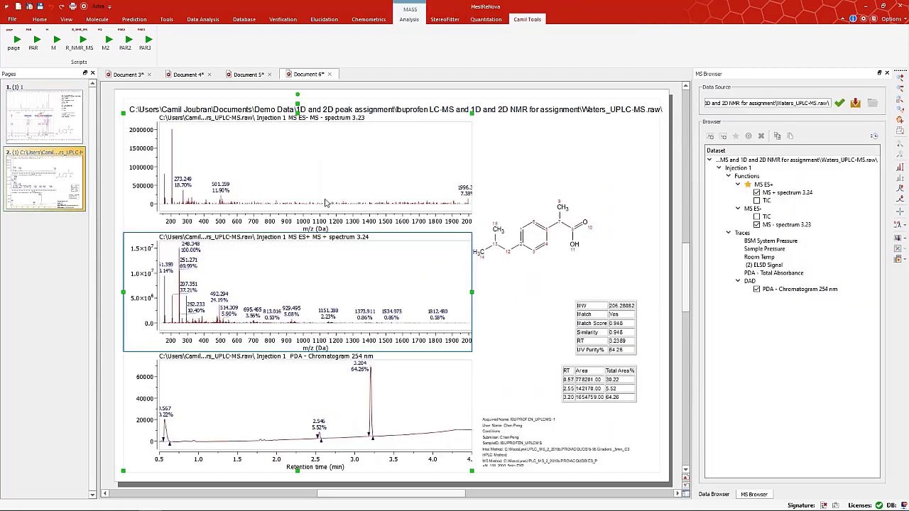